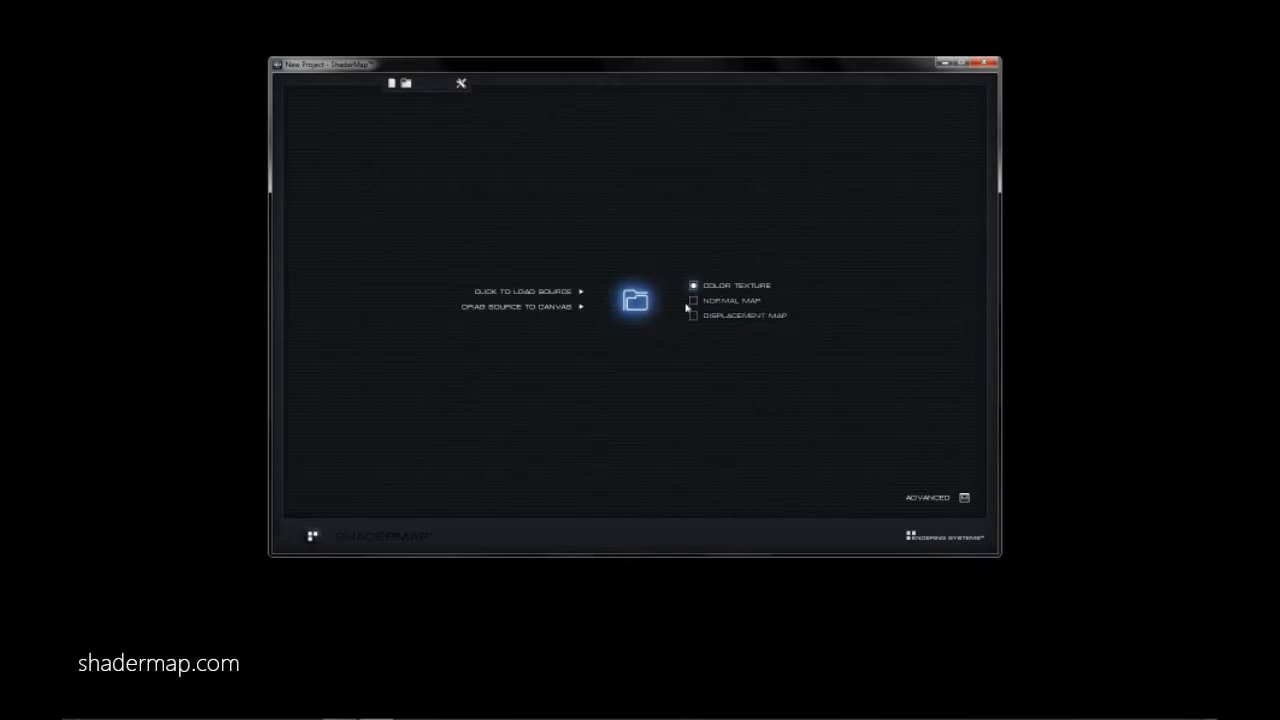
Load the stone wall image as a color texture source and generate its maps on the preview cylinder.
click(637, 302)
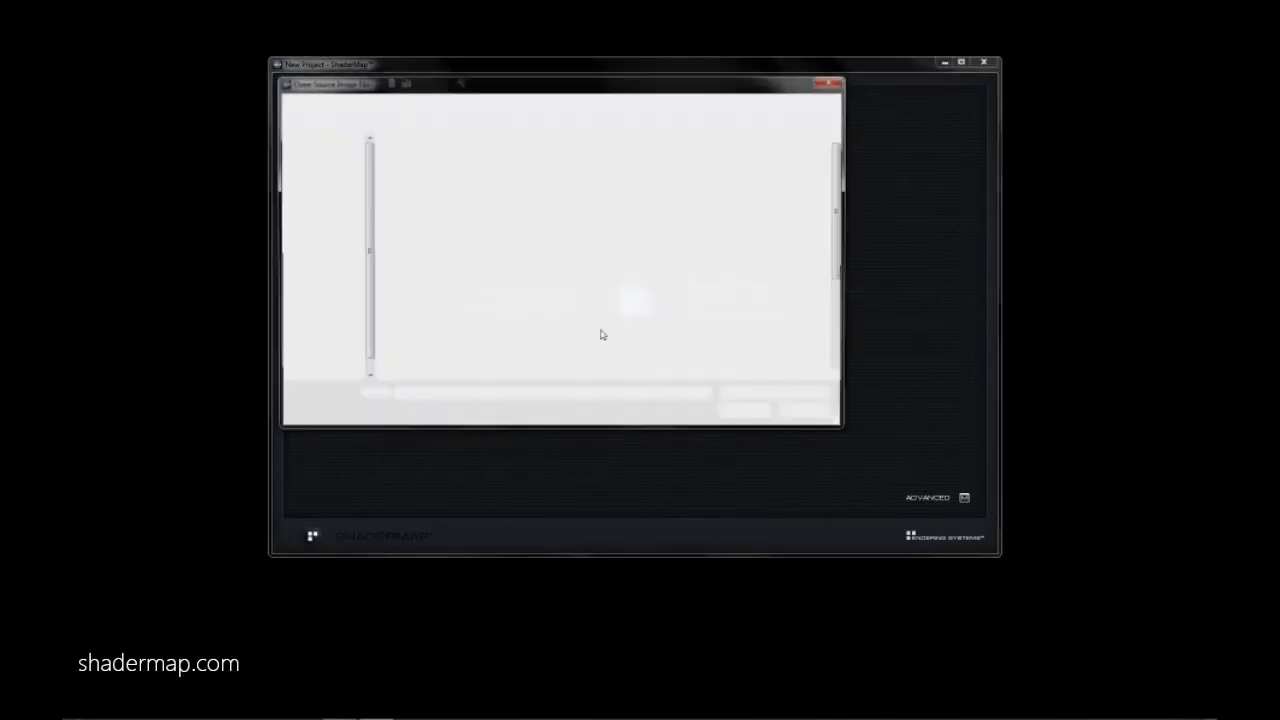
double_click(434, 264)
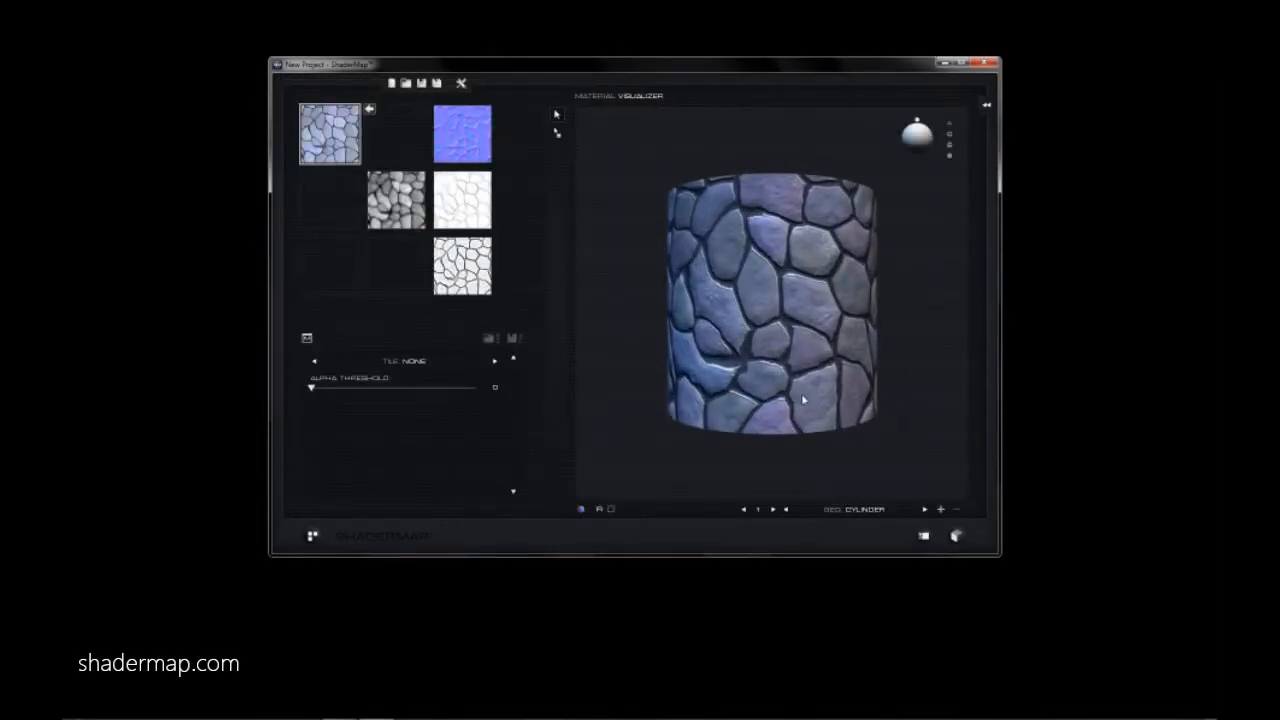
drag(797, 408, 849, 359)
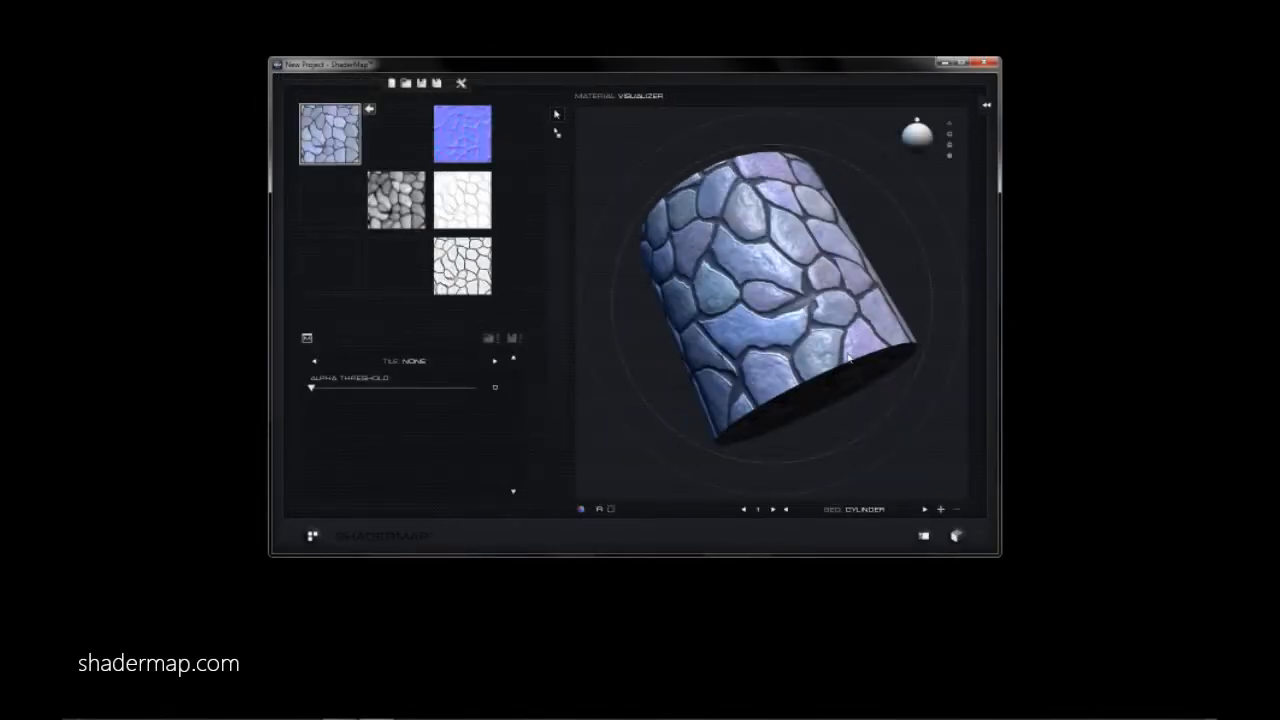
Review the settings of the generated displacement, normal, ambient occlusion and specular maps one after another.
click(404, 223)
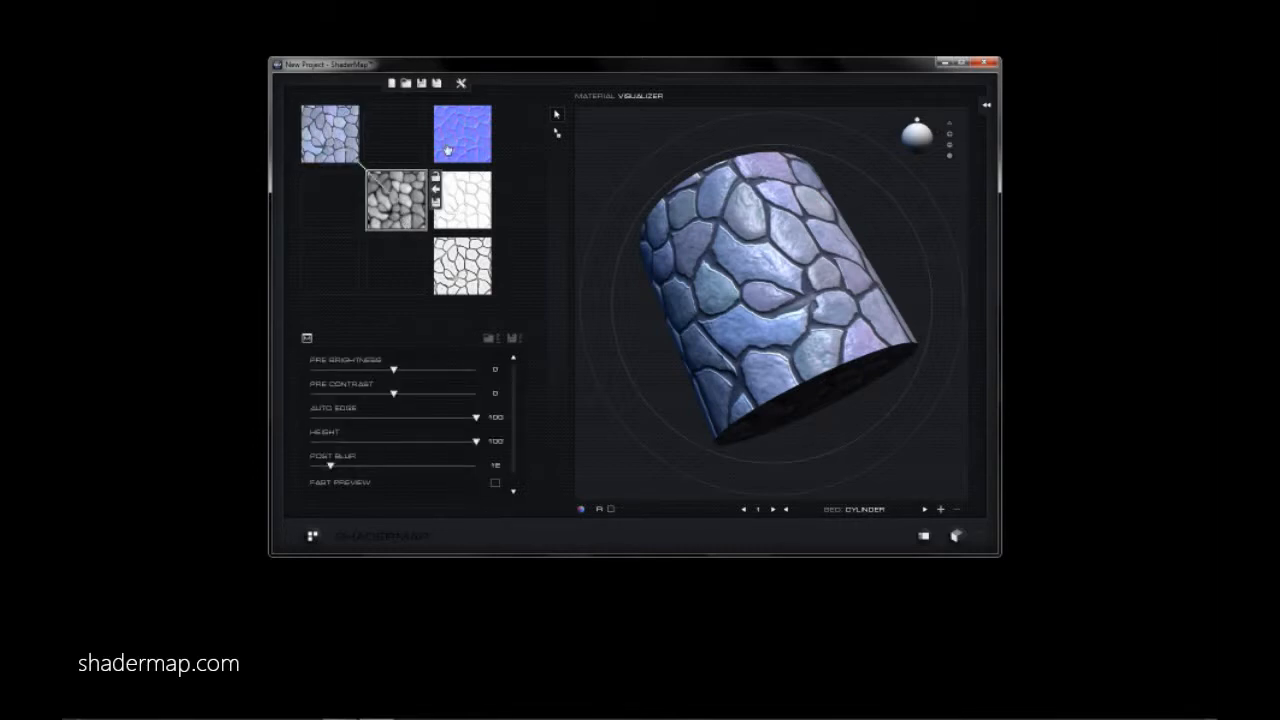
click(482, 153)
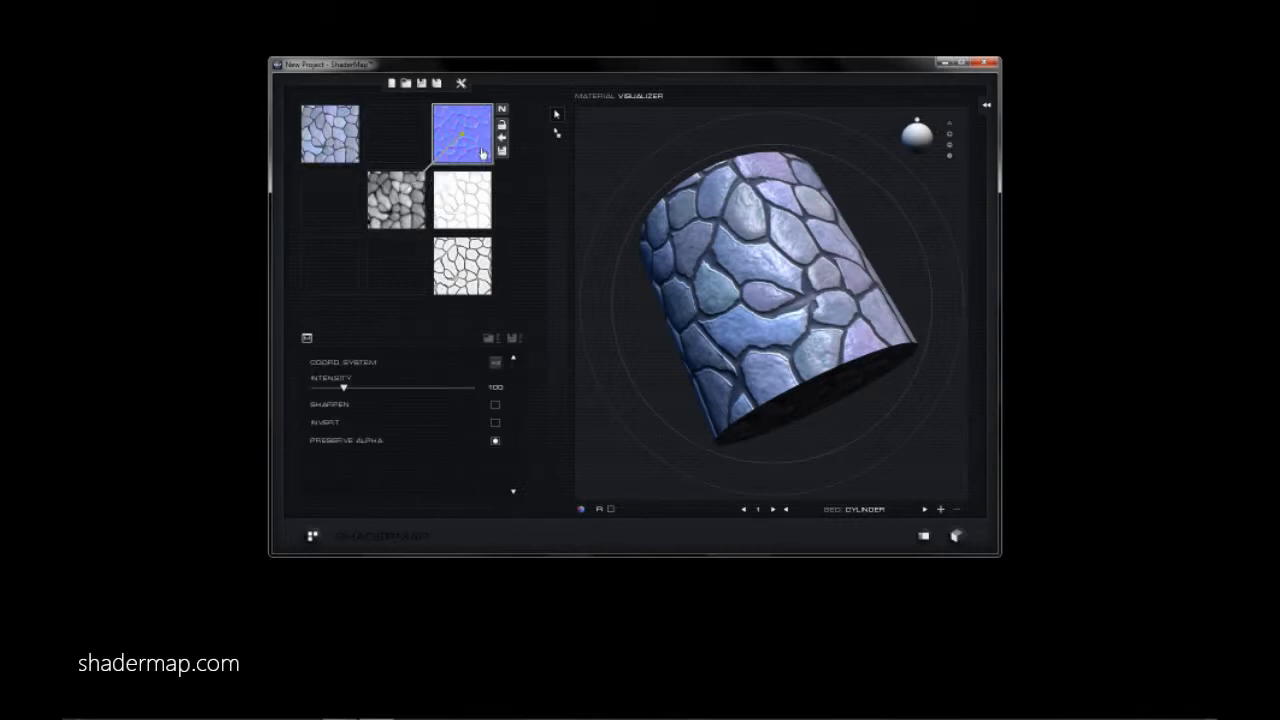
click(482, 198)
click(479, 271)
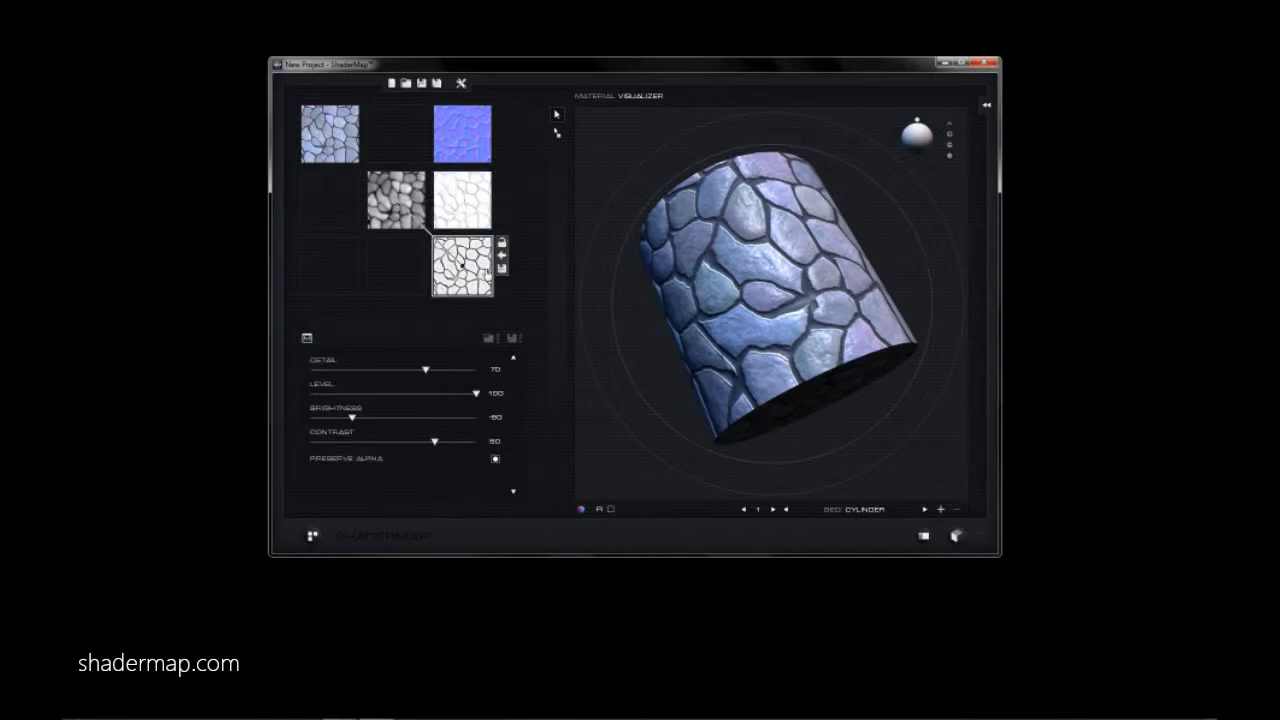
Set the displacement map's Pre Brightness to 84 and Pre Contrast to 75.
click(417, 191)
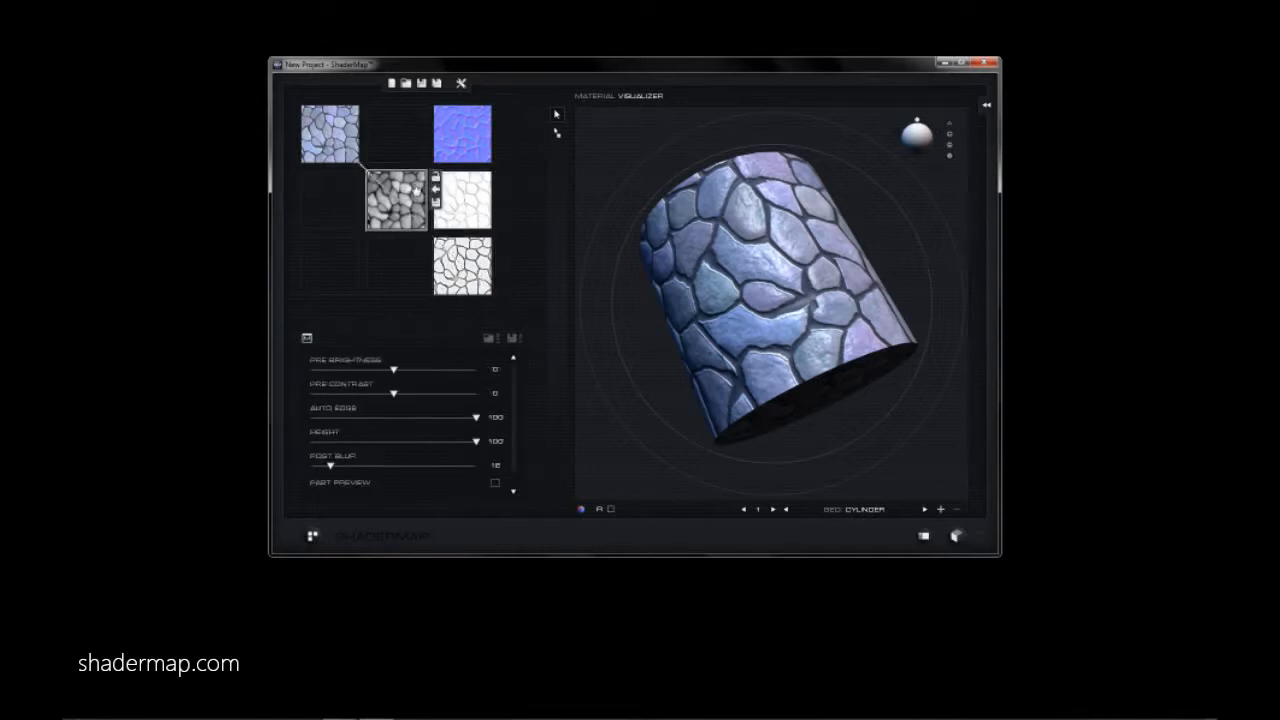
drag(395, 370, 462, 370)
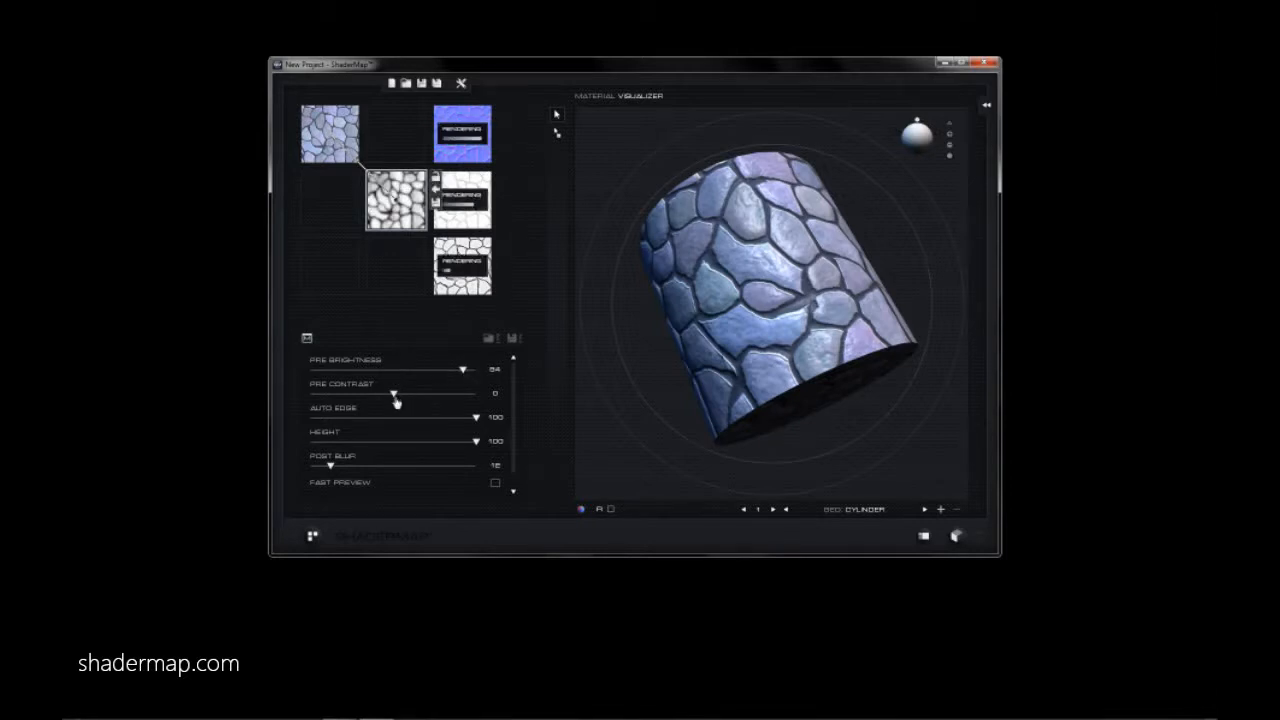
drag(395, 395, 457, 400)
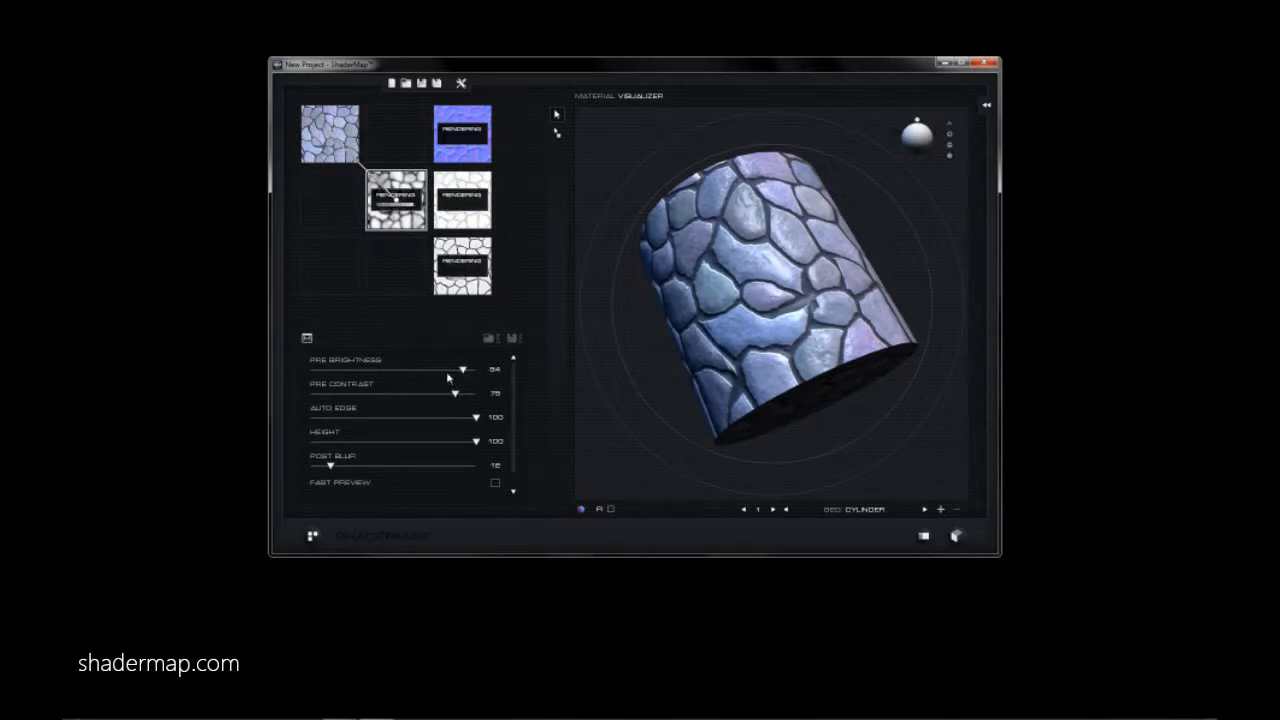
Inspect the re-rendered normal, ambient occlusion and specular maps, and examine the textured cylinder up close in the Material Visualizer.
click(465, 150)
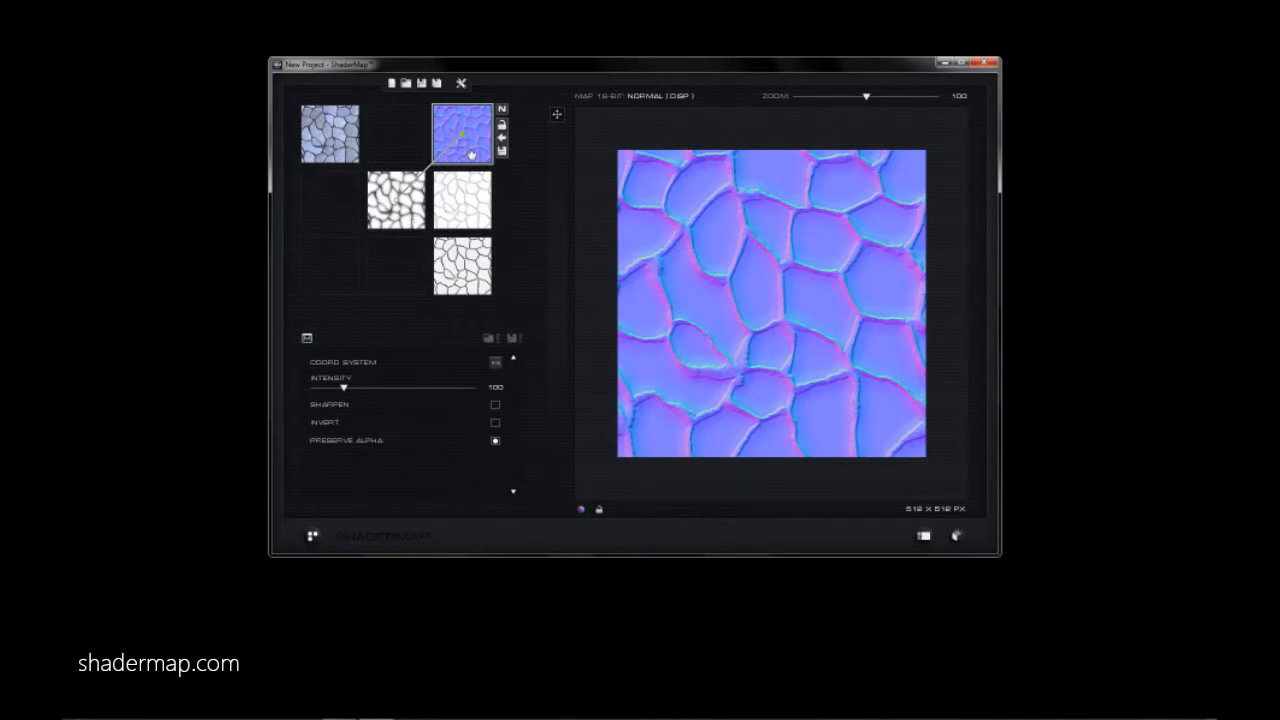
click(472, 203)
click(472, 280)
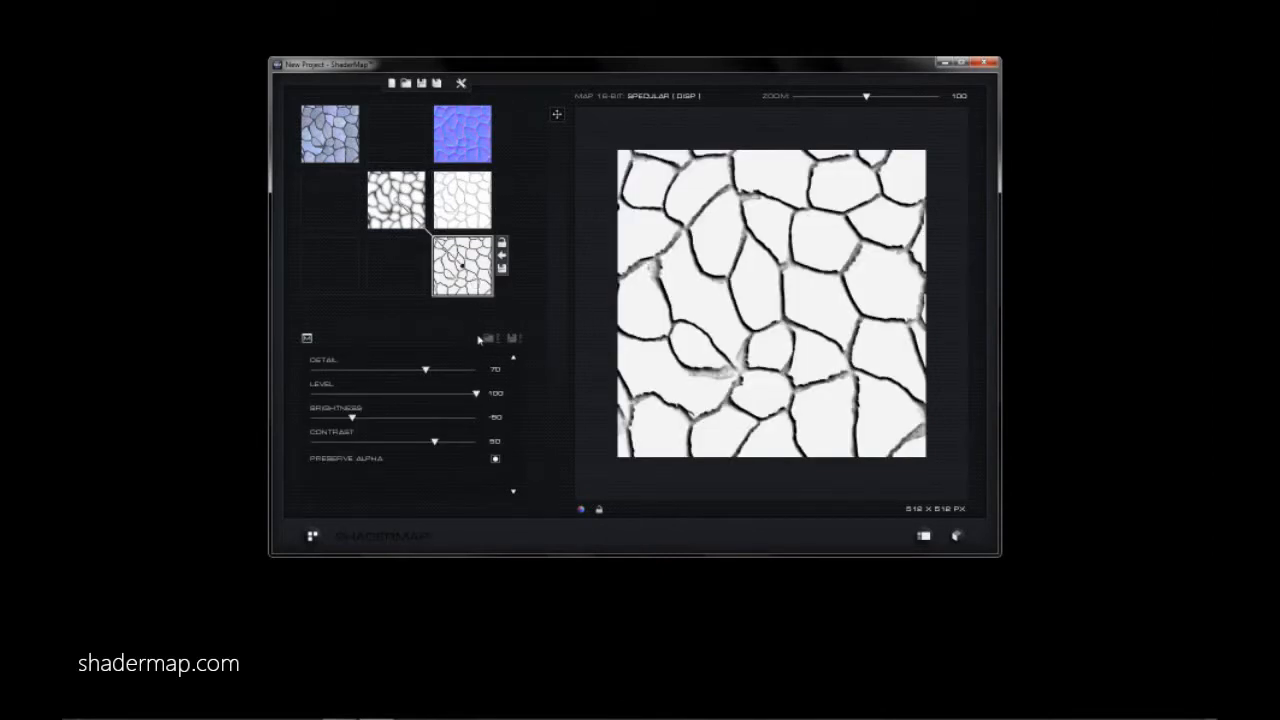
click(480, 156)
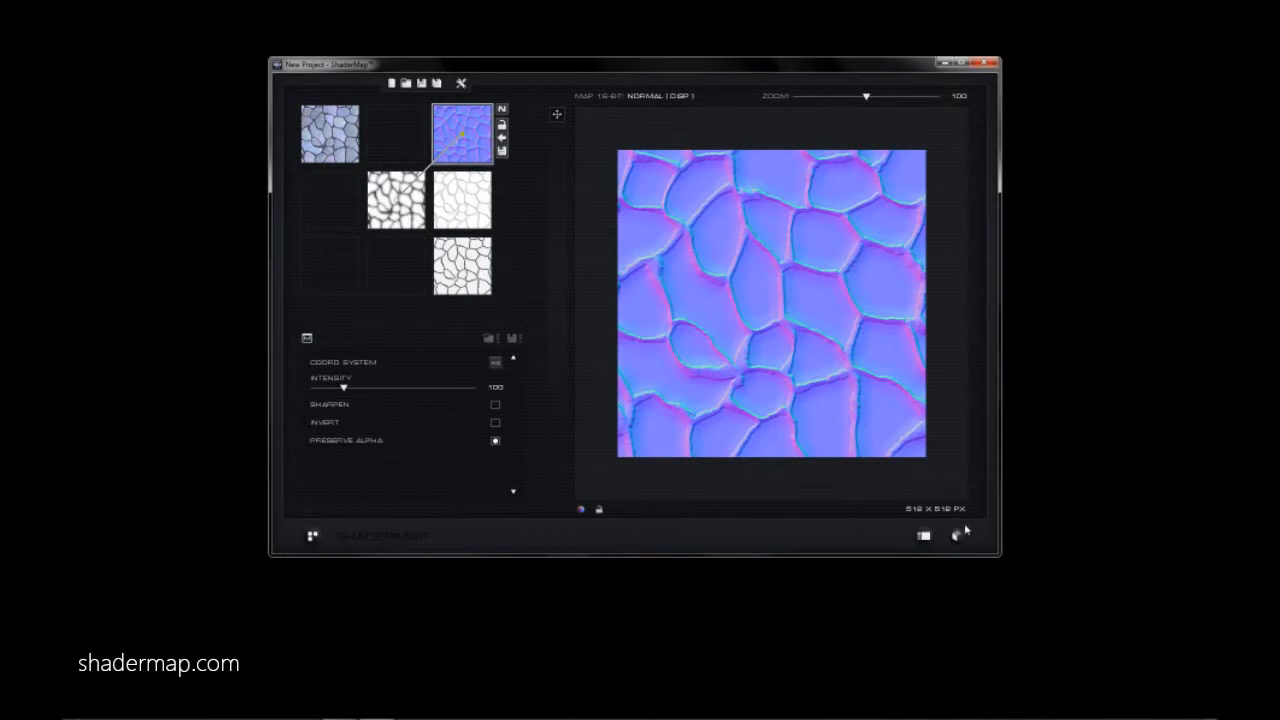
click(957, 536)
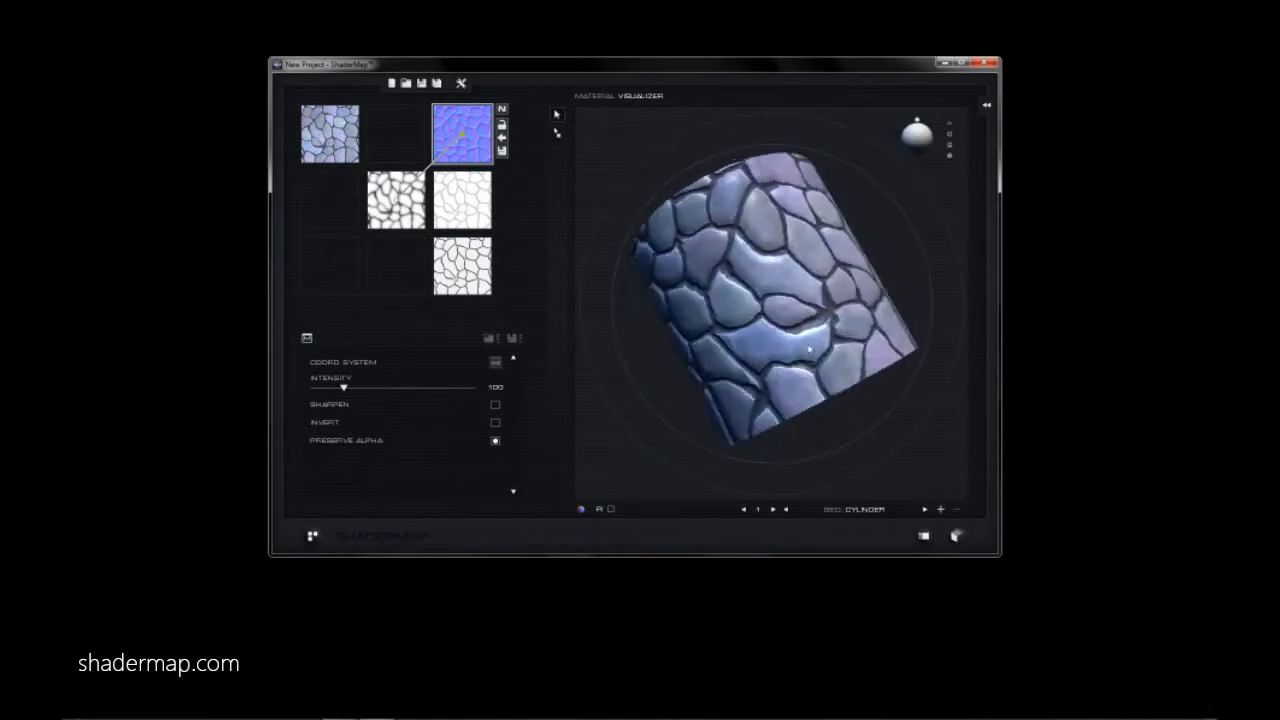
scroll(769, 283, up, 5)
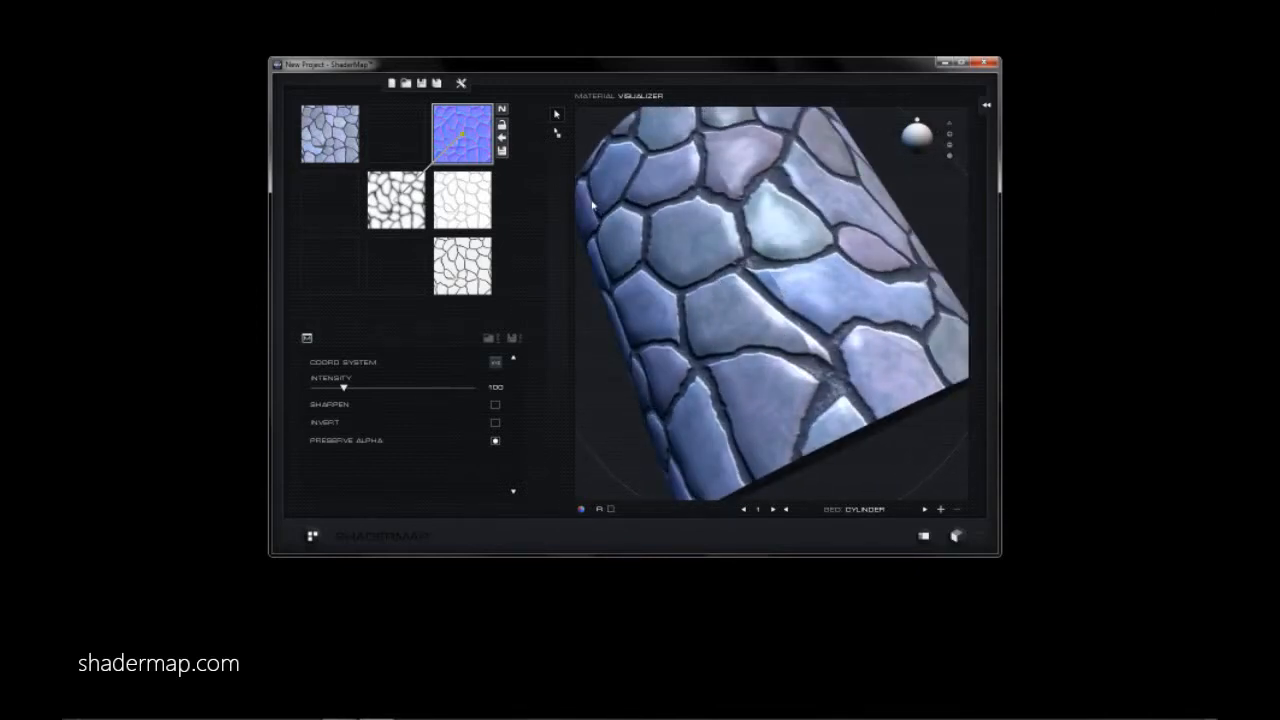
Set the source color texture's tiling to On XY and check the result on the cylinder.
click(348, 141)
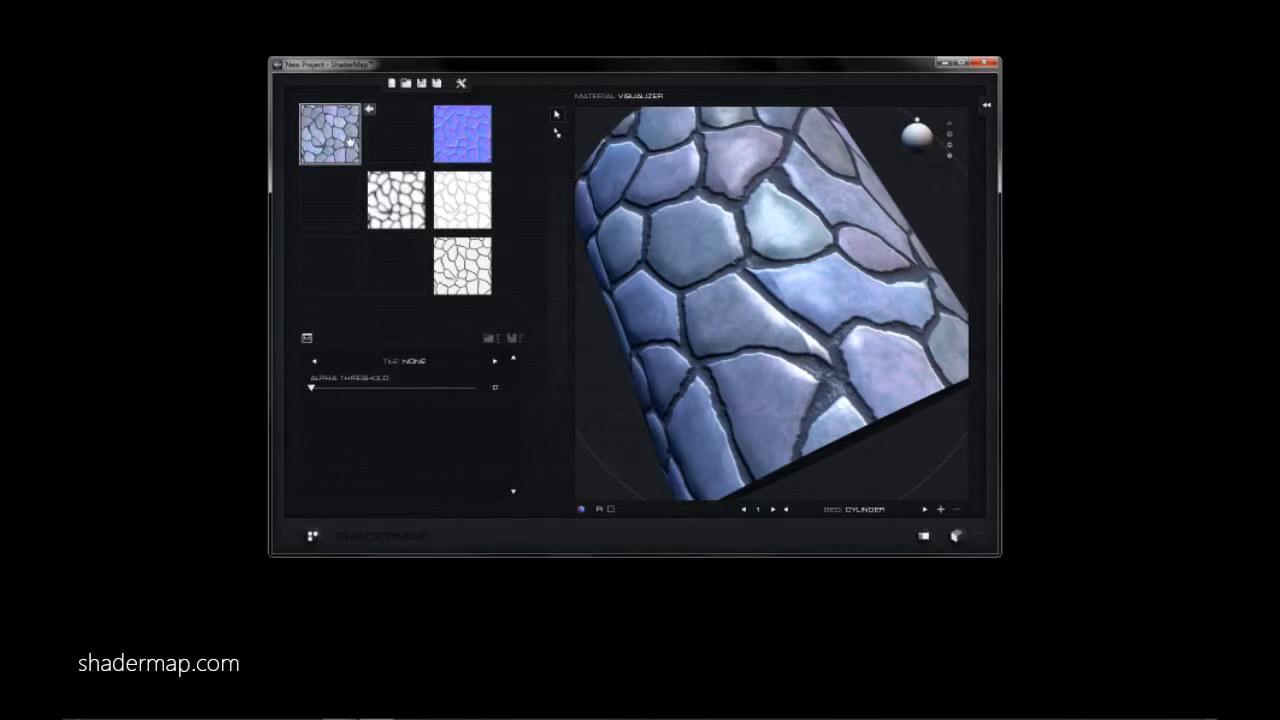
click(394, 366)
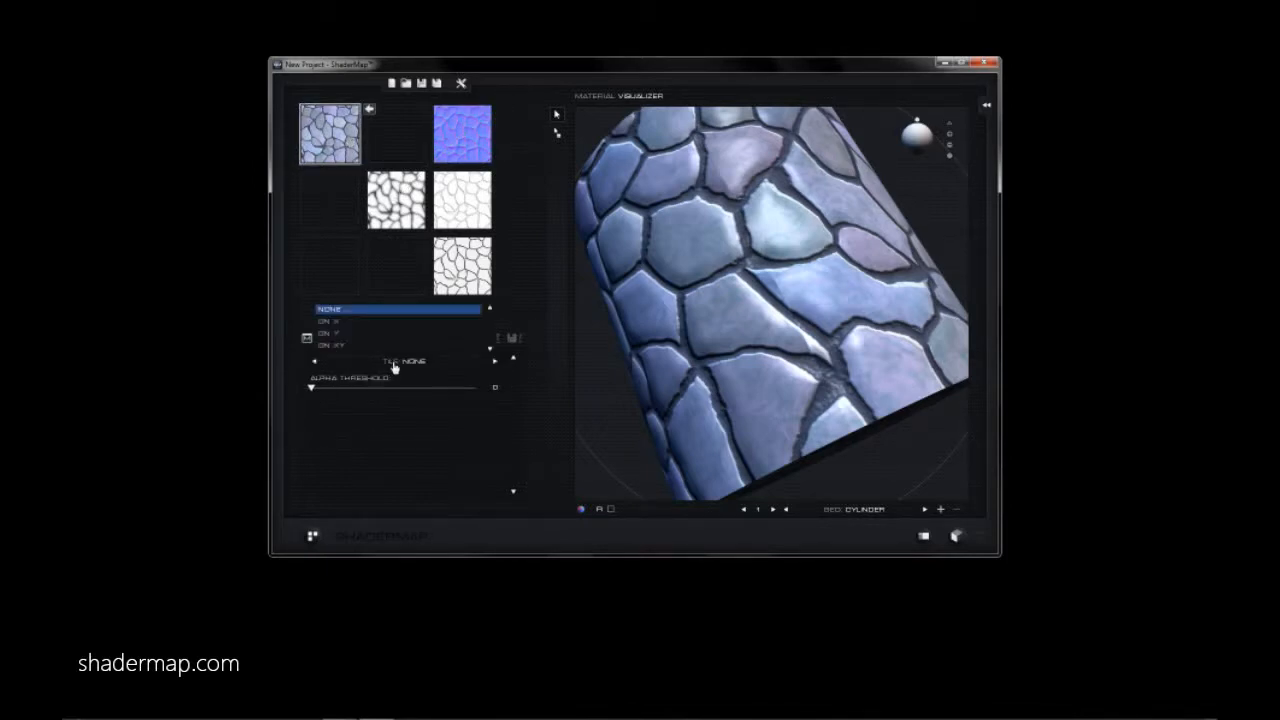
click(383, 346)
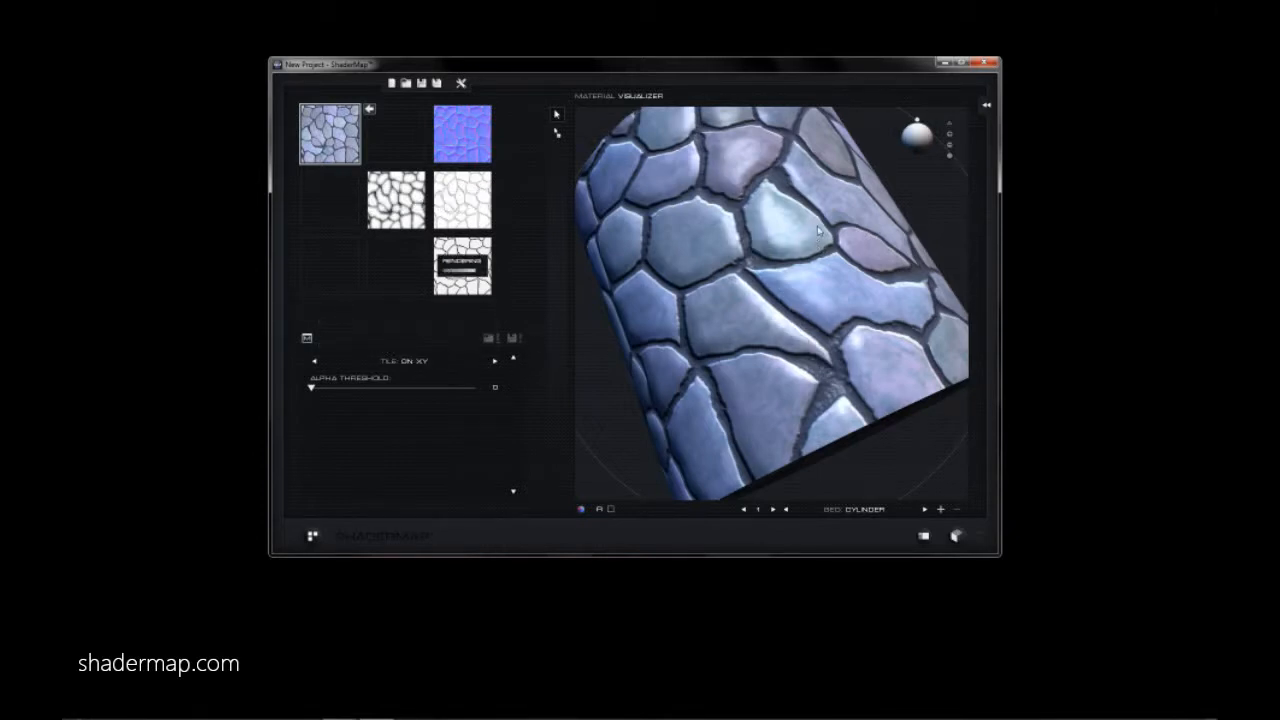
drag(841, 246, 762, 295)
scroll(764, 295, down, 3)
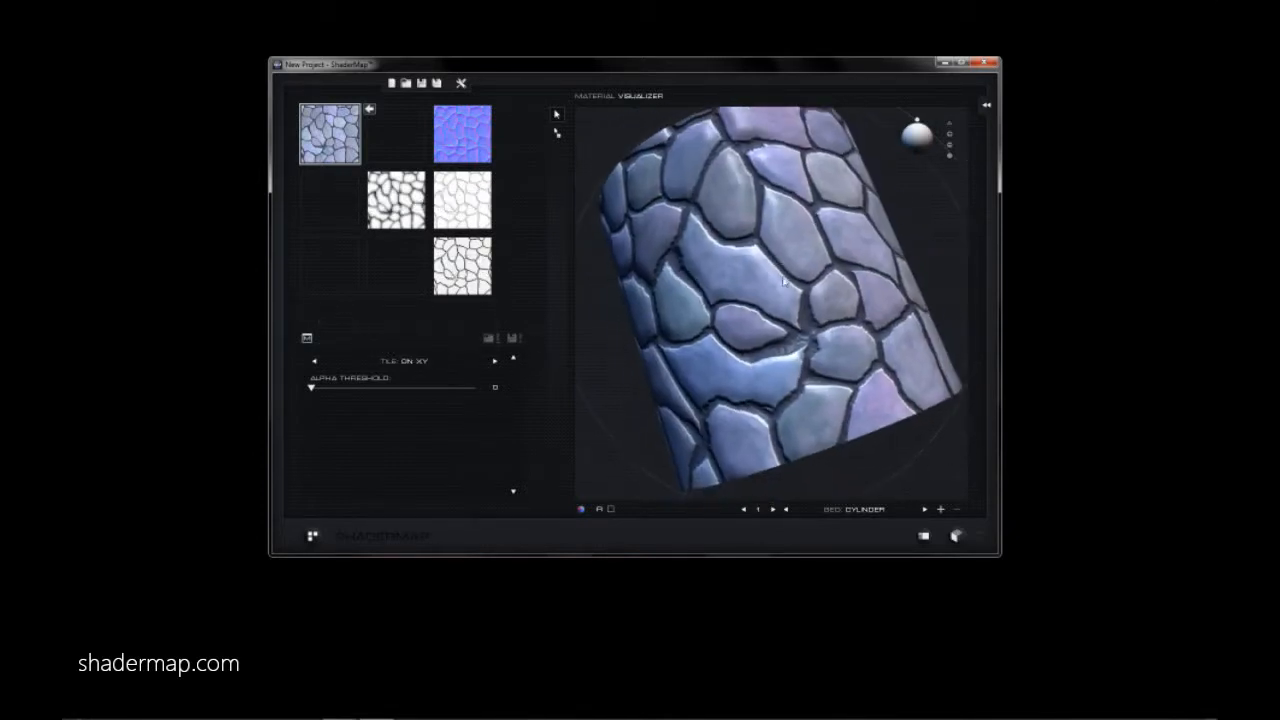
Apply the second material from the Material Editor to the preview cylinder and collapse the editor.
click(986, 105)
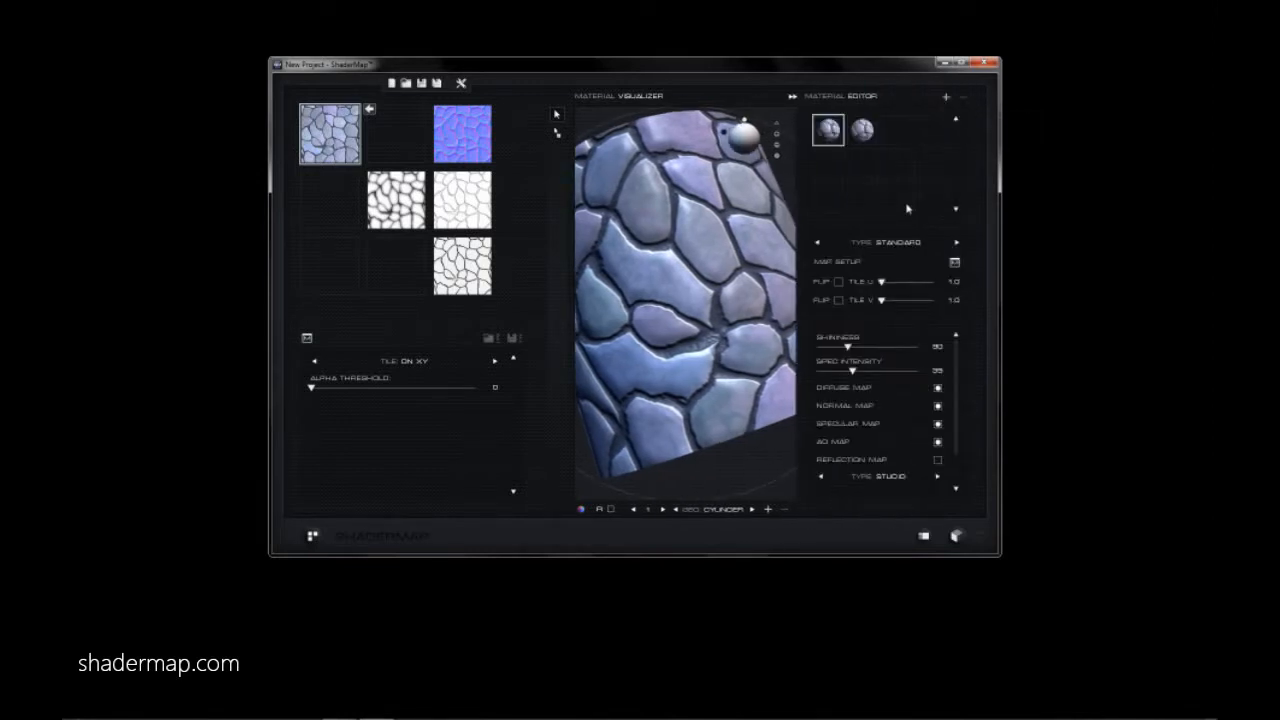
drag(865, 133, 715, 231)
drag(678, 308, 707, 296)
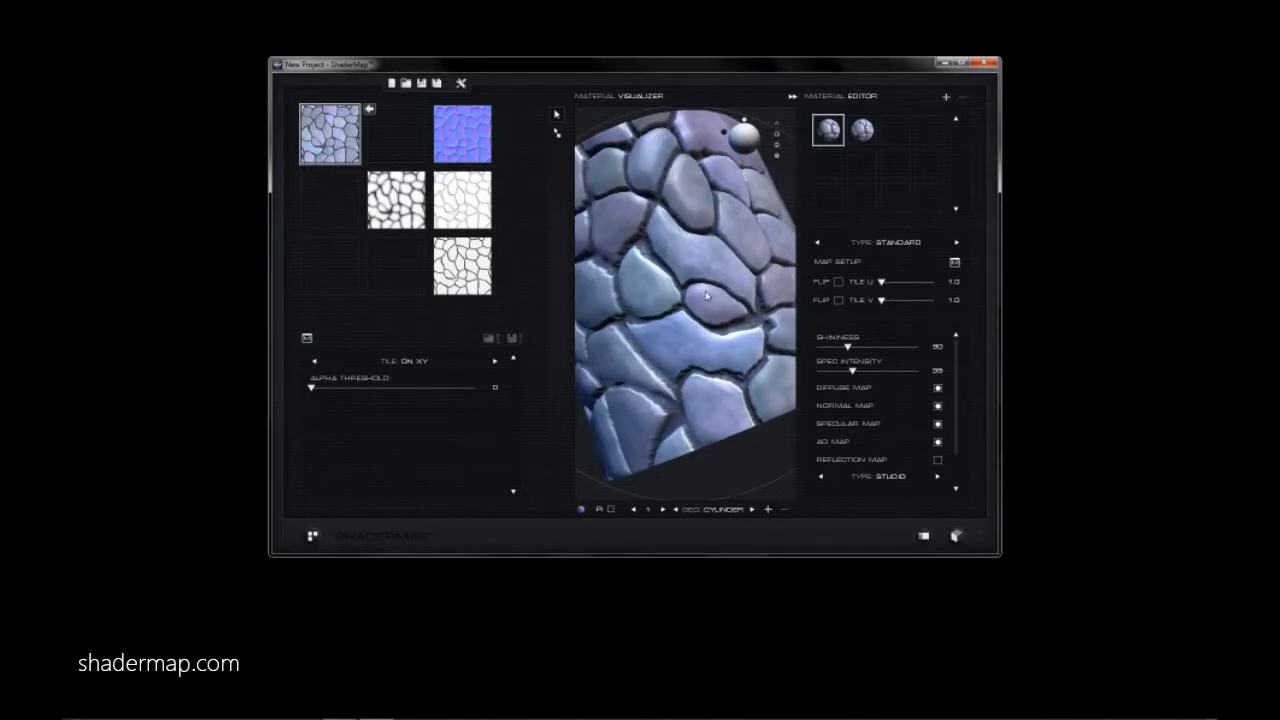
click(792, 96)
mouse_move(806, 290)
mouse_down()
mouse_move(803, 250)
mouse_move(812, 289)
mouse_move(786, 294)
mouse_up()
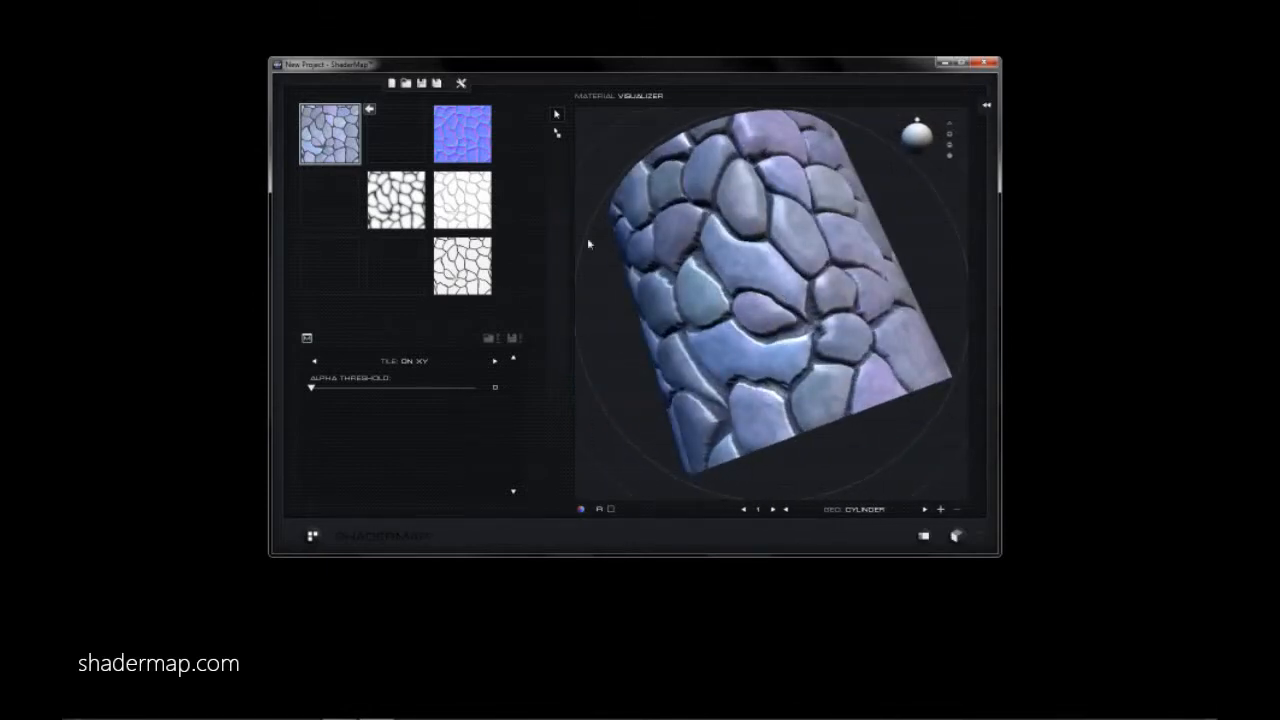
Lower the displacement map's Auto Edge to 40 and finally to 14 while checking the relief on the cylinder.
click(390, 222)
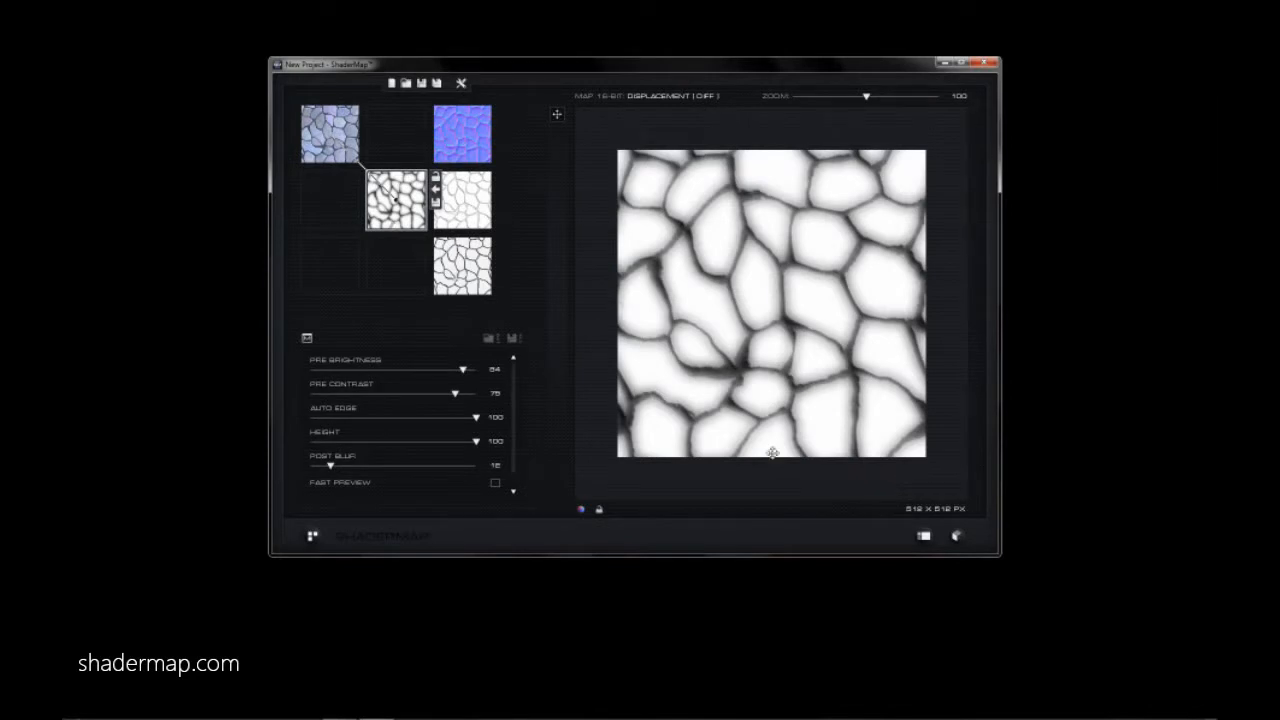
click(956, 536)
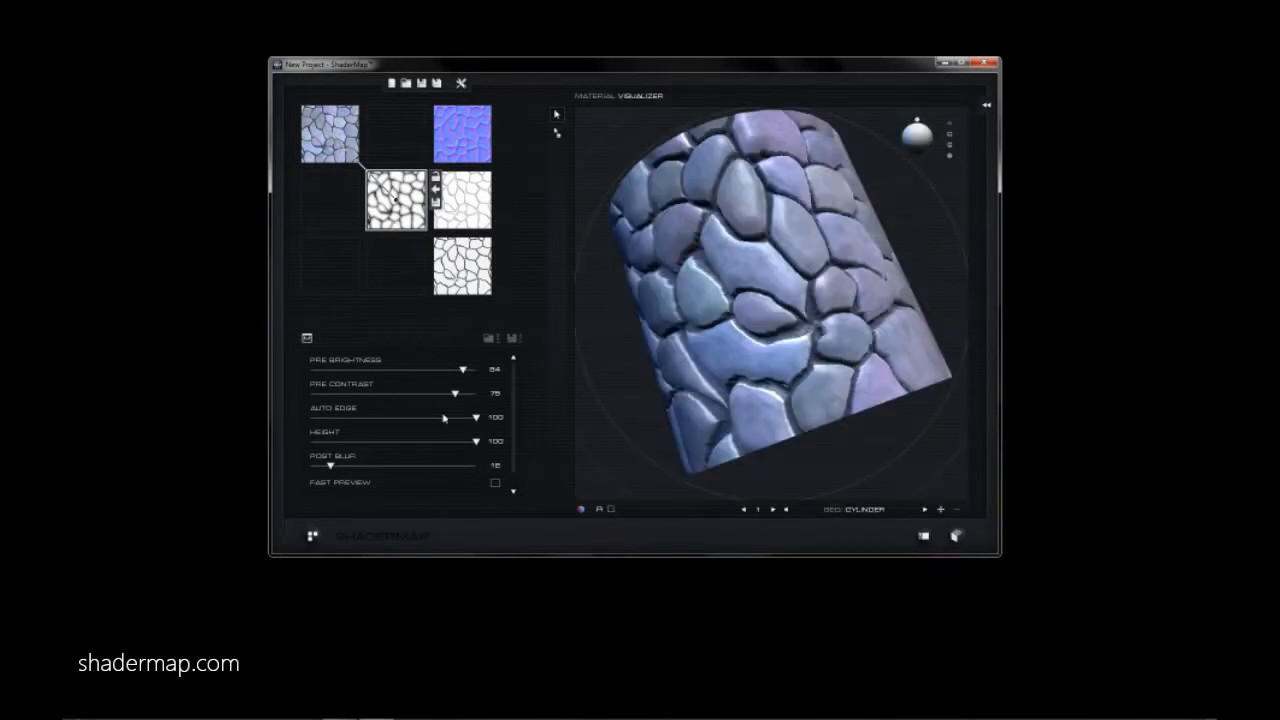
drag(476, 419, 376, 418)
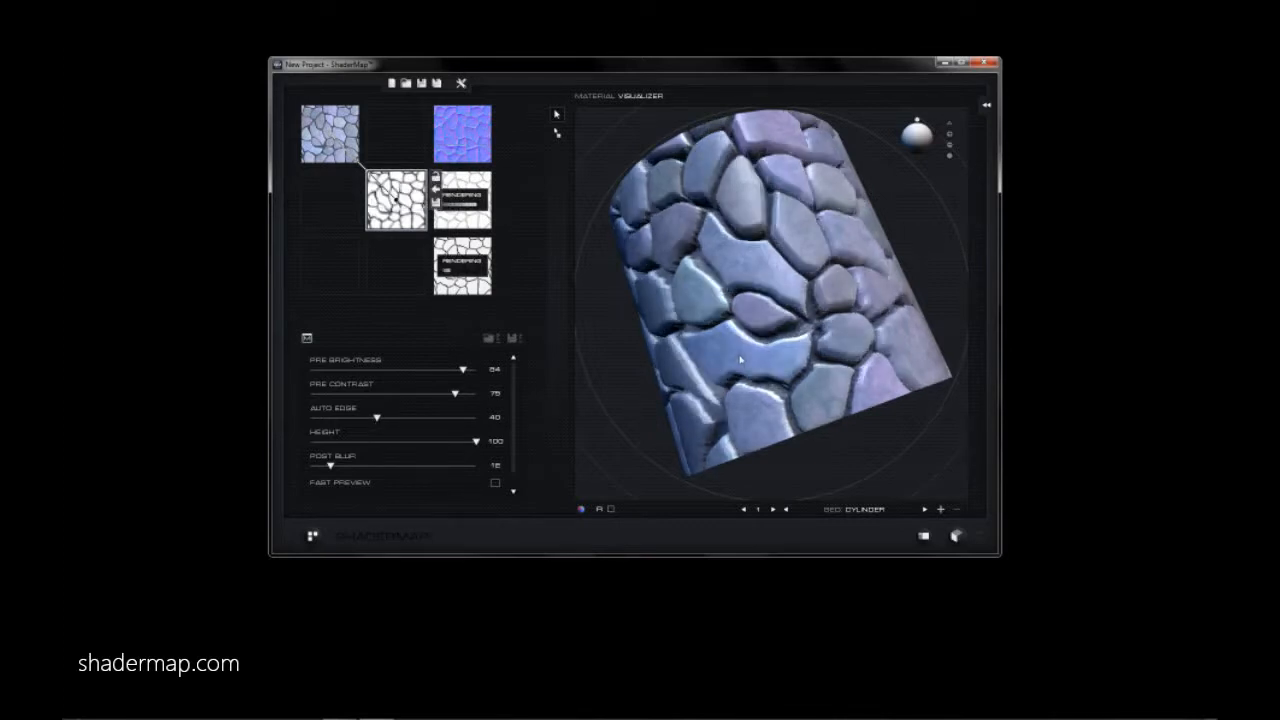
mouse_move(756, 360)
mouse_down()
mouse_move(788, 340)
mouse_move(778, 349)
mouse_up()
mouse_move(811, 273)
mouse_down()
mouse_move(754, 294)
mouse_move(790, 276)
mouse_up()
drag(378, 420, 334, 422)
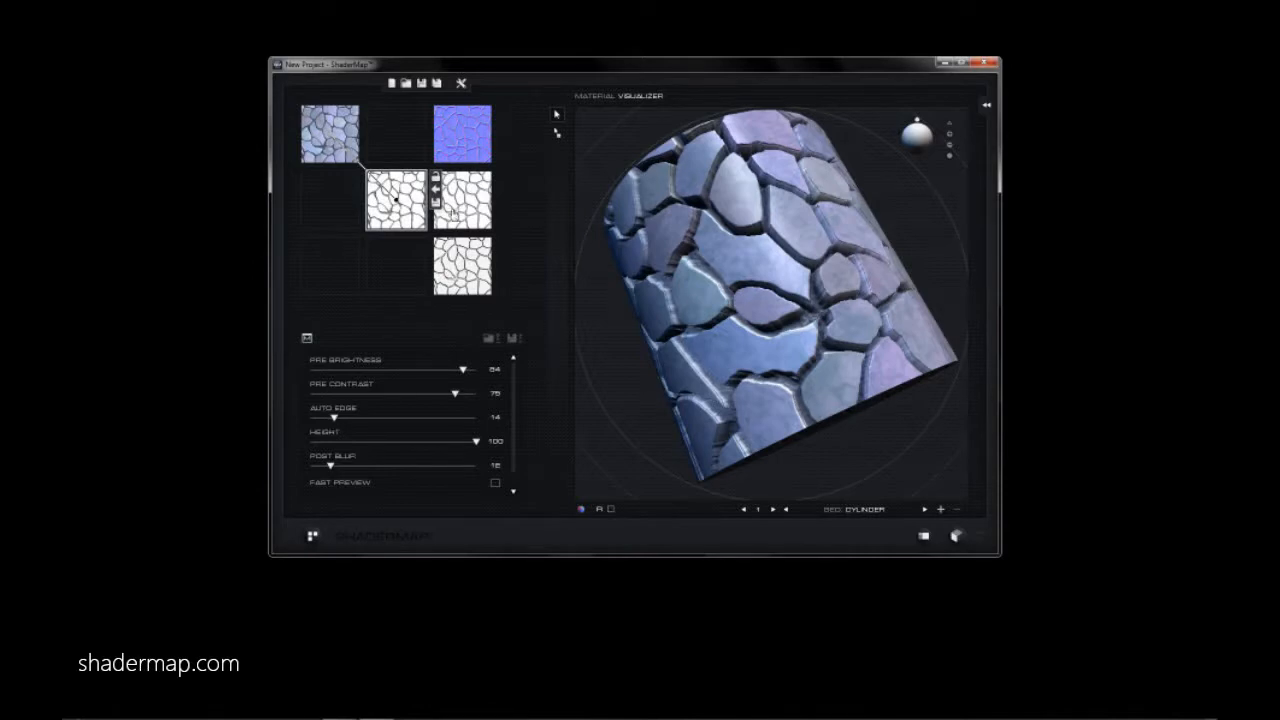
Inspect the updated normal and displacement maps, return to the 3D preview and select the normal map.
click(477, 143)
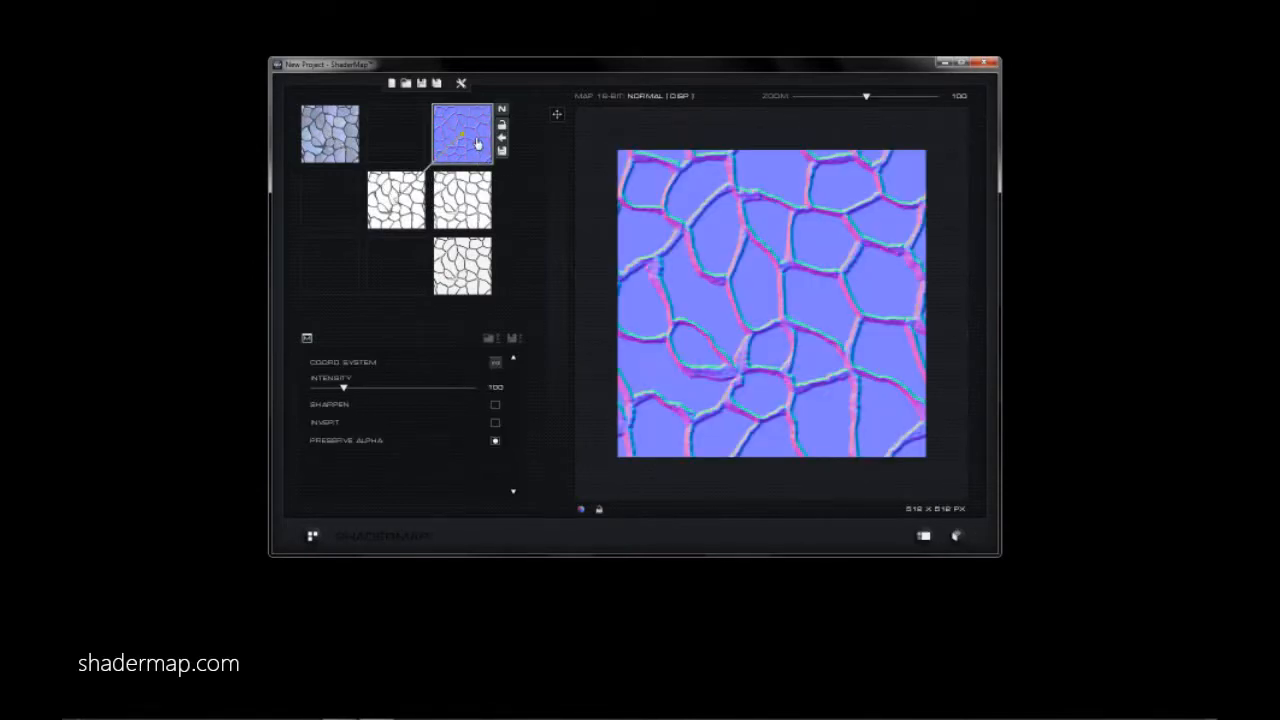
click(400, 223)
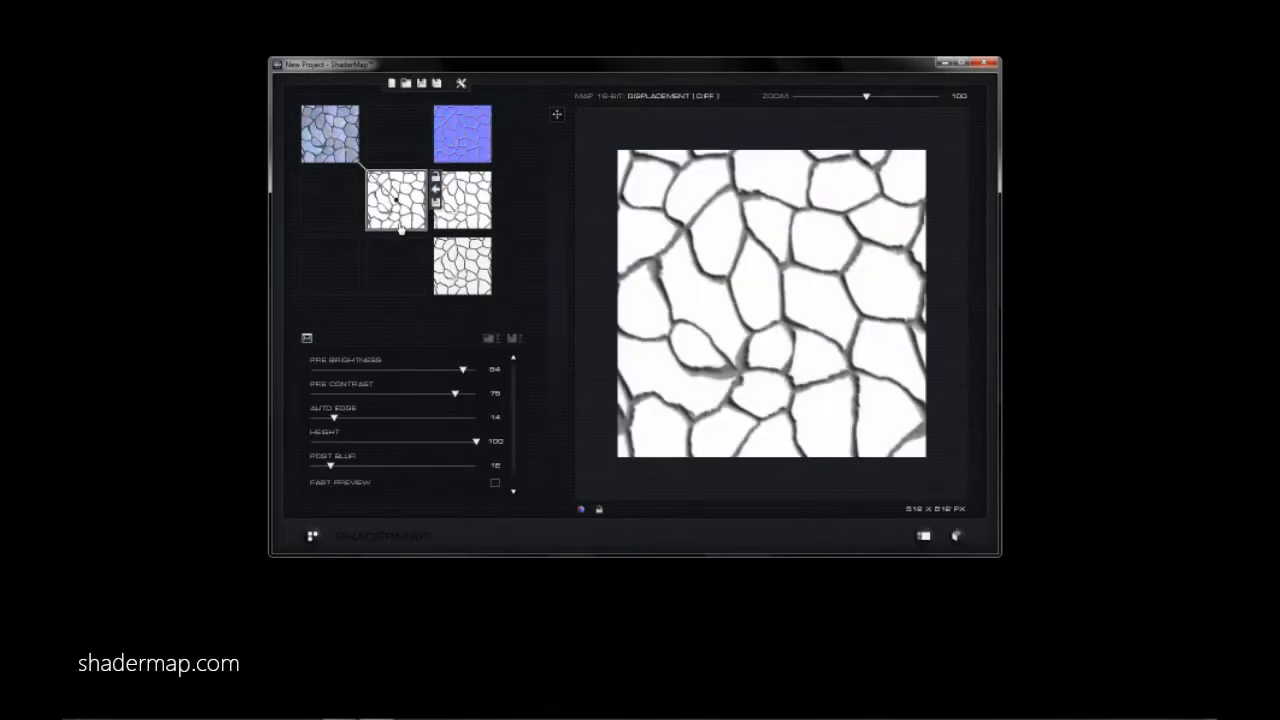
click(956, 538)
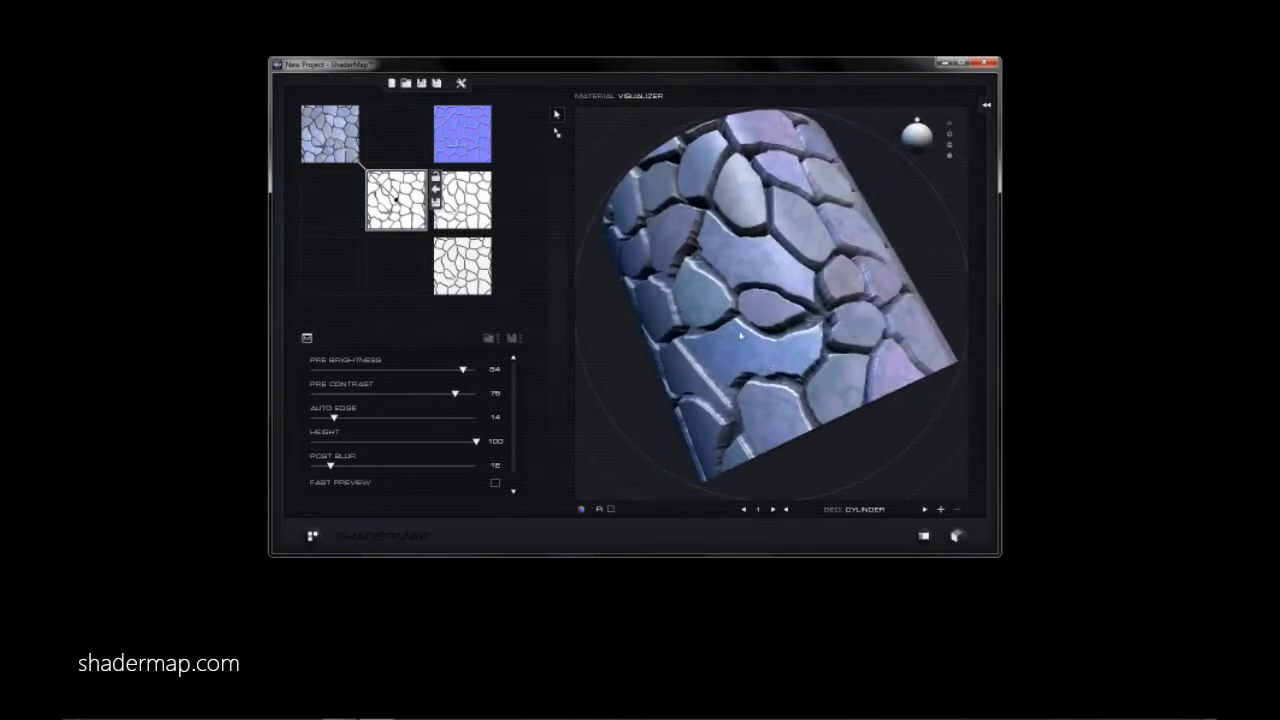
click(461, 147)
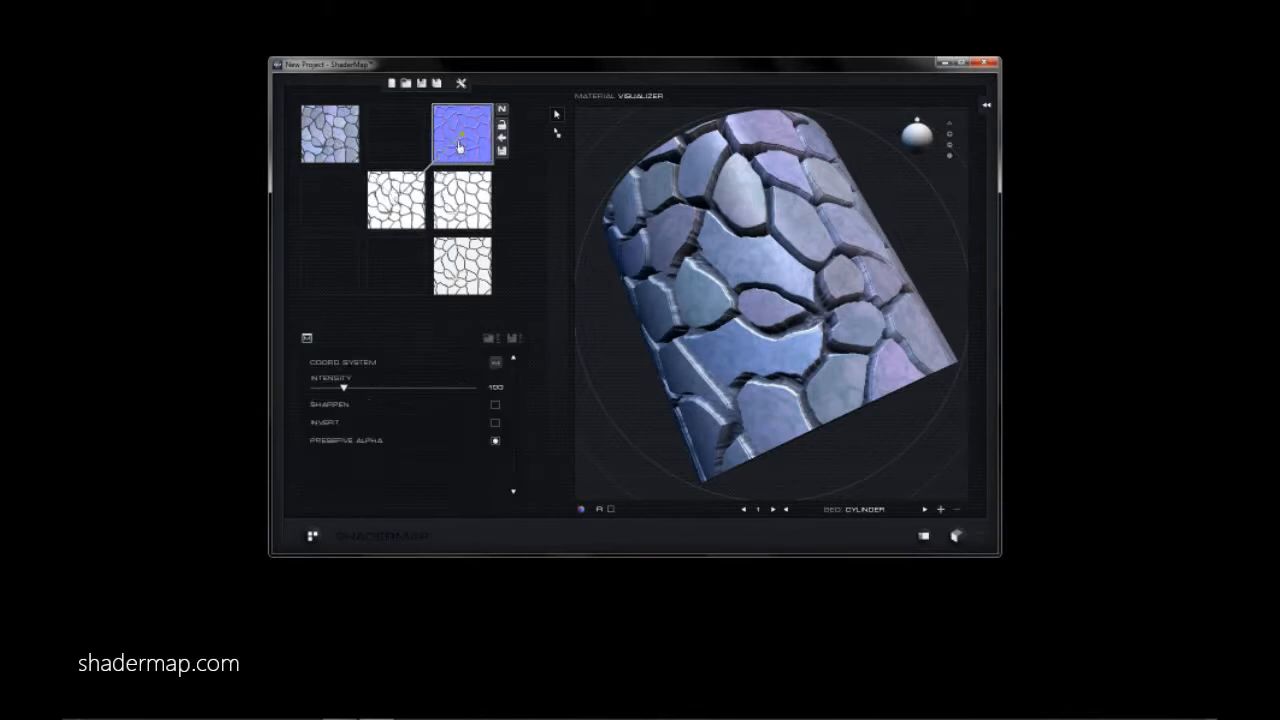
Apply the first material from the Material Editor to the cylinder and collapse the editor.
click(986, 105)
drag(835, 133, 688, 228)
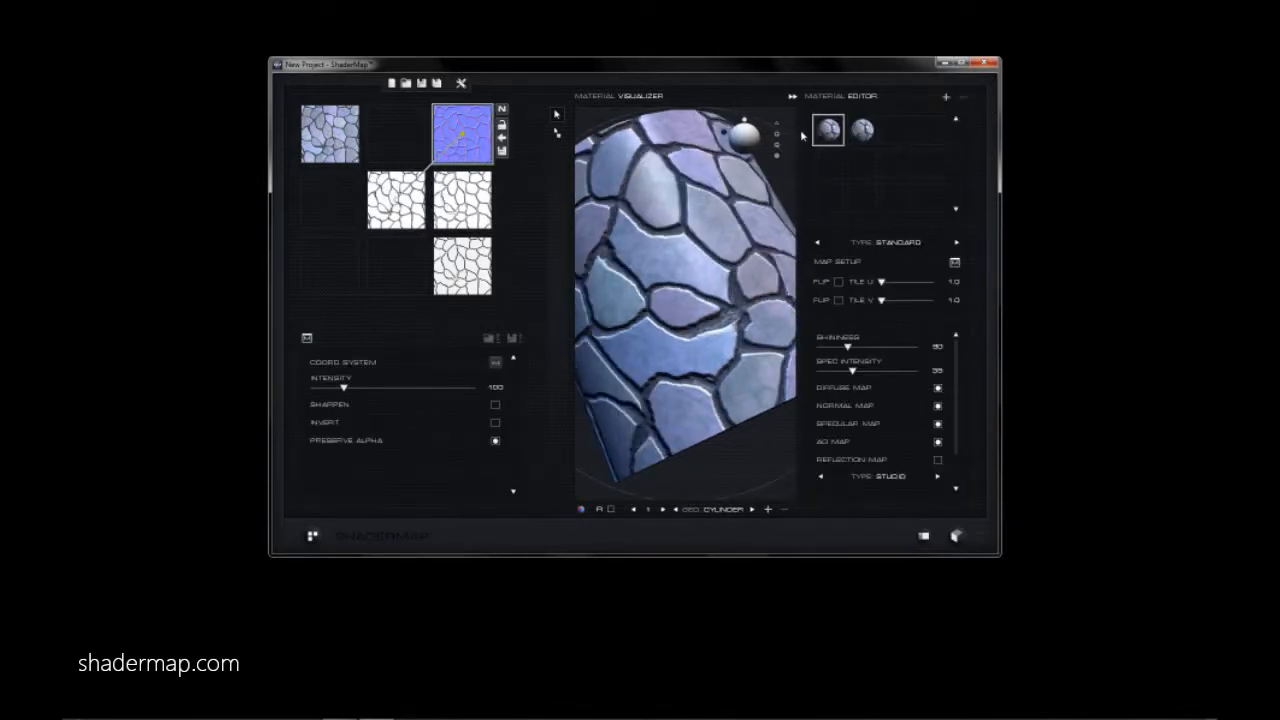
click(791, 97)
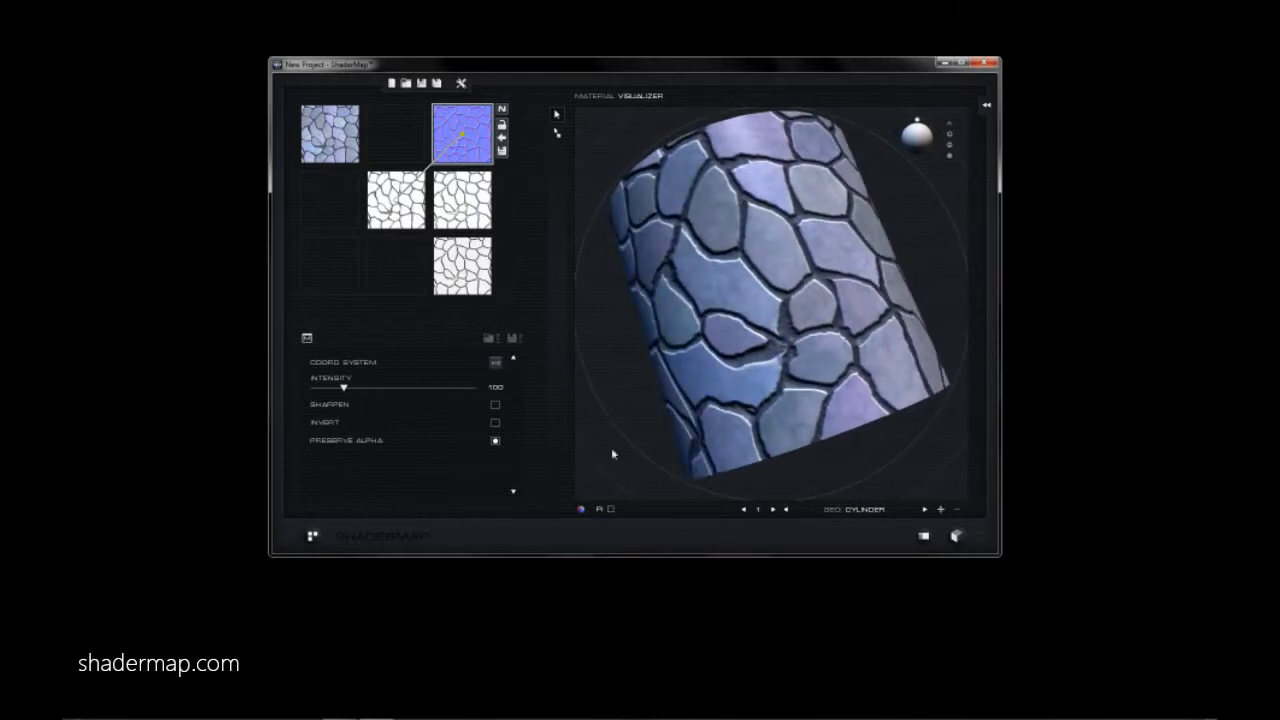
Detach the Material Visualizer into its own window and place the main project window beside it.
click(981, 543)
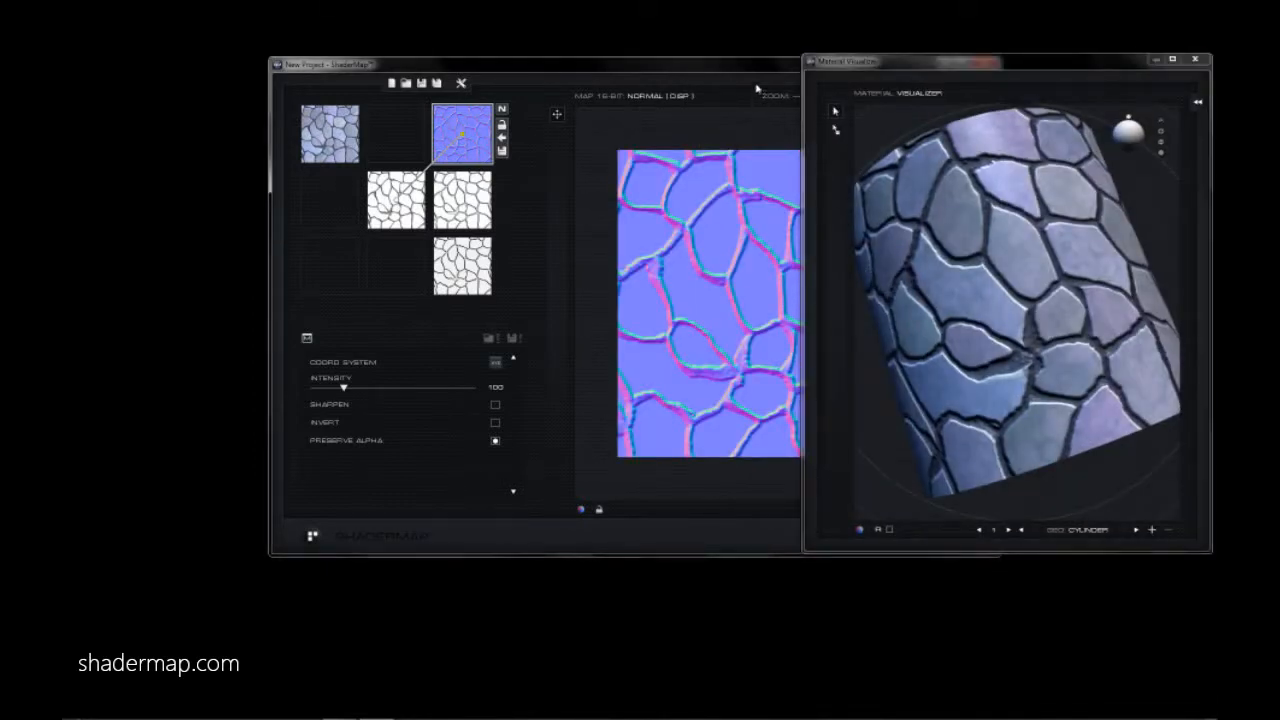
drag(742, 69, 553, 69)
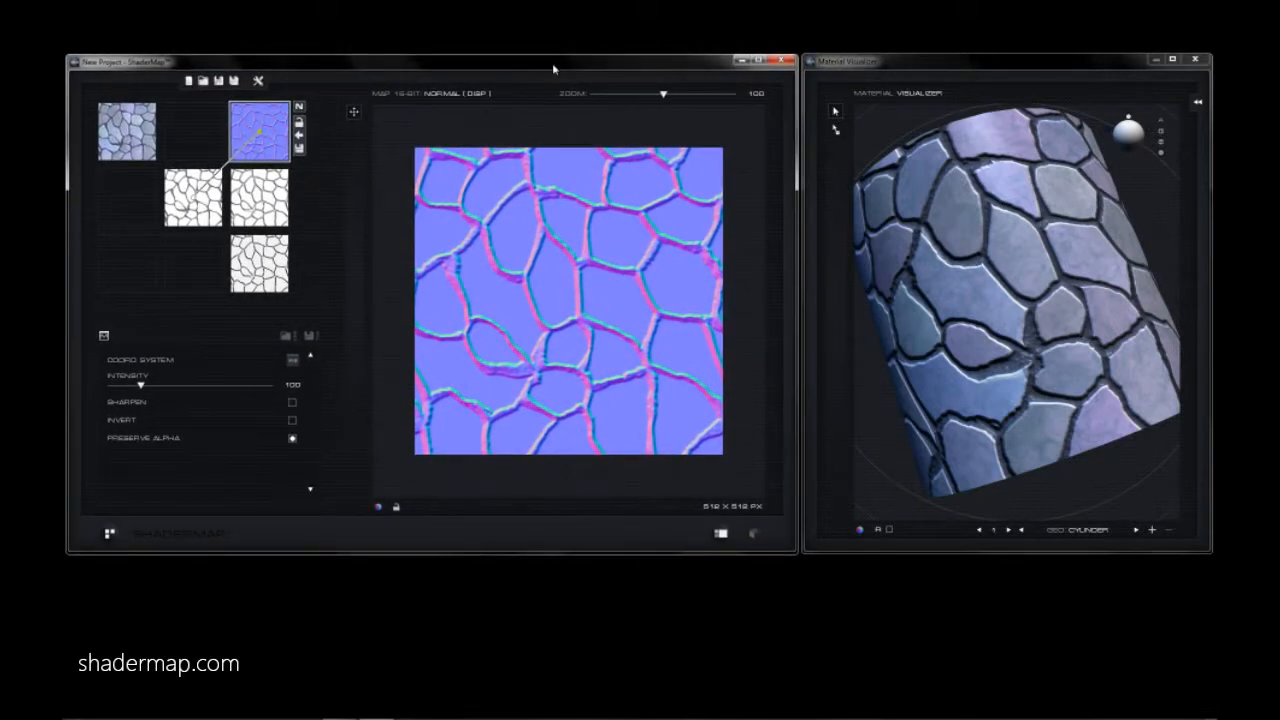
Open the normal map for editing and apply a coordinate system using Y + and Z + Far with the Translate tool.
click(300, 112)
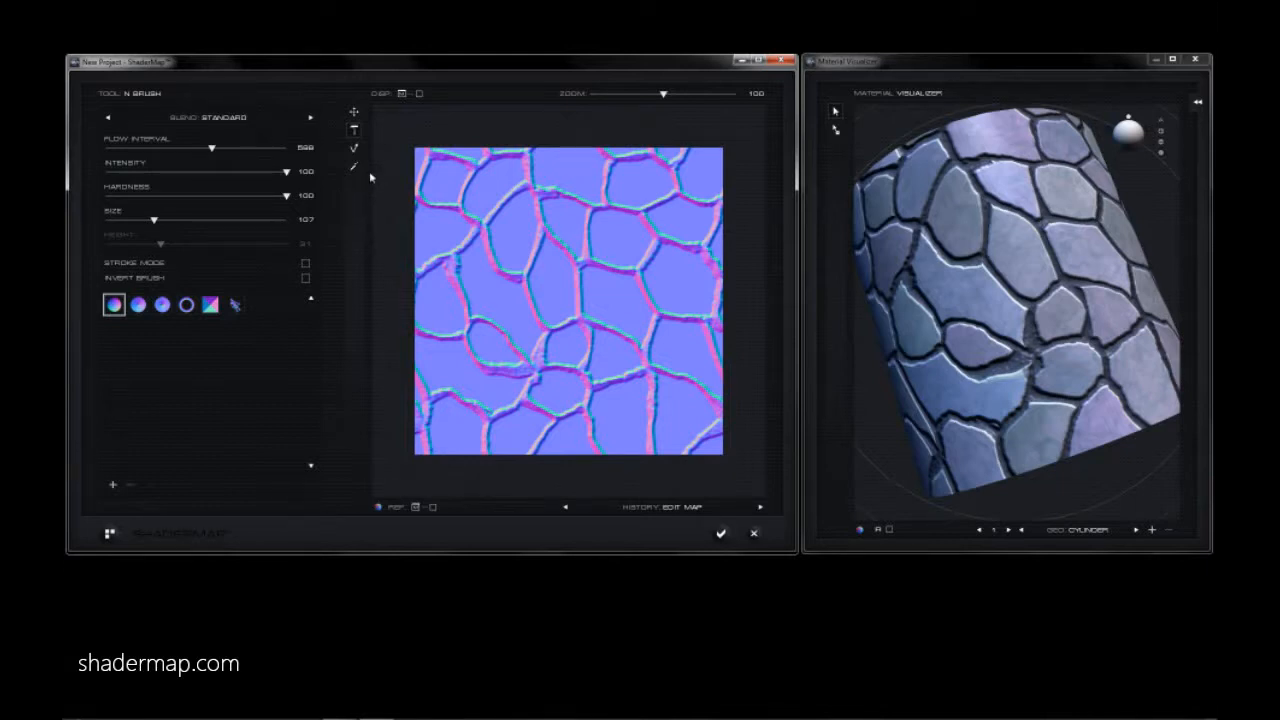
click(354, 113)
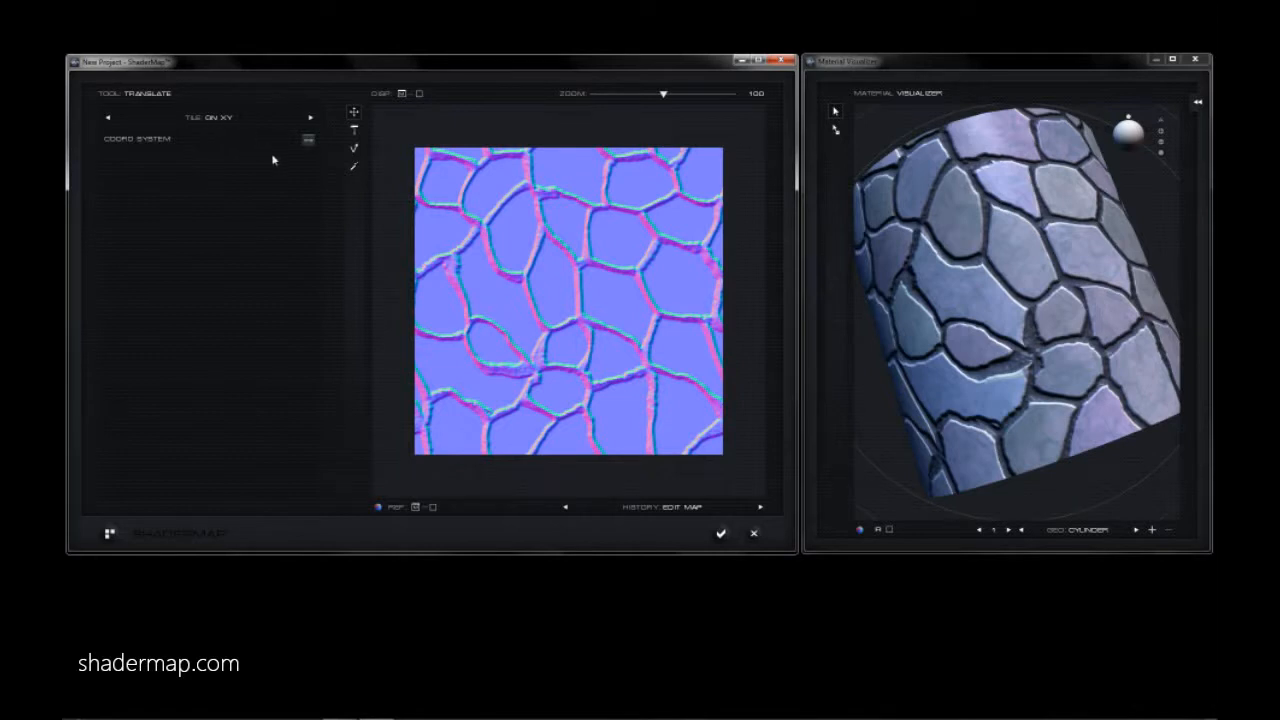
click(309, 140)
click(438, 120)
click(464, 137)
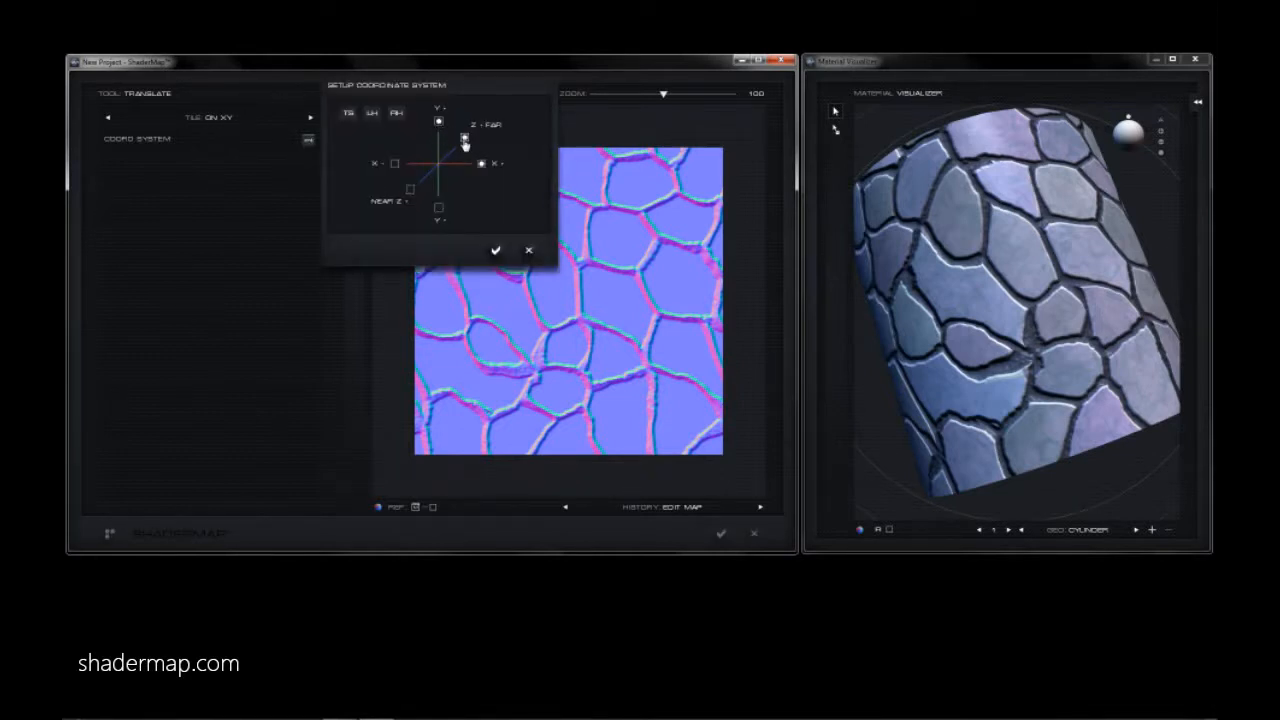
click(493, 248)
Reset the normal map's coordinate system to the TS preset and switch to the N Brush.
click(310, 142)
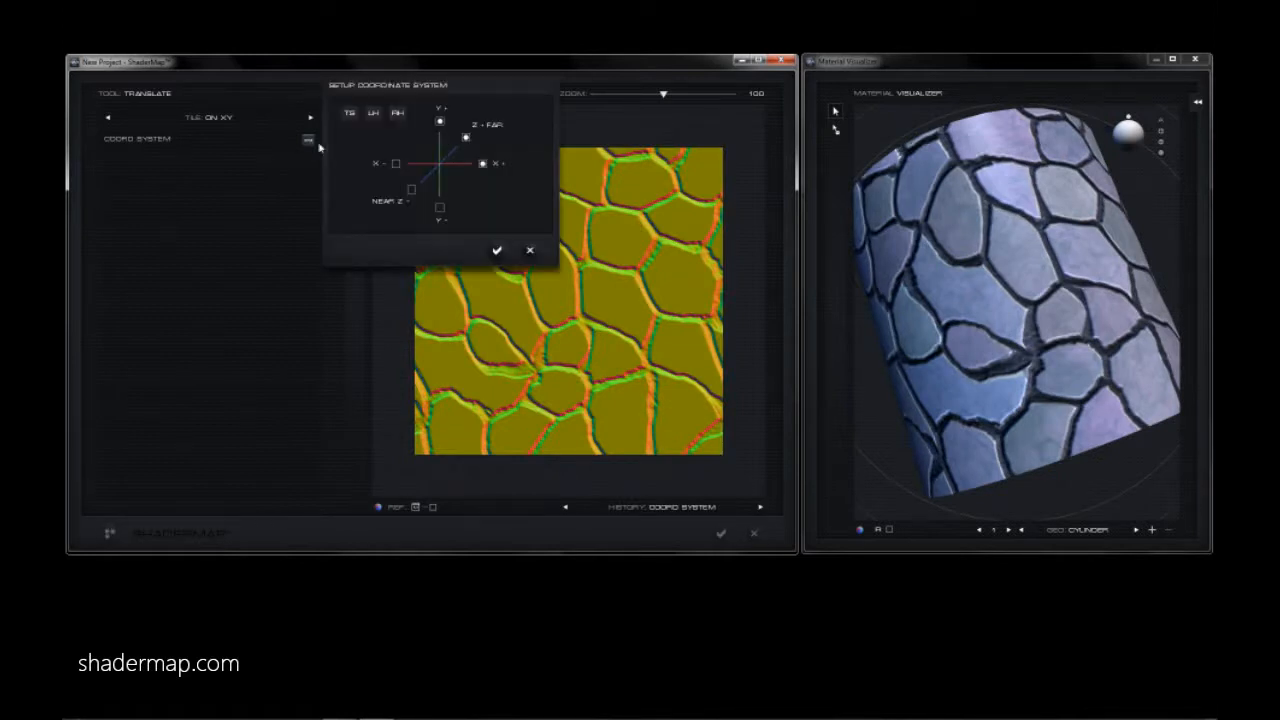
click(349, 113)
click(496, 251)
click(354, 130)
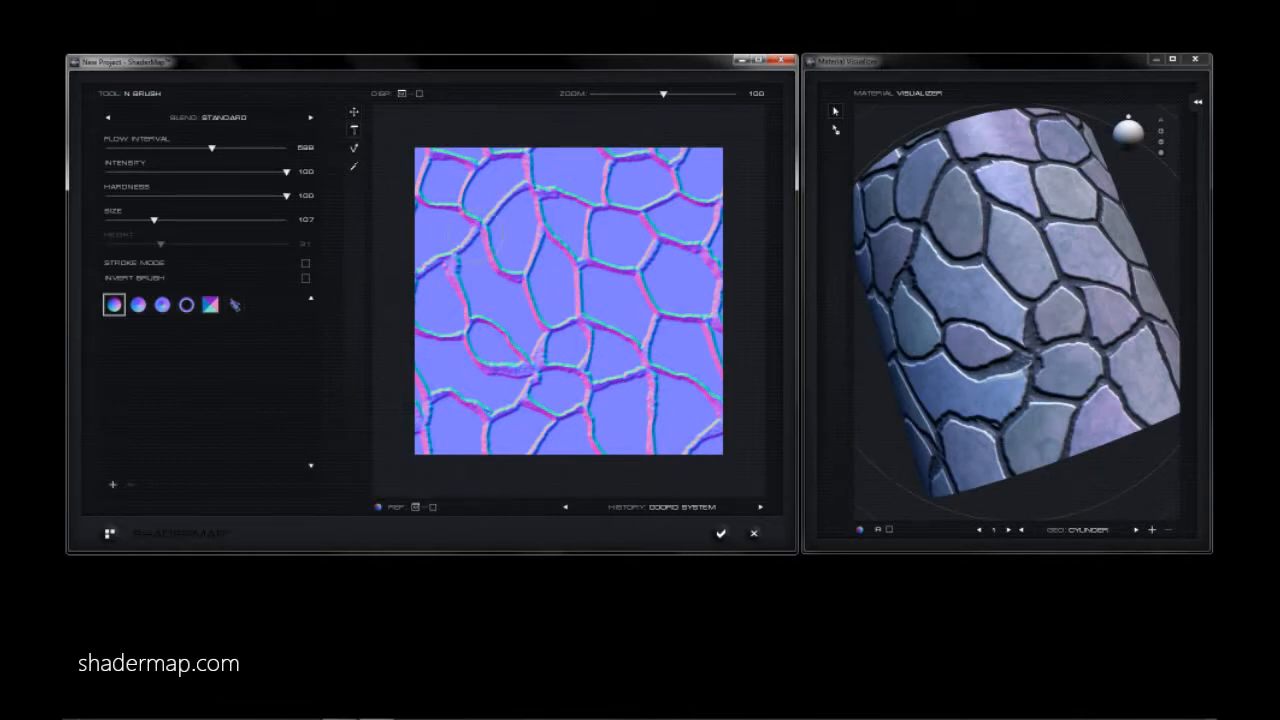
Stamp five spheres across the middle of the normal map with the sphere brush at size 107.
click(476, 228)
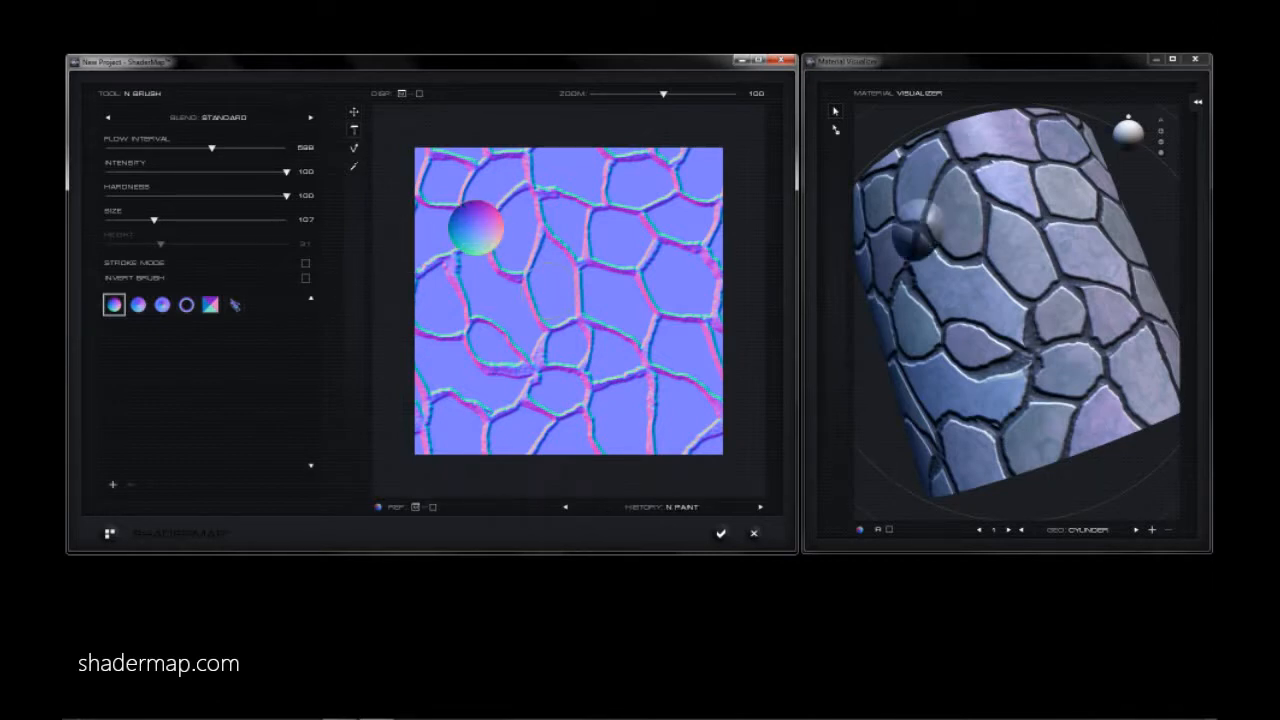
click(548, 292)
click(608, 248)
click(620, 356)
click(503, 378)
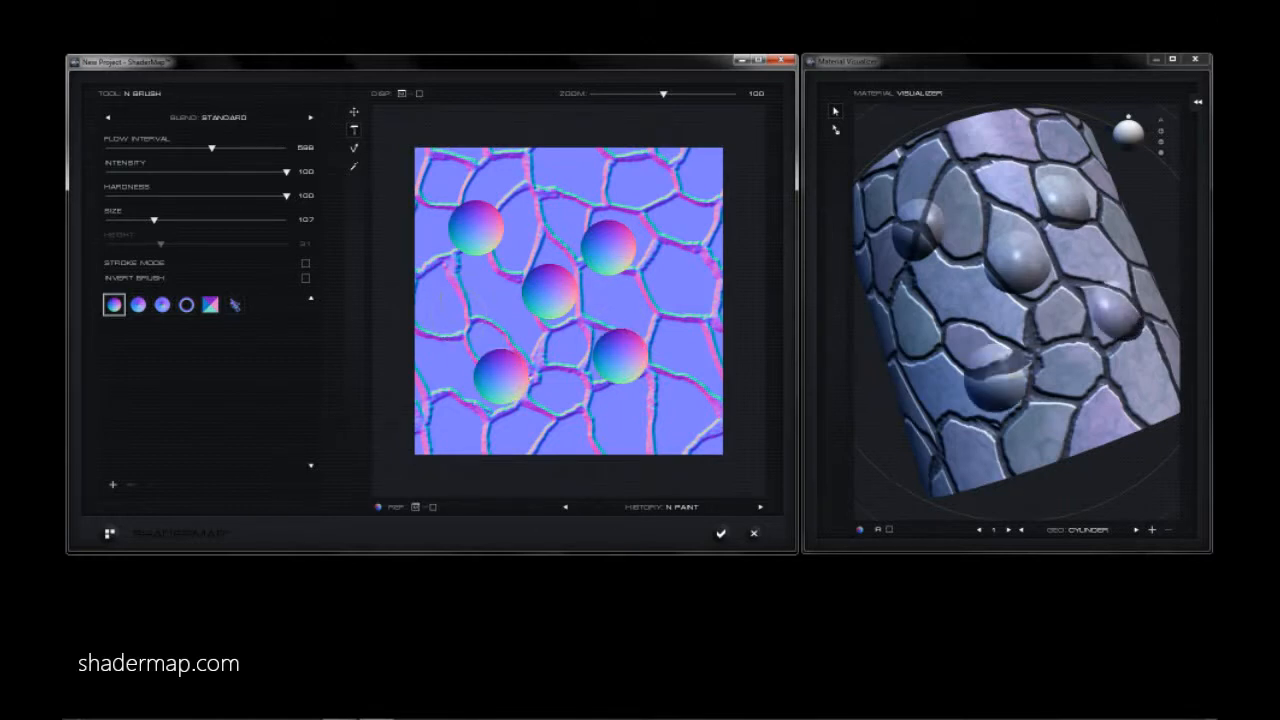
Enable Stroke Mode for the N Brush and undo the five sphere stamps.
click(305, 263)
key(ctrl+z)
key(ctrl+z)
key(ctrl+z)
key(ctrl+z)
key(ctrl+z)
Paint and undo a trial sphere stroke, and set the brush's flow interval to 15.
drag(523, 204, 569, 366)
key(ctrl+z)
click(305, 150)
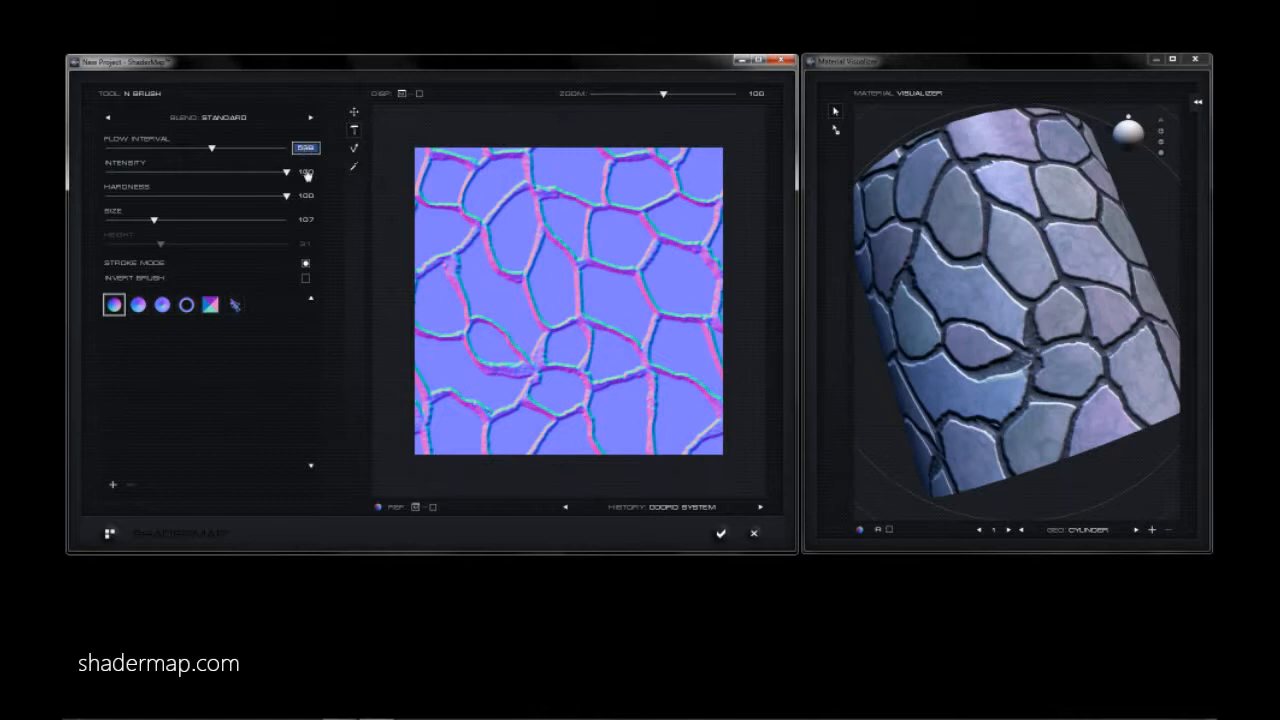
text(15)
key(Return)
Try two winding tube strokes across the normal map in Stroke Mode, undoing each one.
mouse_move(487, 200)
mouse_down()
mouse_move(582, 405)
mouse_move(655, 208)
mouse_move(690, 285)
mouse_up()
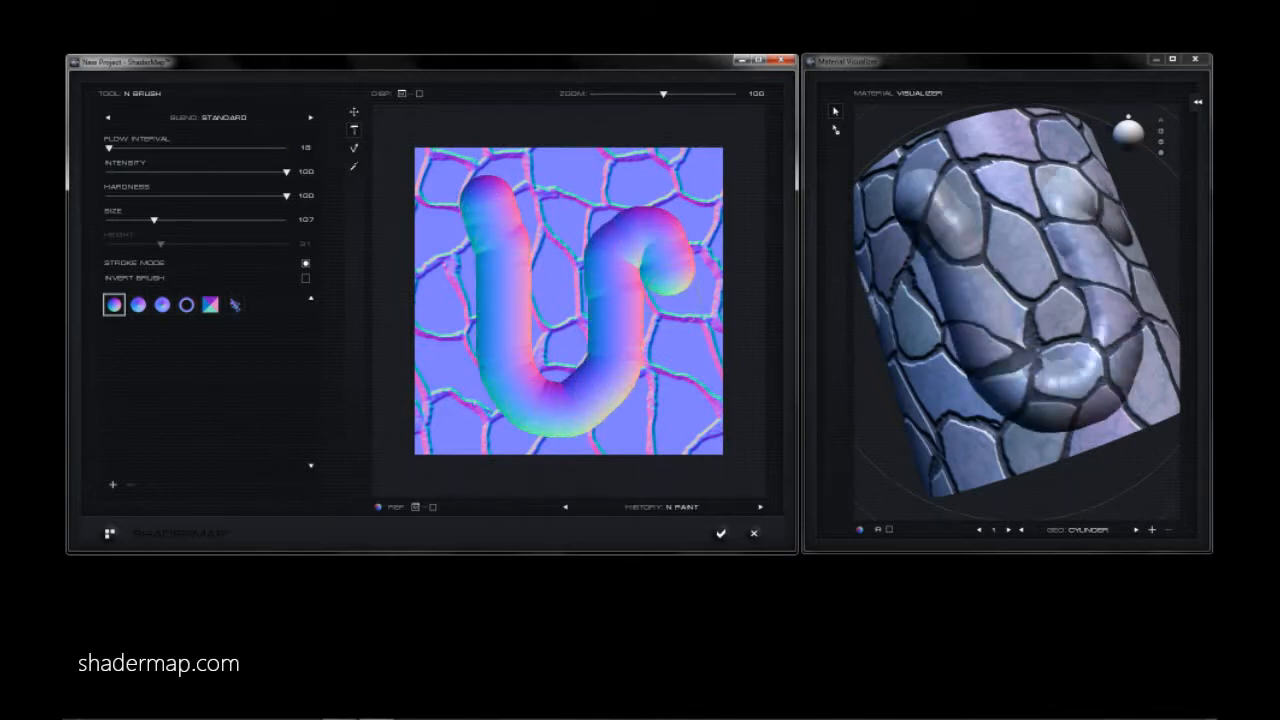
key(ctrl+z)
mouse_move(695, 222)
mouse_down()
mouse_move(535, 268)
mouse_move(520, 395)
mouse_move(450, 420)
mouse_move(440, 292)
mouse_up()
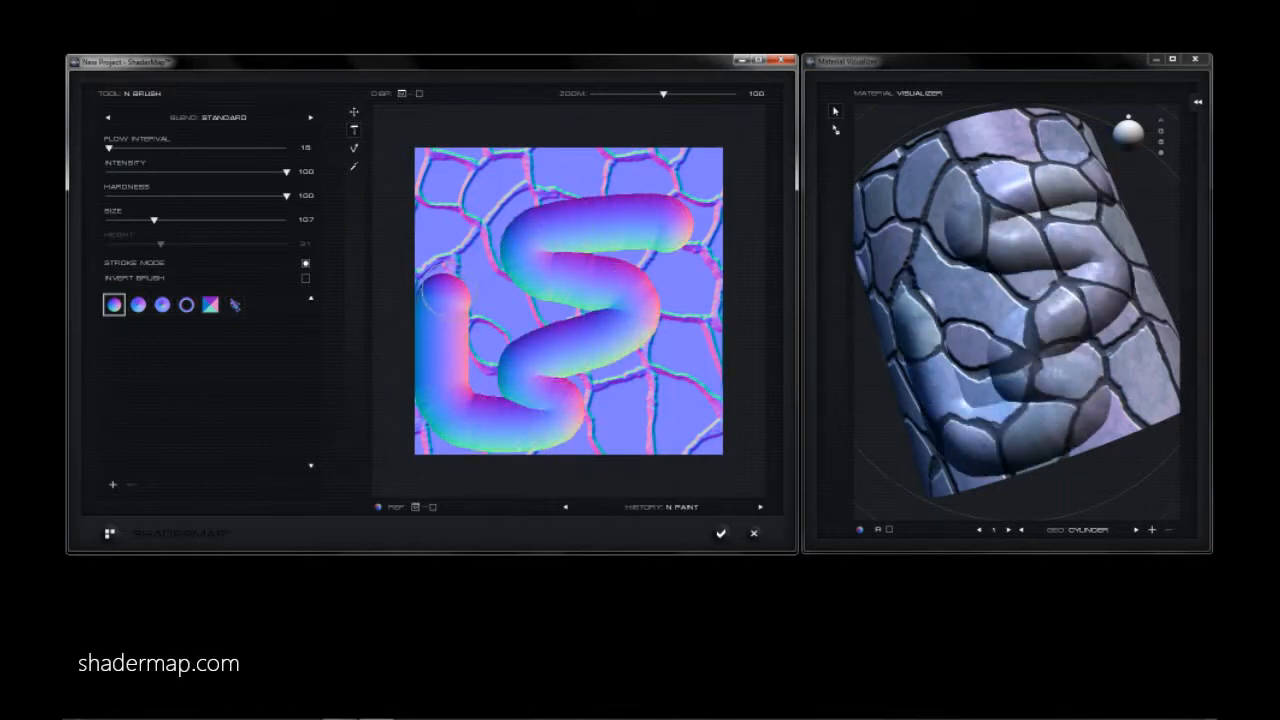
key(ctrl+z)
click(1040, 266)
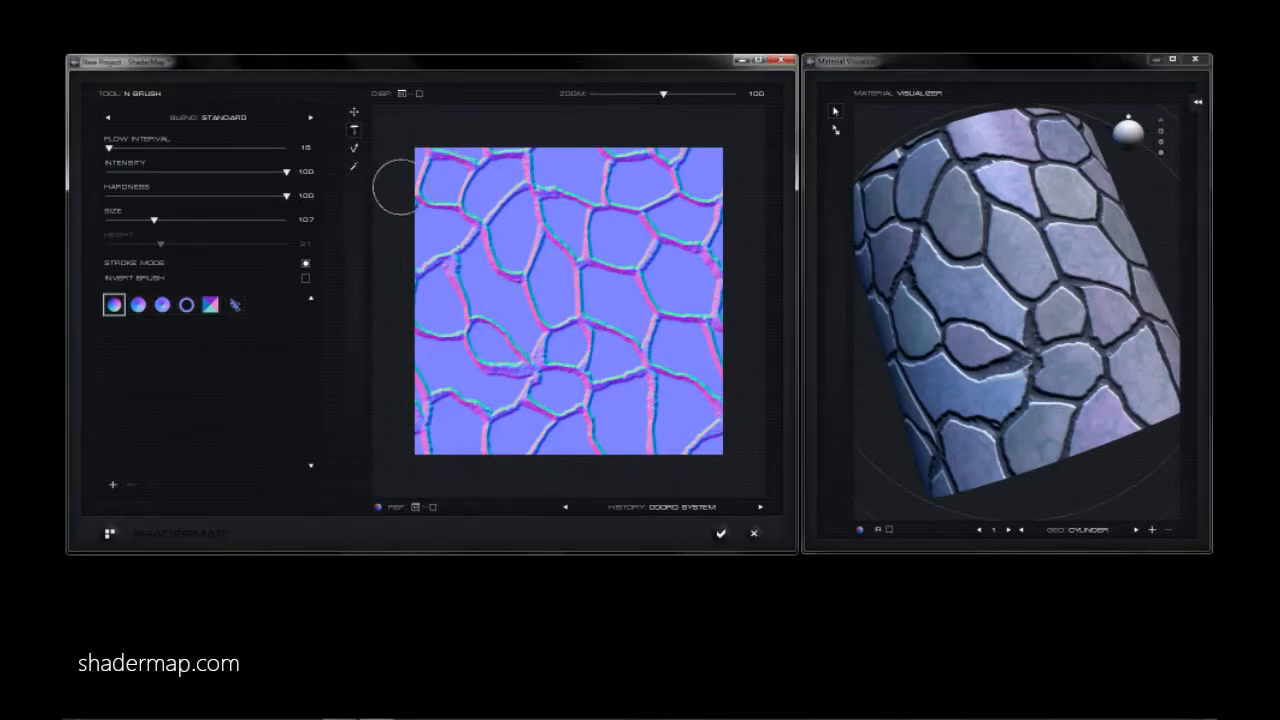
Choose the ring brush and tilt its 3D shape diagonally in the N Brush editor.
click(162, 306)
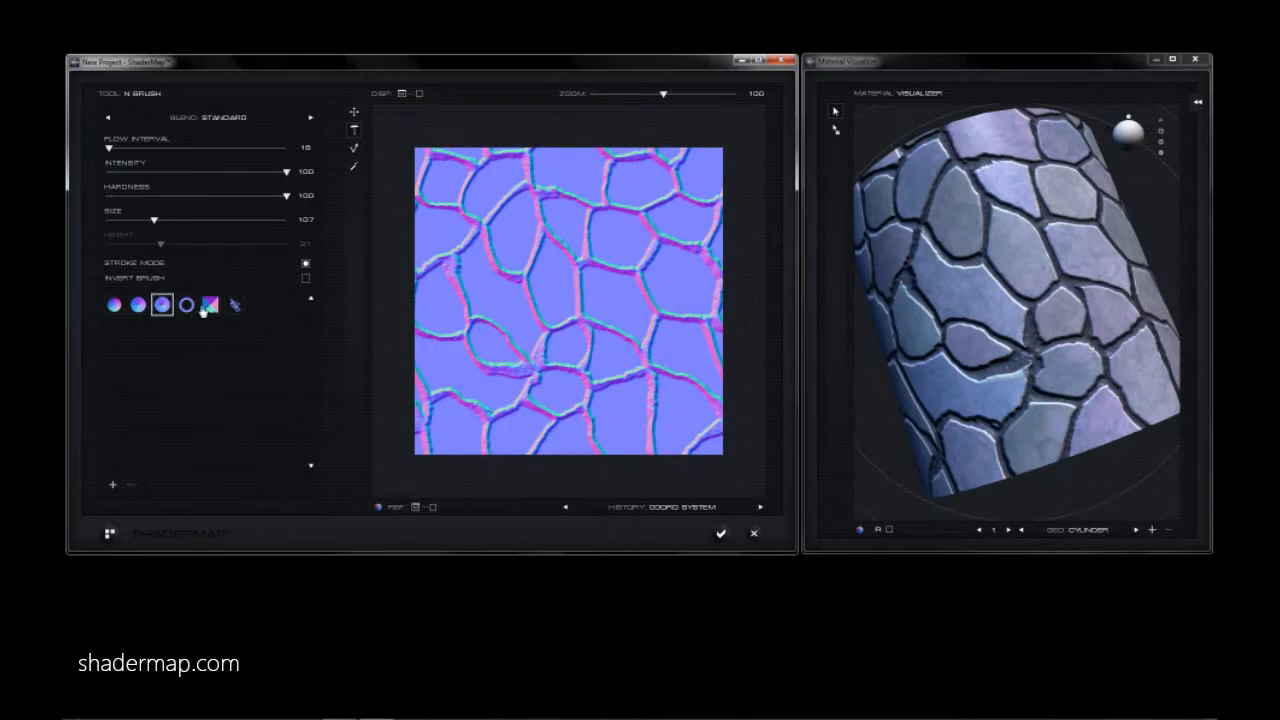
double_click(185, 307)
mouse_move(264, 355)
mouse_down()
mouse_move(345, 263)
mouse_move(277, 333)
mouse_up()
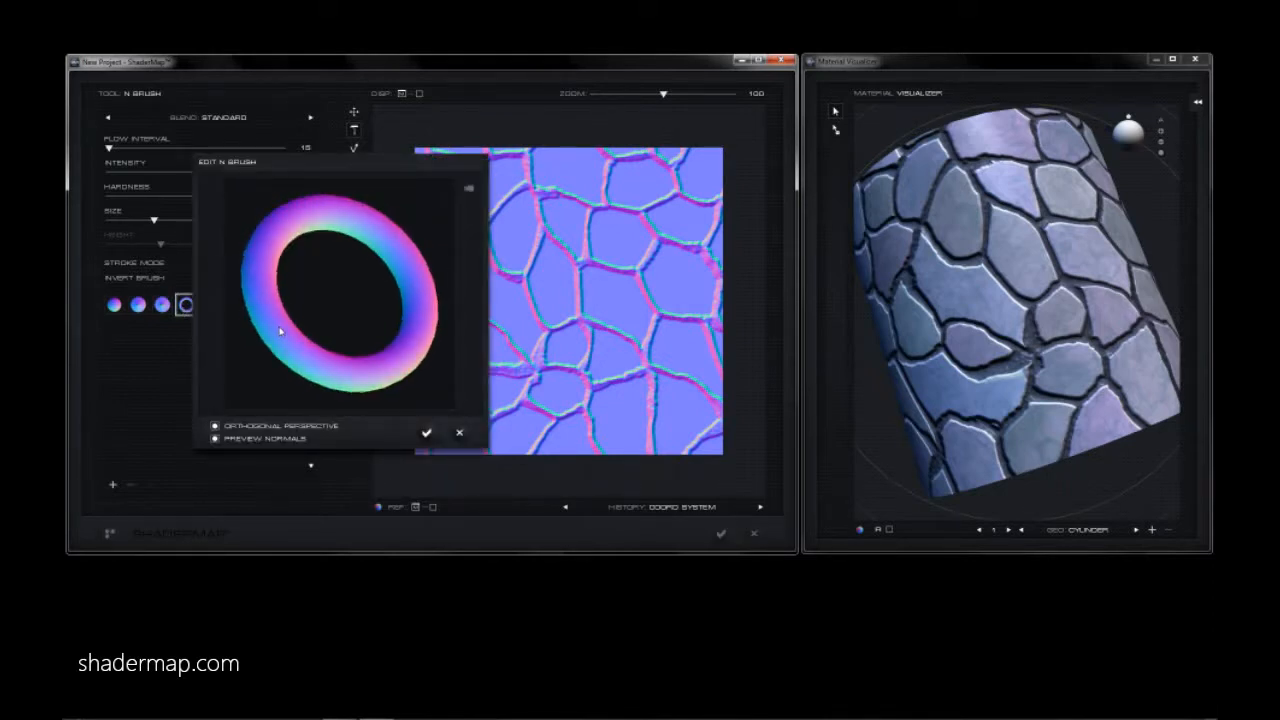
click(426, 433)
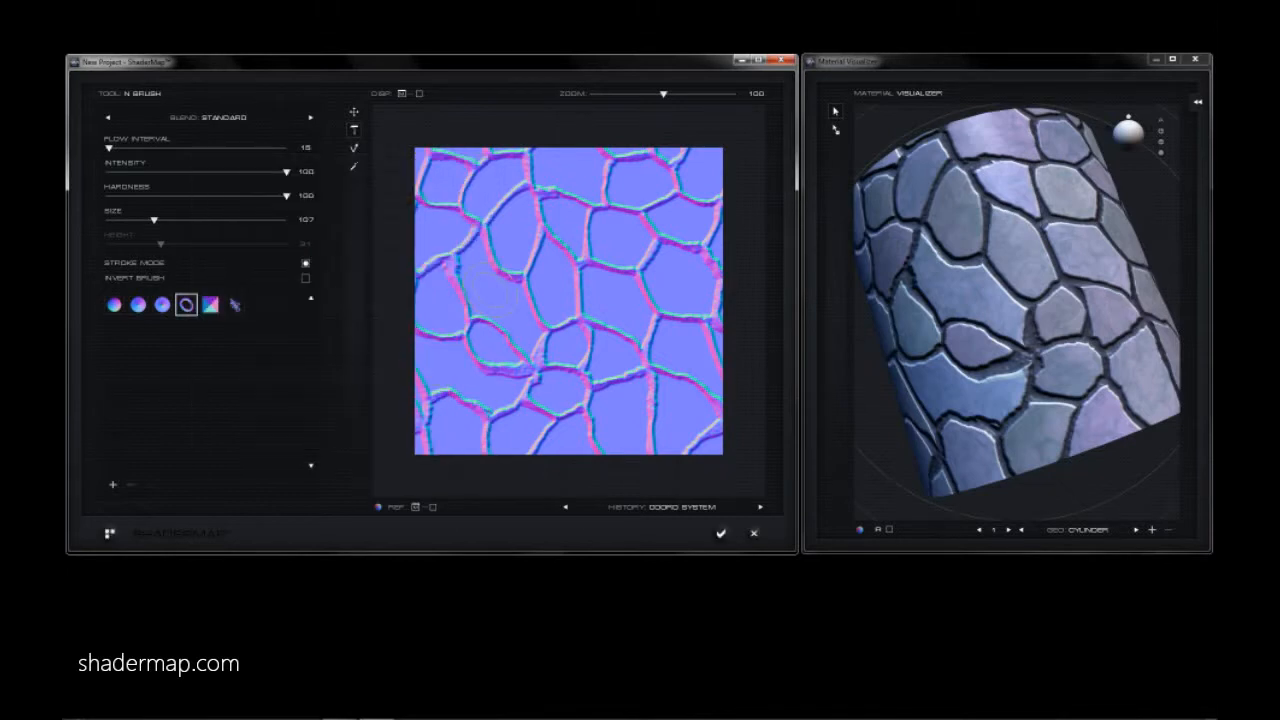
Stamp four tilted rings around the middle of the normal map.
click(490, 288)
click(609, 232)
click(598, 357)
click(510, 401)
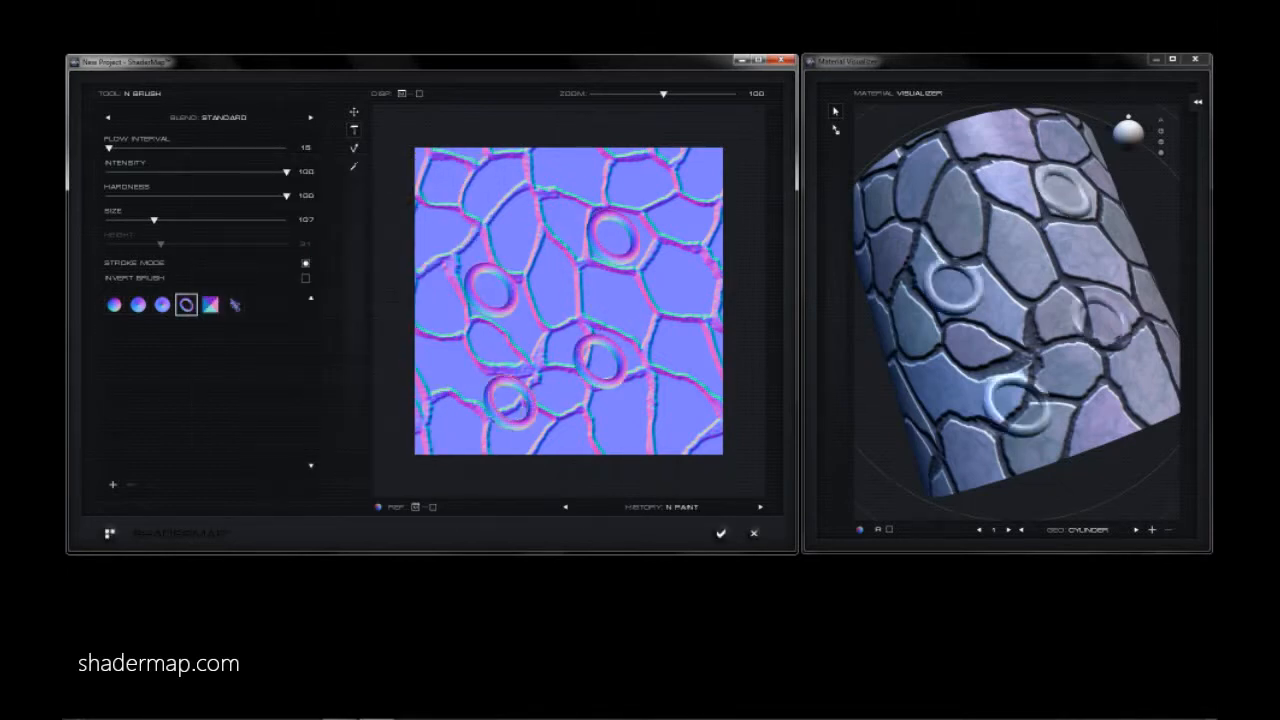
Rotate the ring brush back to face straight on and stamp one round ring in the map's upper-middle area.
click(187, 306)
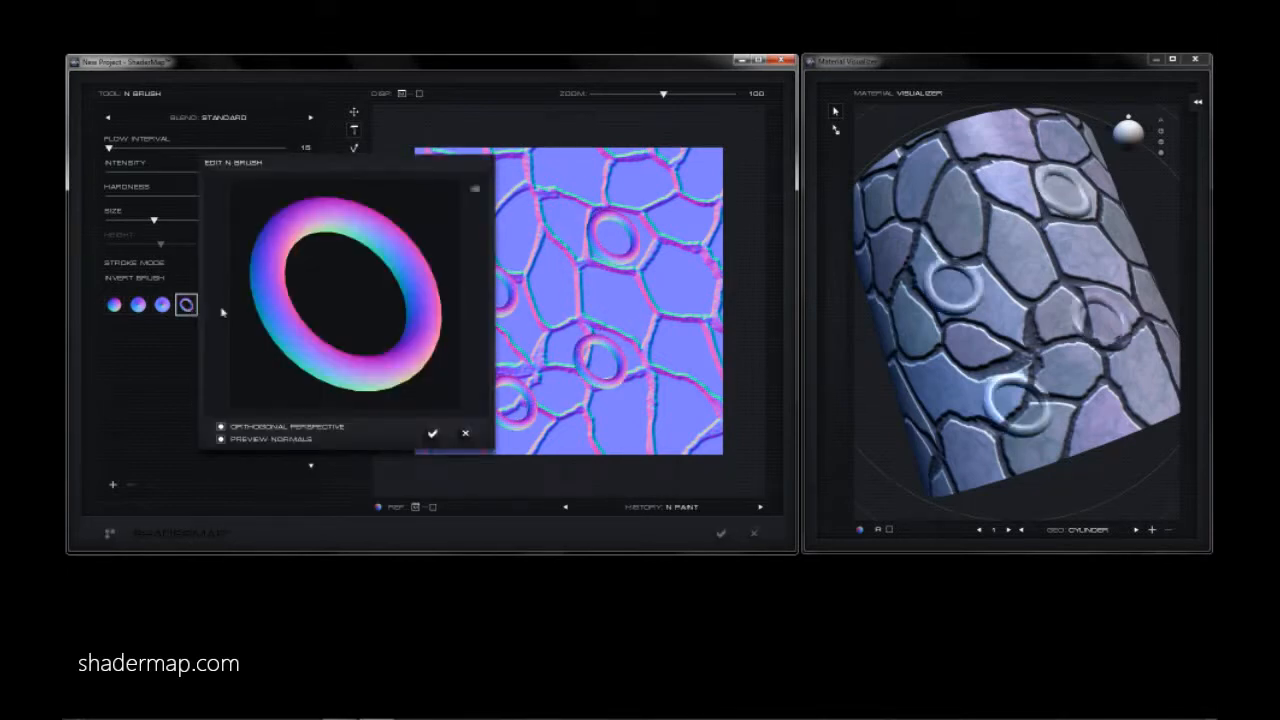
drag(240, 312, 263, 313)
click(432, 432)
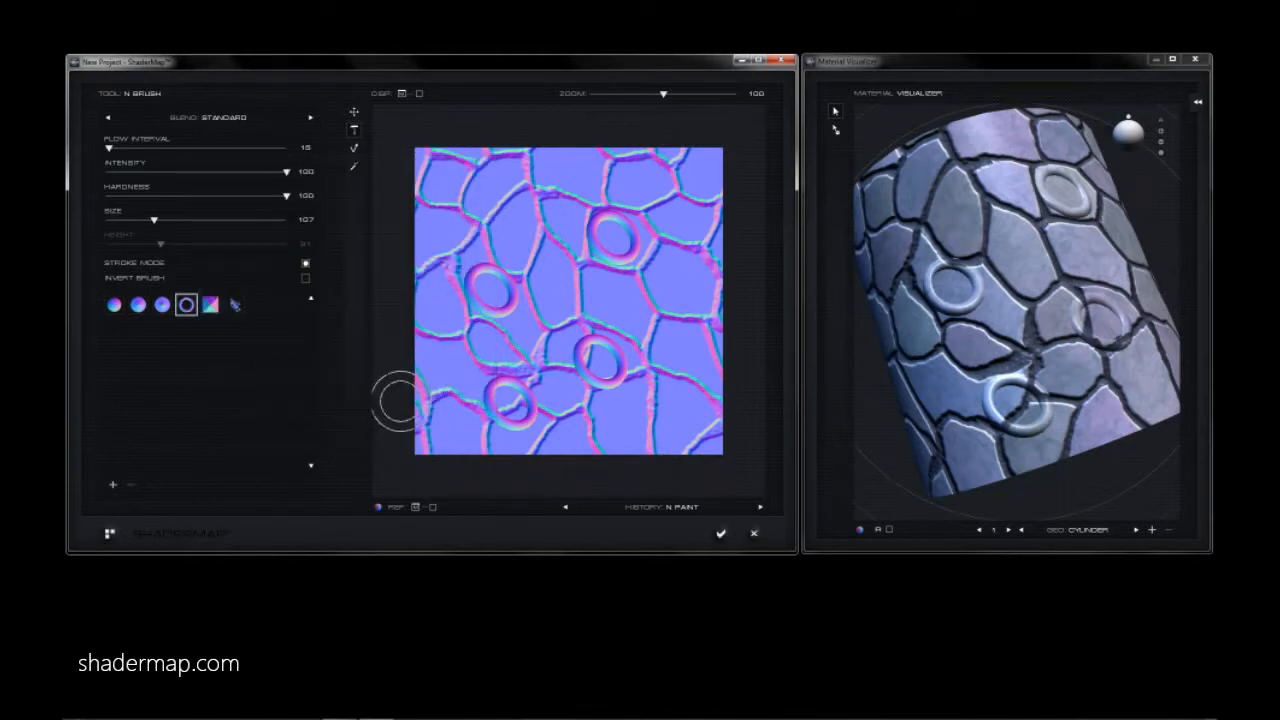
click(520, 208)
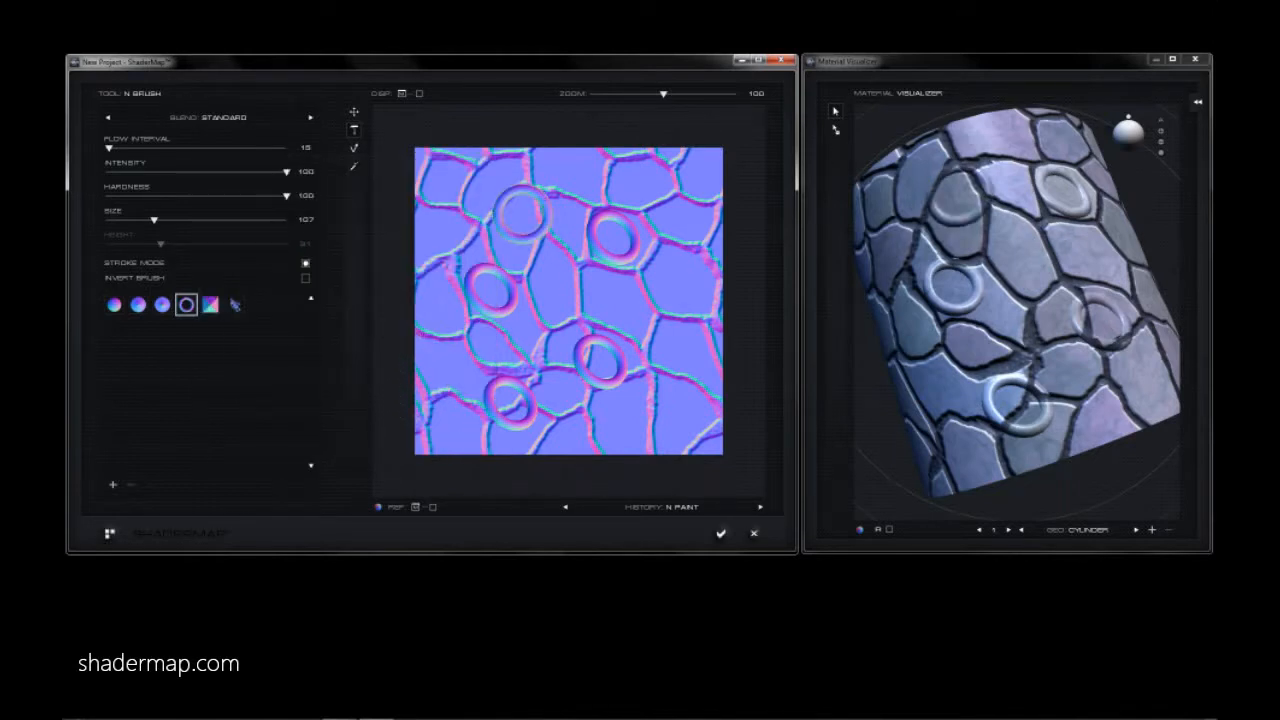
Turn the humanoid brush to face front, stamp two figures near the map's right edge, and inspect them on the cylinder.
double_click(235, 306)
double_click(392, 310)
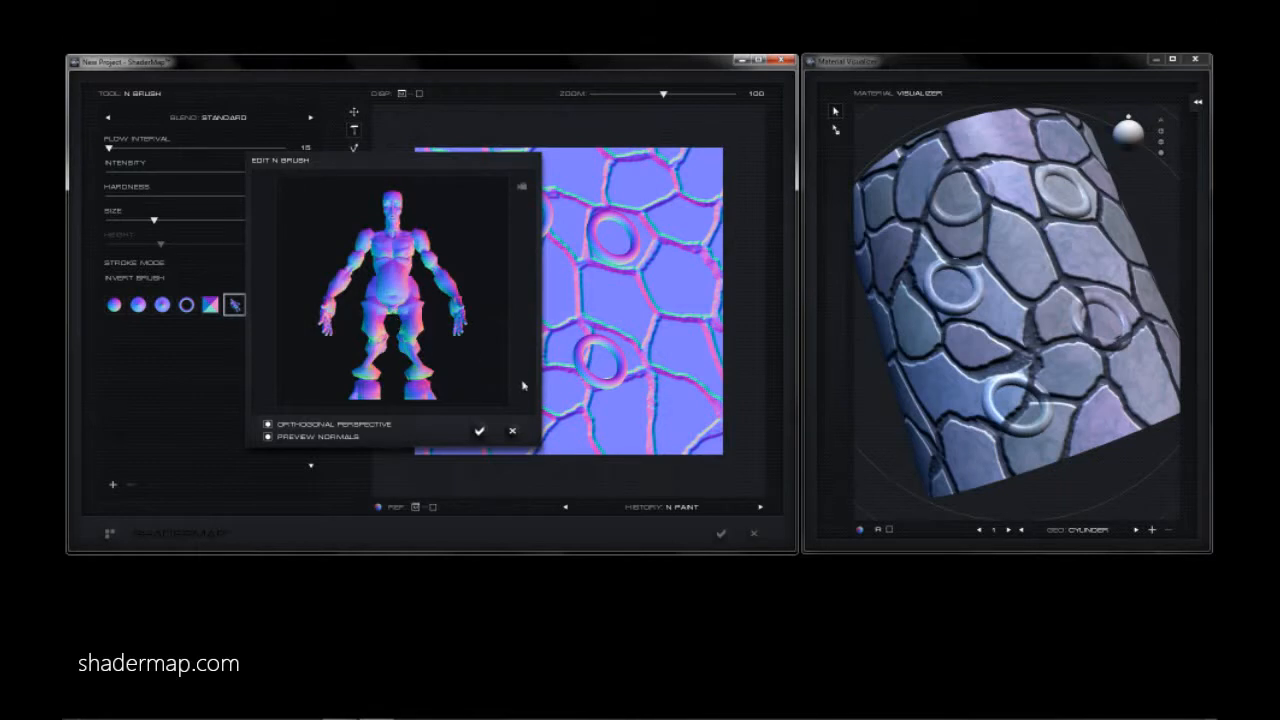
click(479, 432)
click(668, 305)
click(680, 400)
drag(1010, 310, 965, 320)
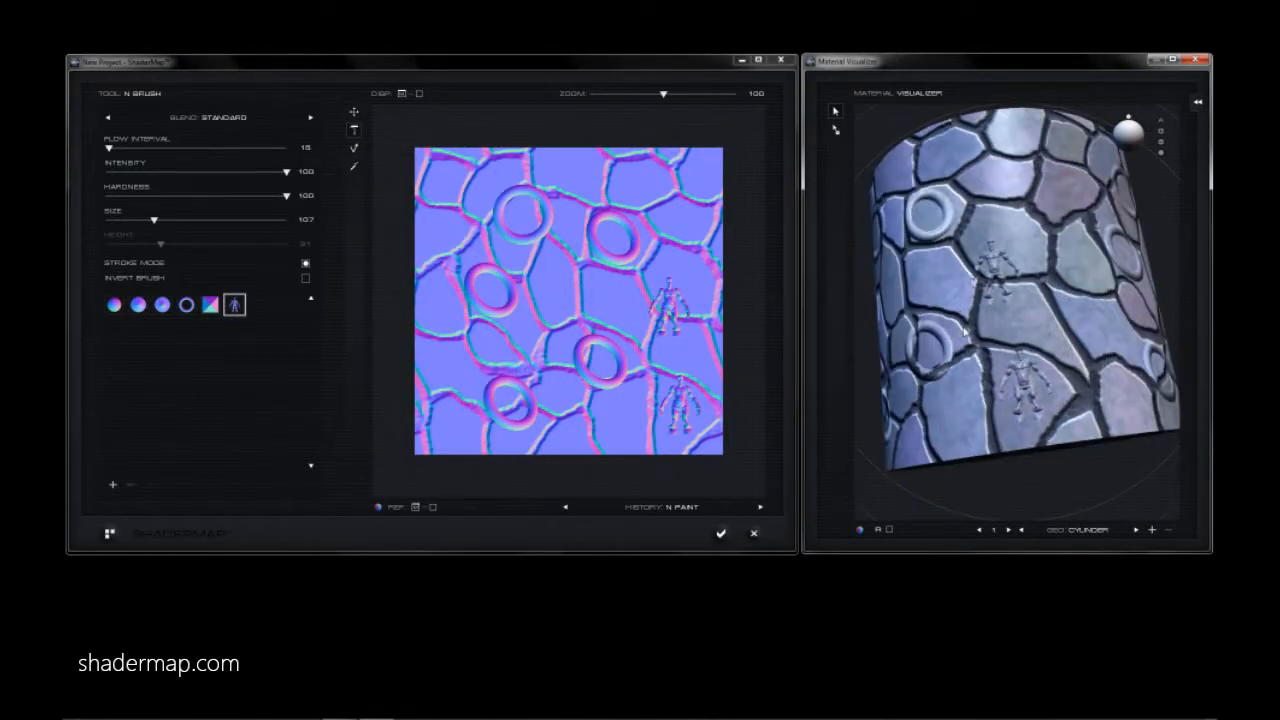
click(410, 290)
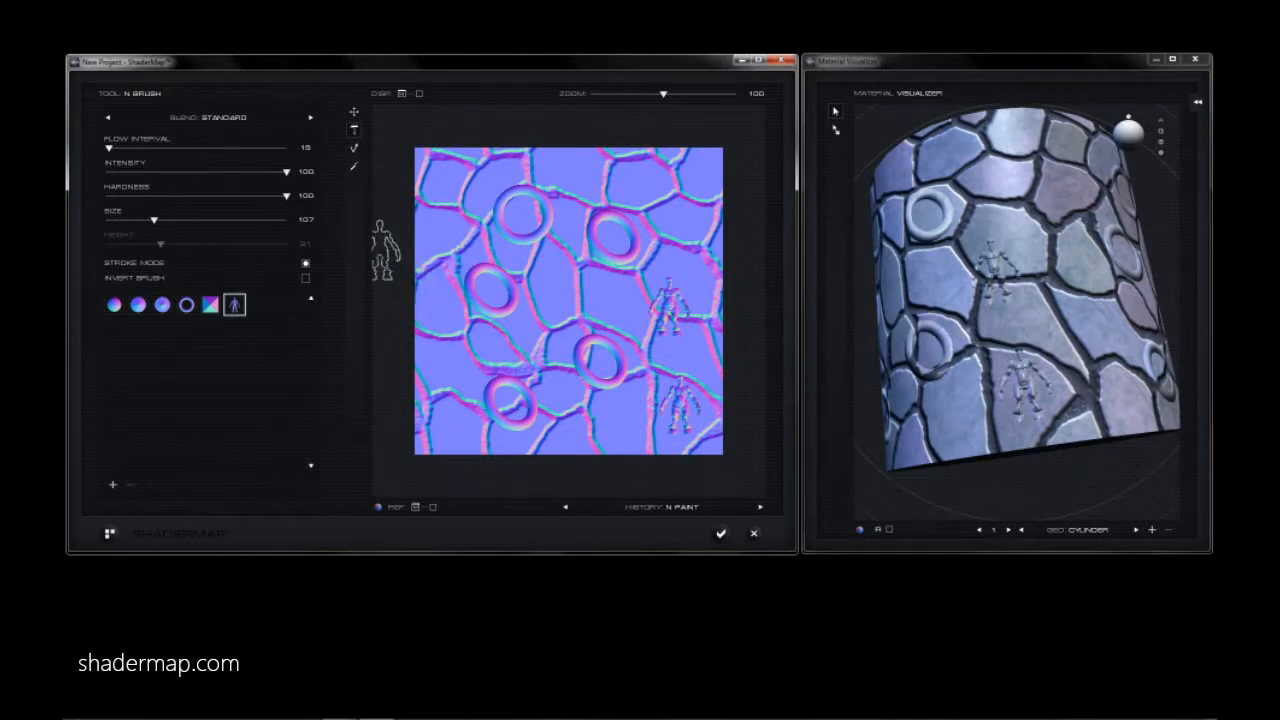
Switch to the V Brush, aim its vector toward the lower right, and choose the concentric-circles shape at a larger size.
click(353, 150)
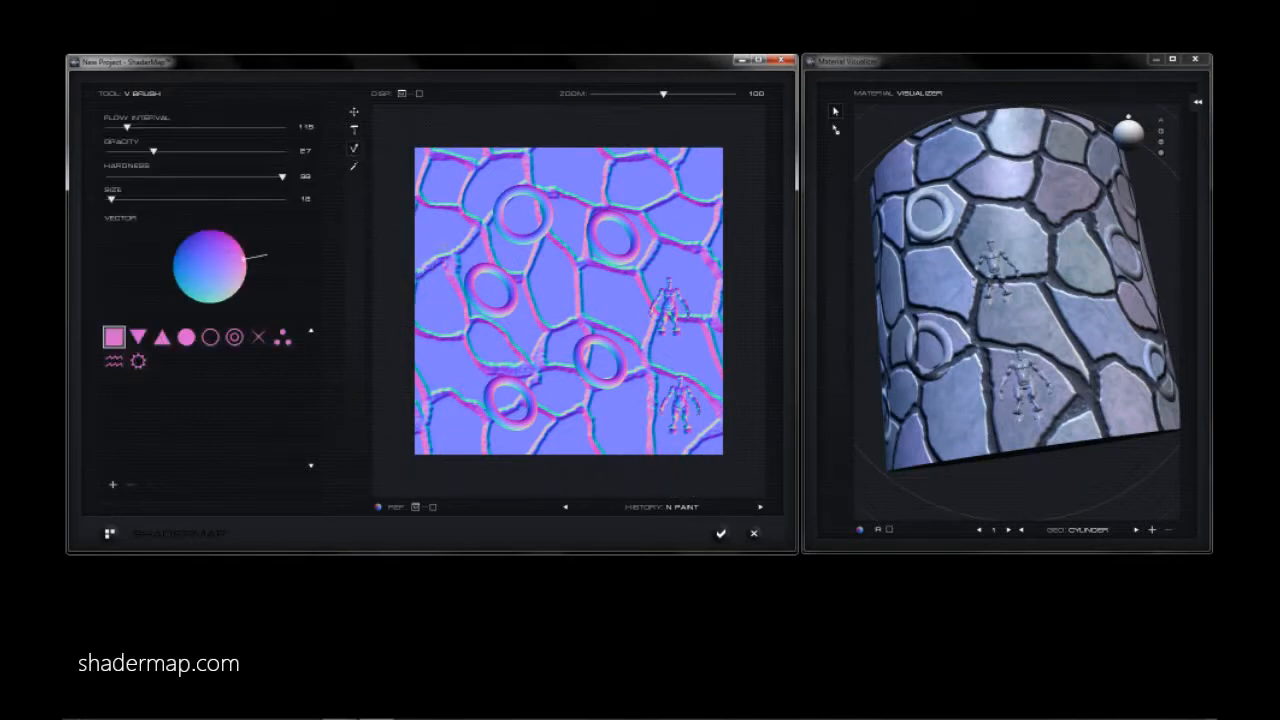
mouse_move(236, 264)
mouse_down()
mouse_move(202, 248)
mouse_move(213, 236)
mouse_move(210, 299)
mouse_move(178, 268)
mouse_move(212, 236)
mouse_move(248, 240)
mouse_move(229, 290)
mouse_up()
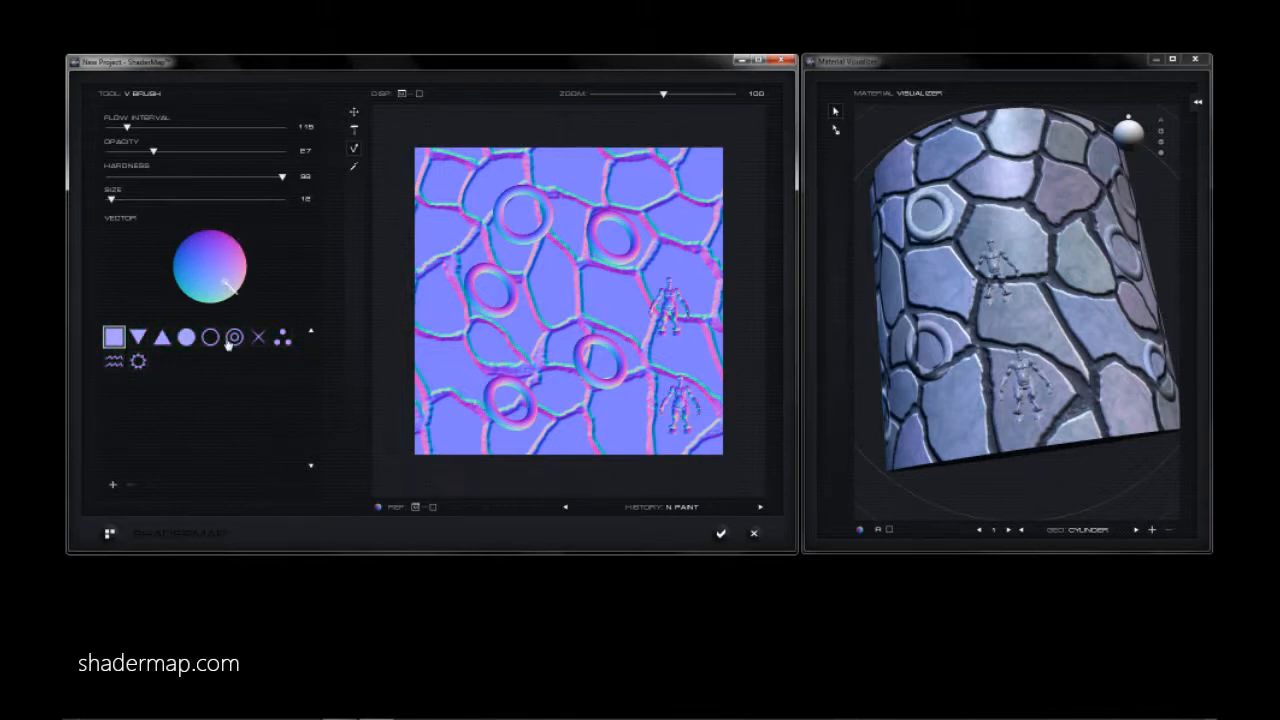
click(236, 339)
drag(112, 200, 147, 200)
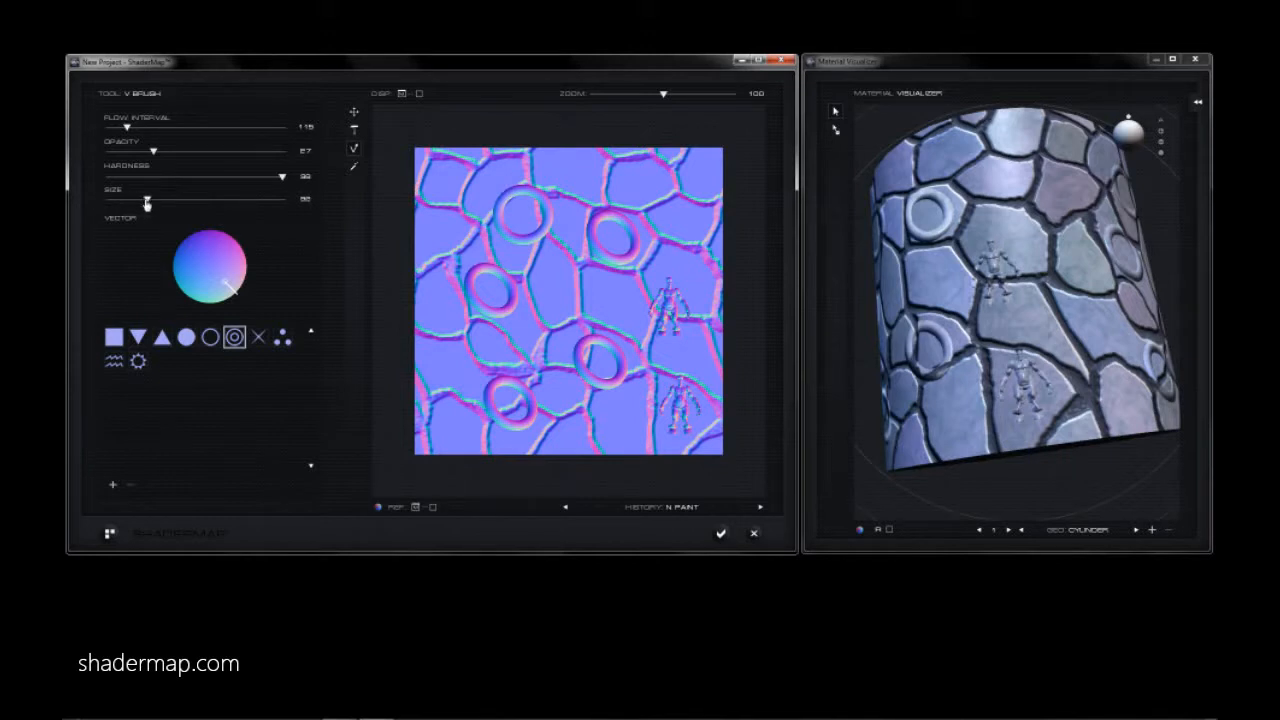
Try concentric-circle V Brush strokes across the normal map and undo them.
mouse_move(470, 205)
mouse_down()
mouse_move(530, 215)
mouse_move(600, 280)
mouse_up()
mouse_move(565, 362)
mouse_down()
mouse_move(650, 310)
mouse_move(615, 232)
mouse_move(622, 384)
mouse_move(522, 374)
mouse_up()
key(ctrl+z)
mouse_move(513, 173)
mouse_down()
mouse_move(524, 180)
mouse_move(515, 195)
mouse_move(522, 185)
mouse_move(552, 219)
mouse_move(525, 236)
mouse_move(578, 277)
mouse_up()
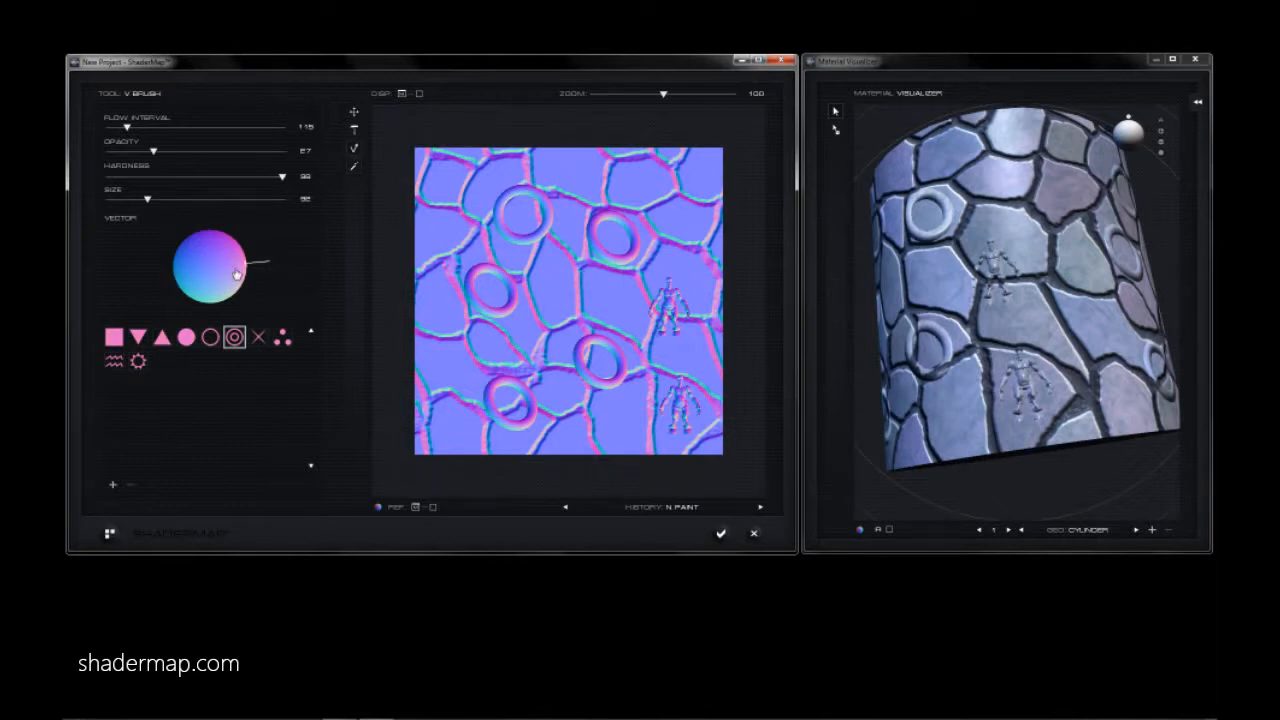
Paint a short vertical stroke beside the map's central seam using the solid circle V Brush at a smaller size.
click(186, 337)
drag(147, 200, 116, 200)
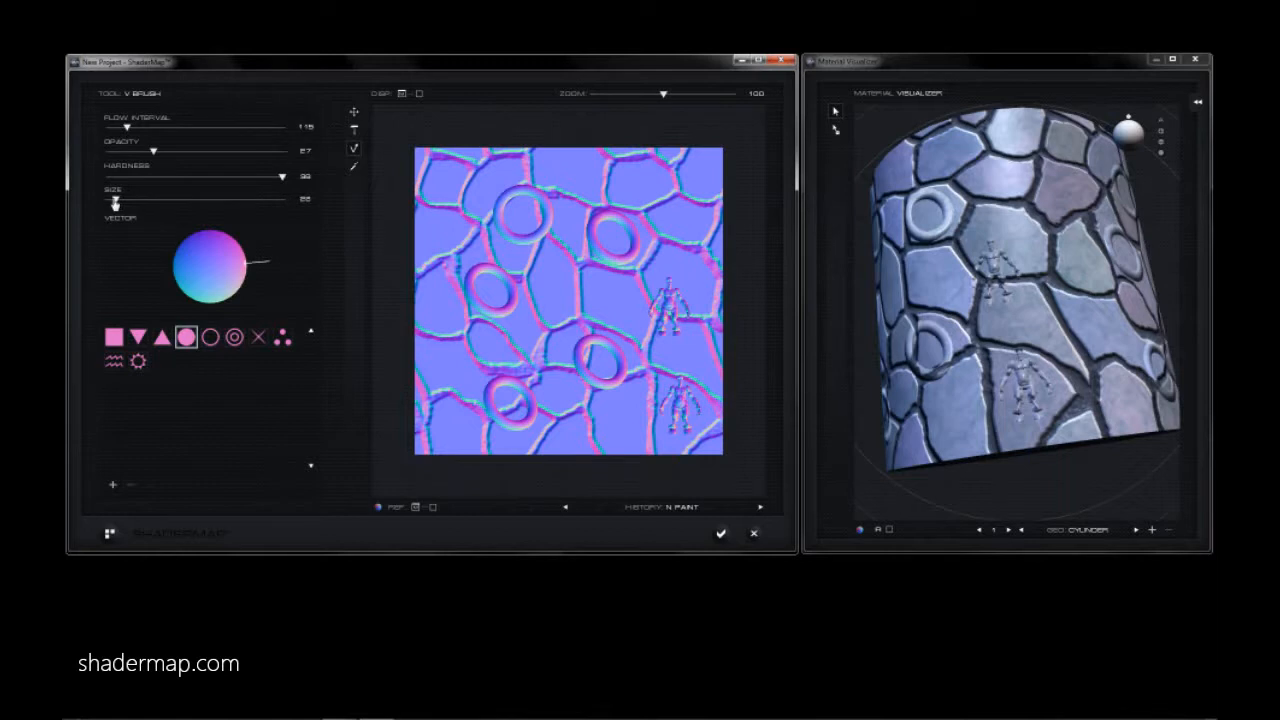
drag(568, 268, 571, 294)
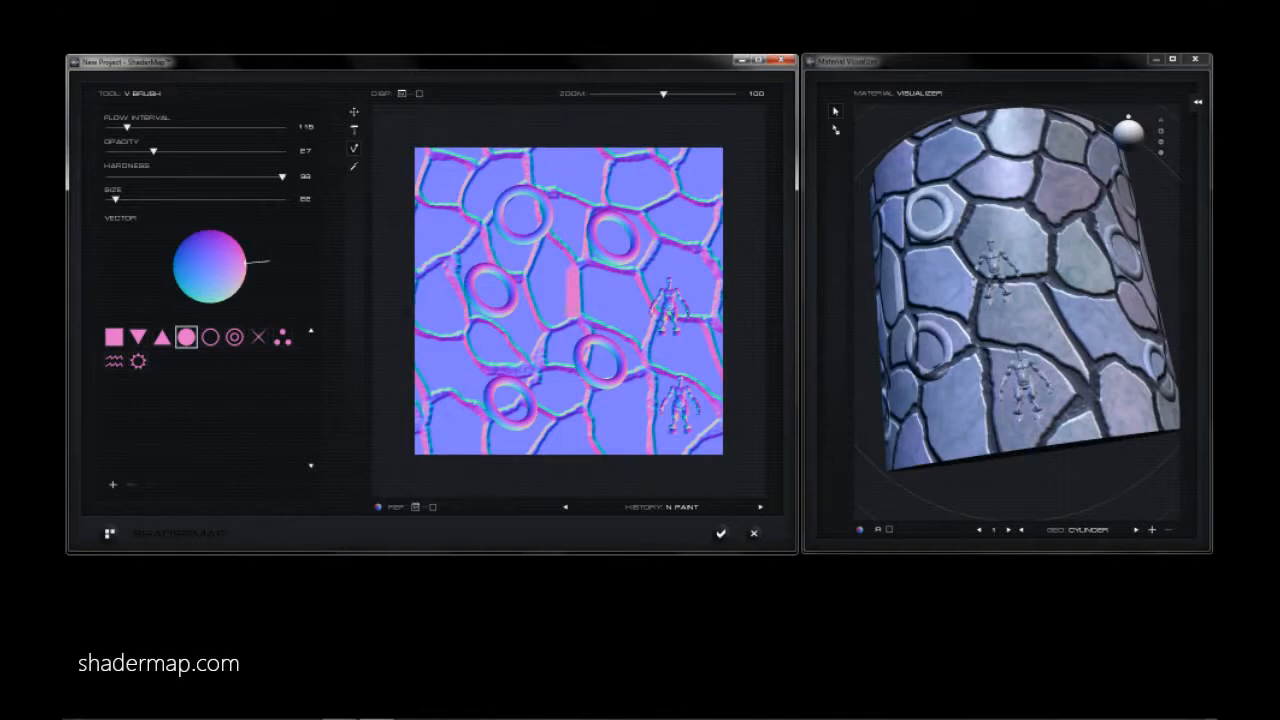
Examine the painted stroke and stamped shapes on the cylinder from close and far under a shifted light.
click(1062, 316)
drag(930, 314, 938, 284)
scroll(1019, 286, up, 3)
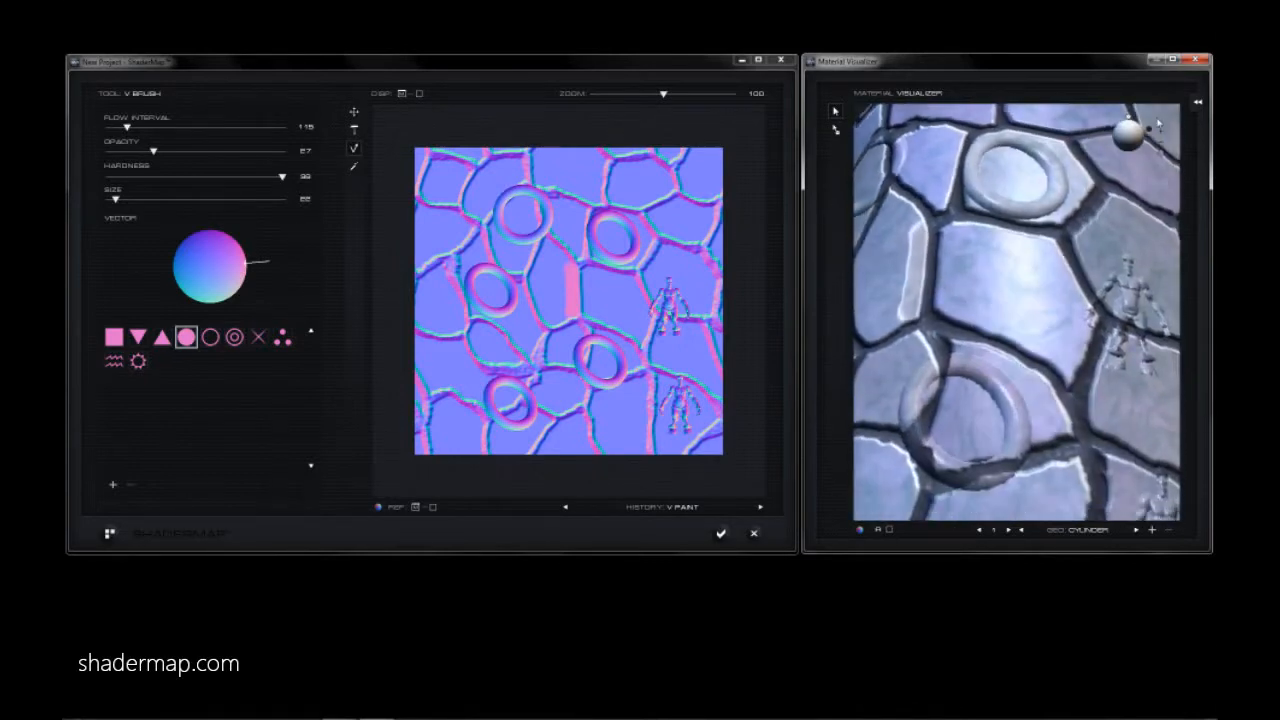
mouse_move(1128, 122)
mouse_down()
mouse_move(1157, 126)
mouse_move(1124, 139)
mouse_move(1135, 118)
mouse_up()
scroll(1047, 266, down, 5)
drag(902, 268, 1054, 370)
scroll(977, 141, down, 1)
click(712, 116)
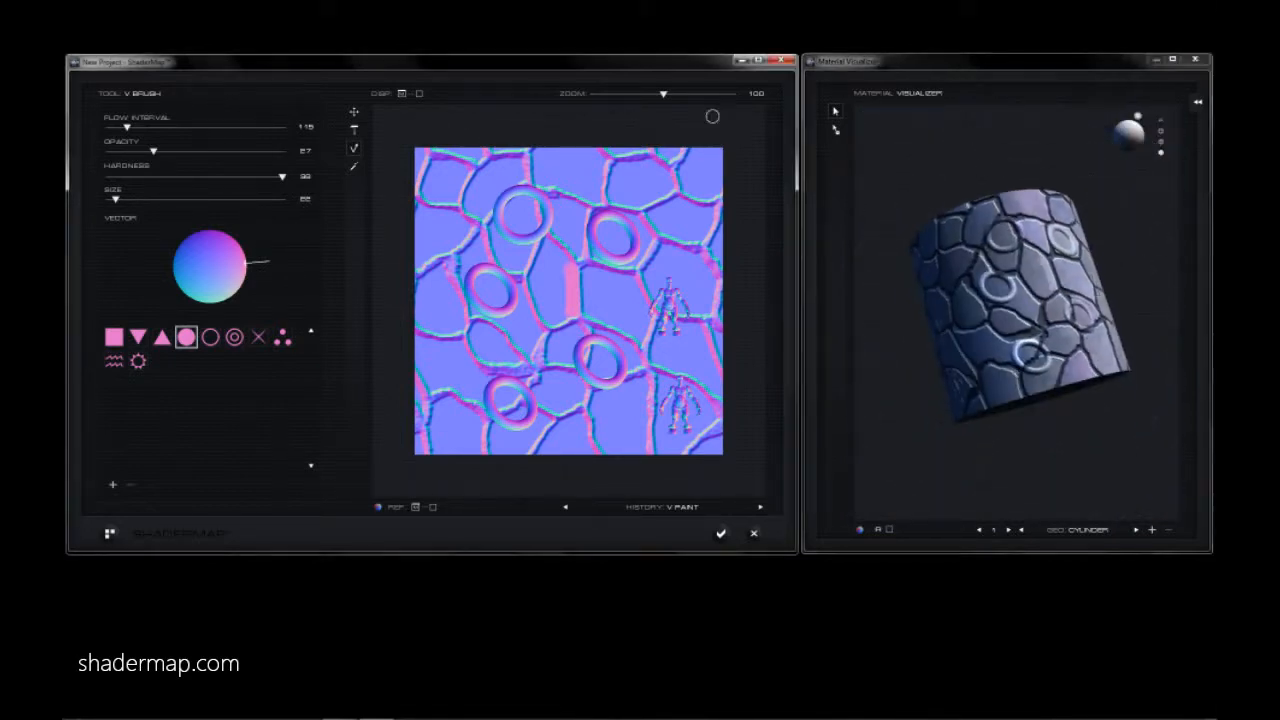
Accept the normal map edits and compare the locked normal map with the displacement map.
click(720, 533)
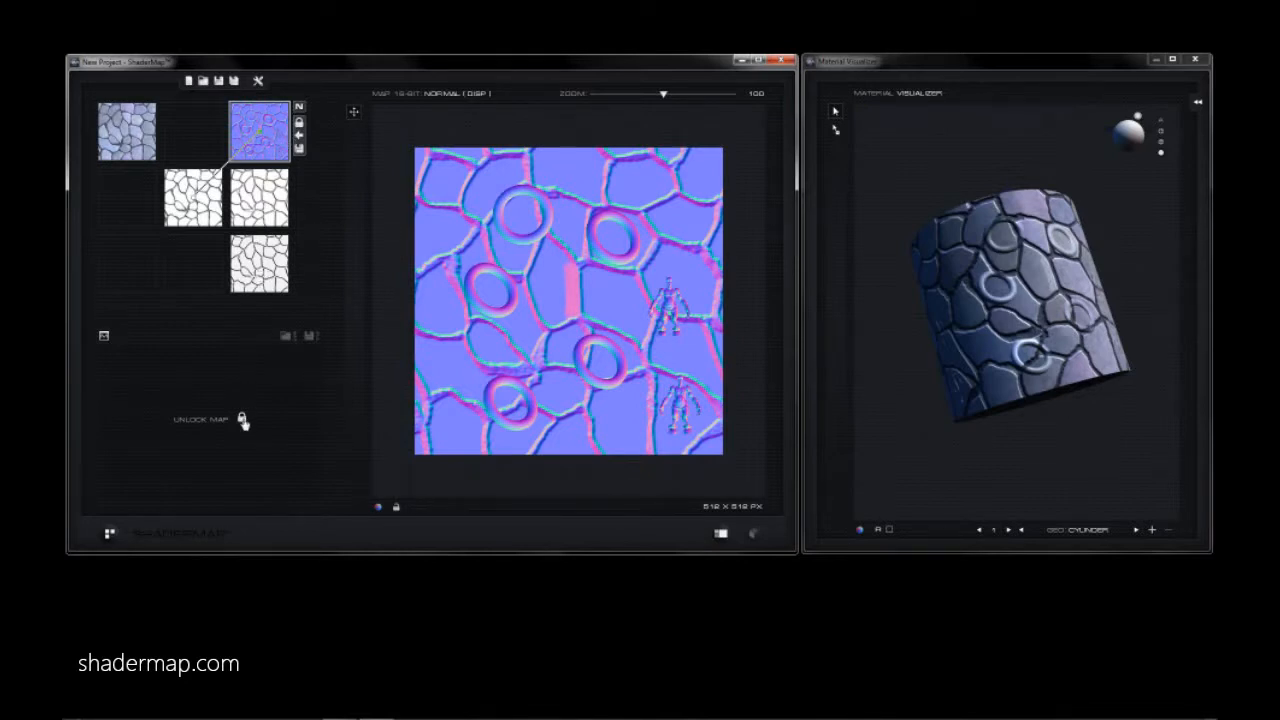
click(198, 218)
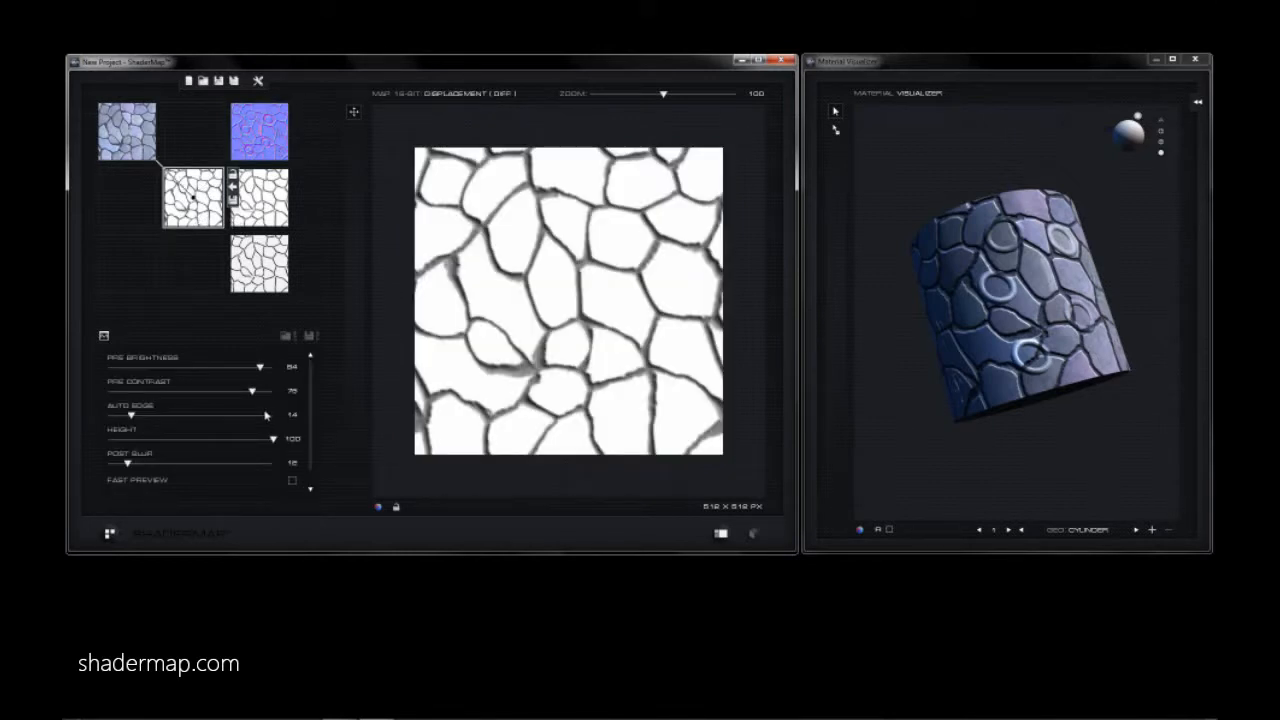
click(282, 148)
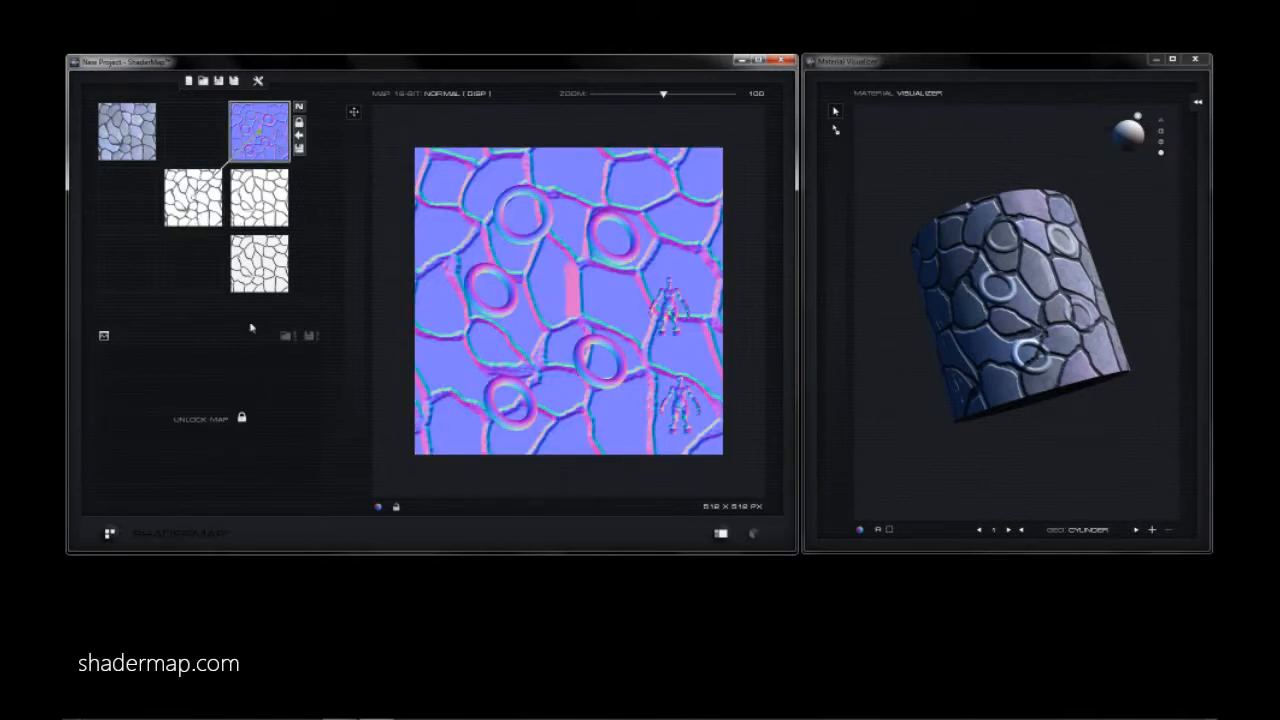
Set the displacement map's Auto Edge to 43 and check the locked normal map.
click(205, 212)
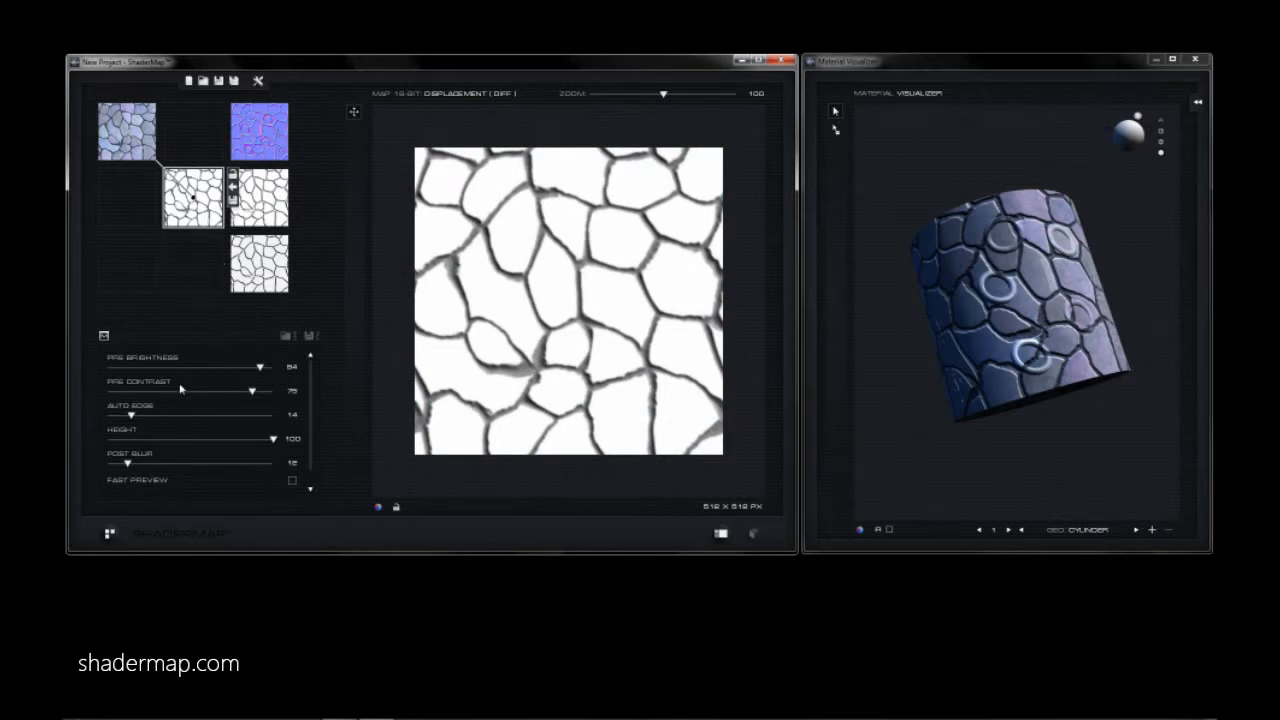
drag(132, 416, 178, 421)
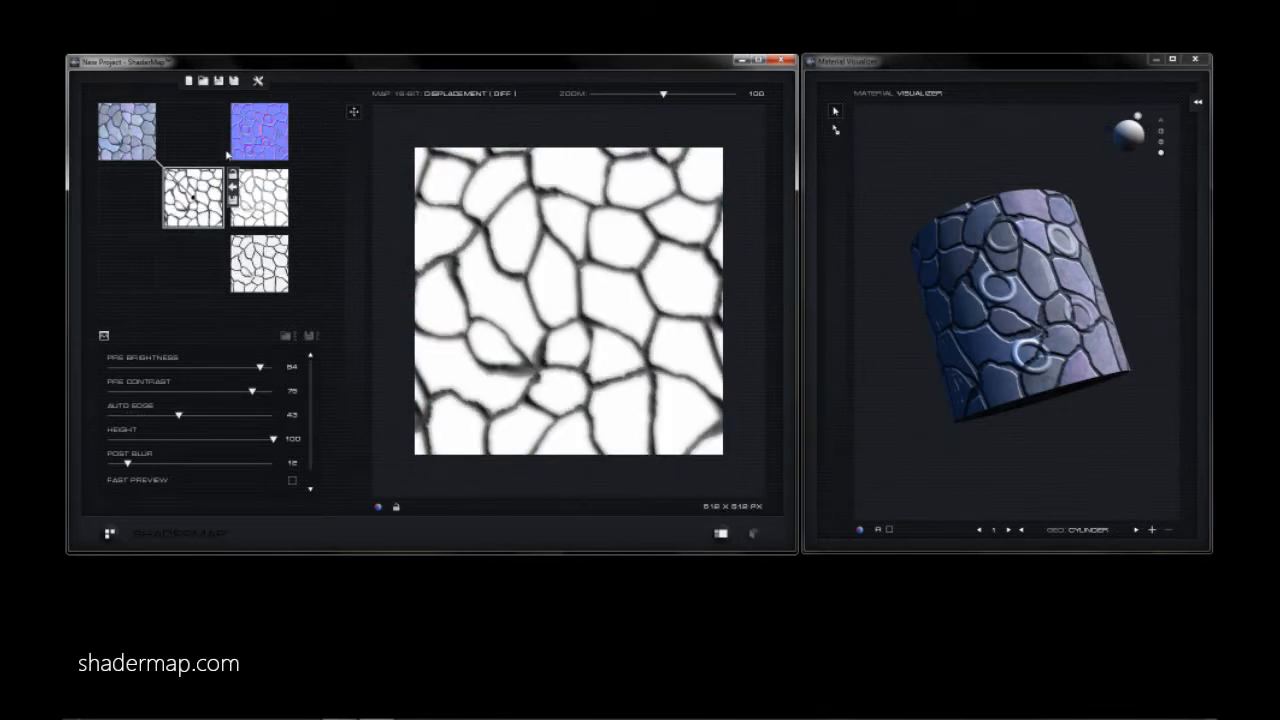
click(240, 155)
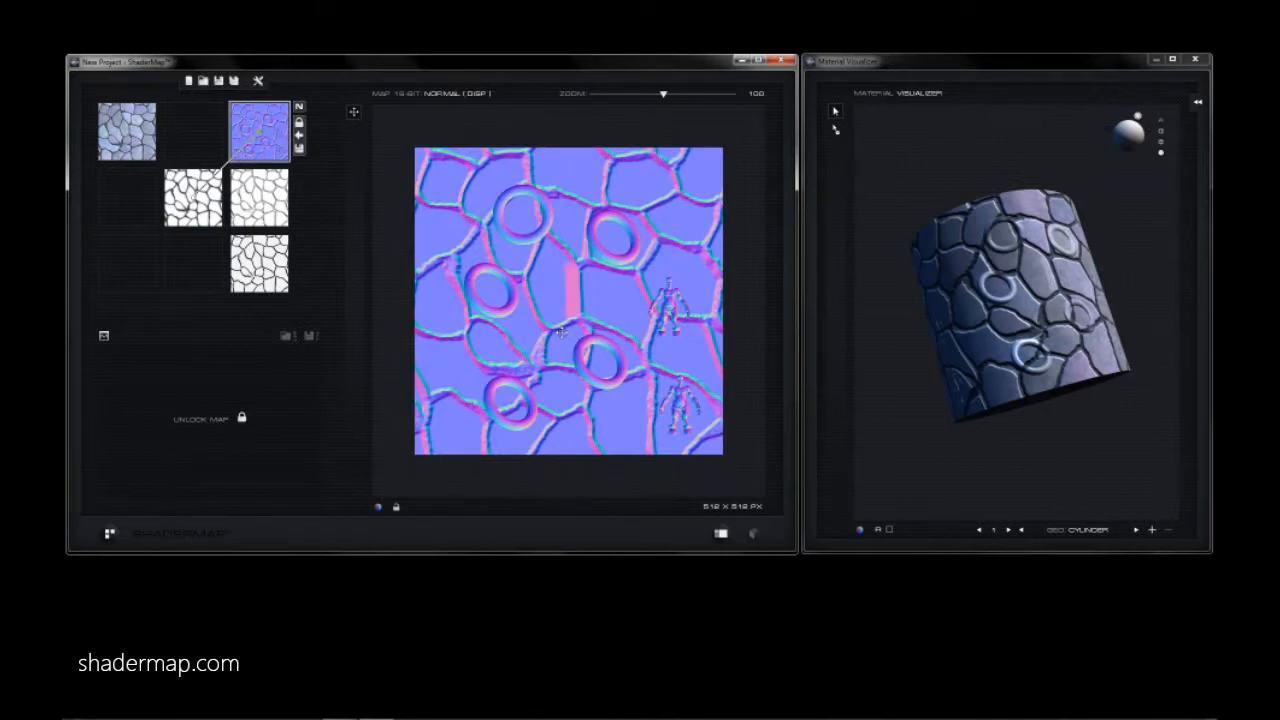
Review the displacement, locked normal, AO and specular maps one after another along with their per-map actions.
click(203, 207)
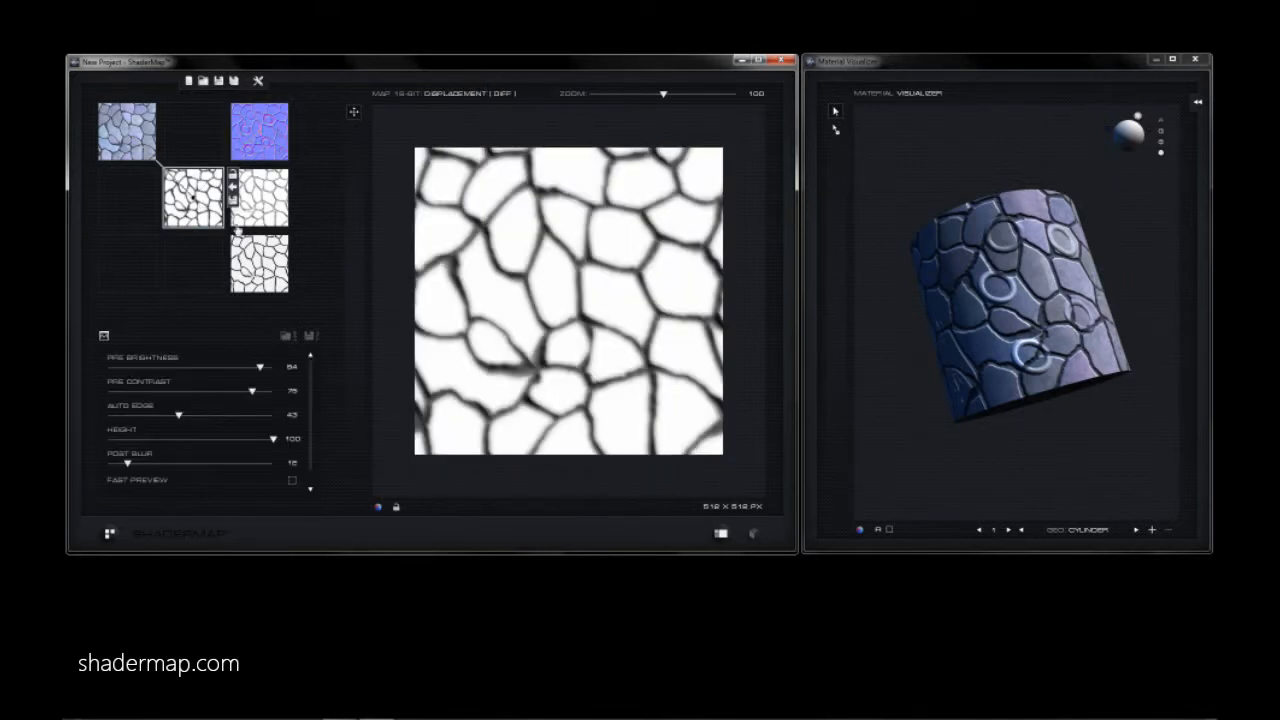
click(272, 150)
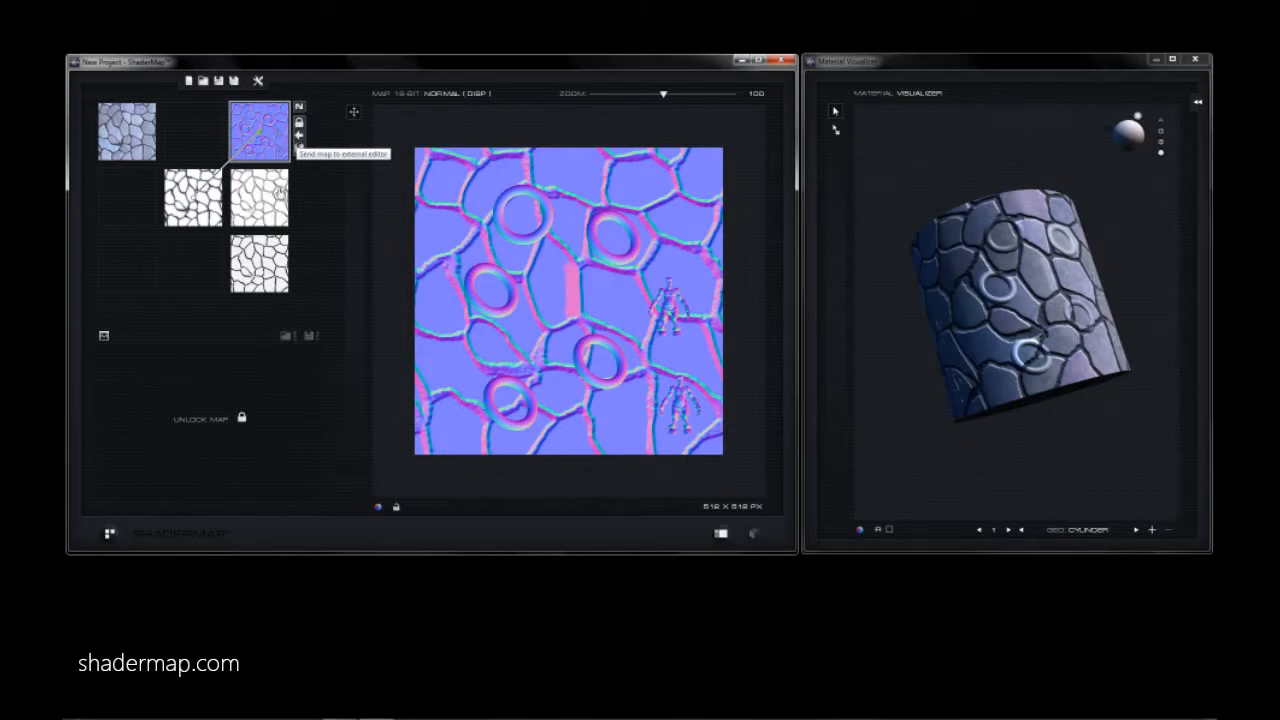
click(280, 197)
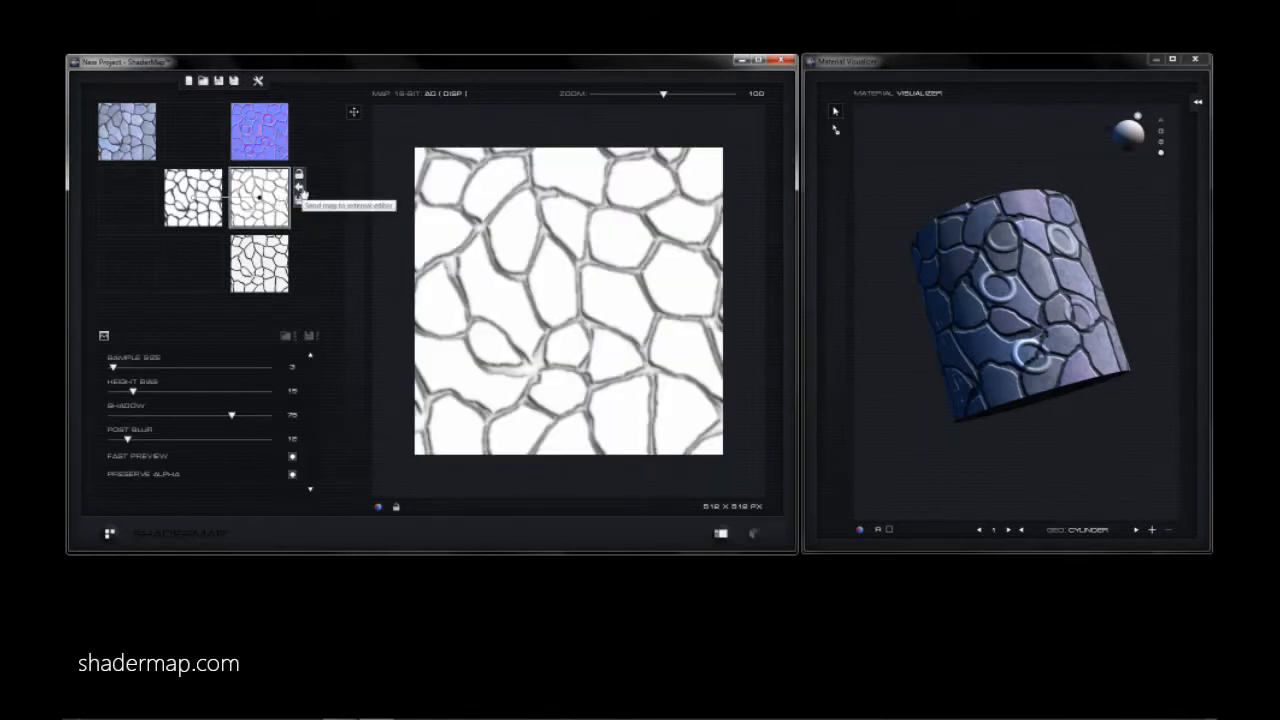
click(282, 270)
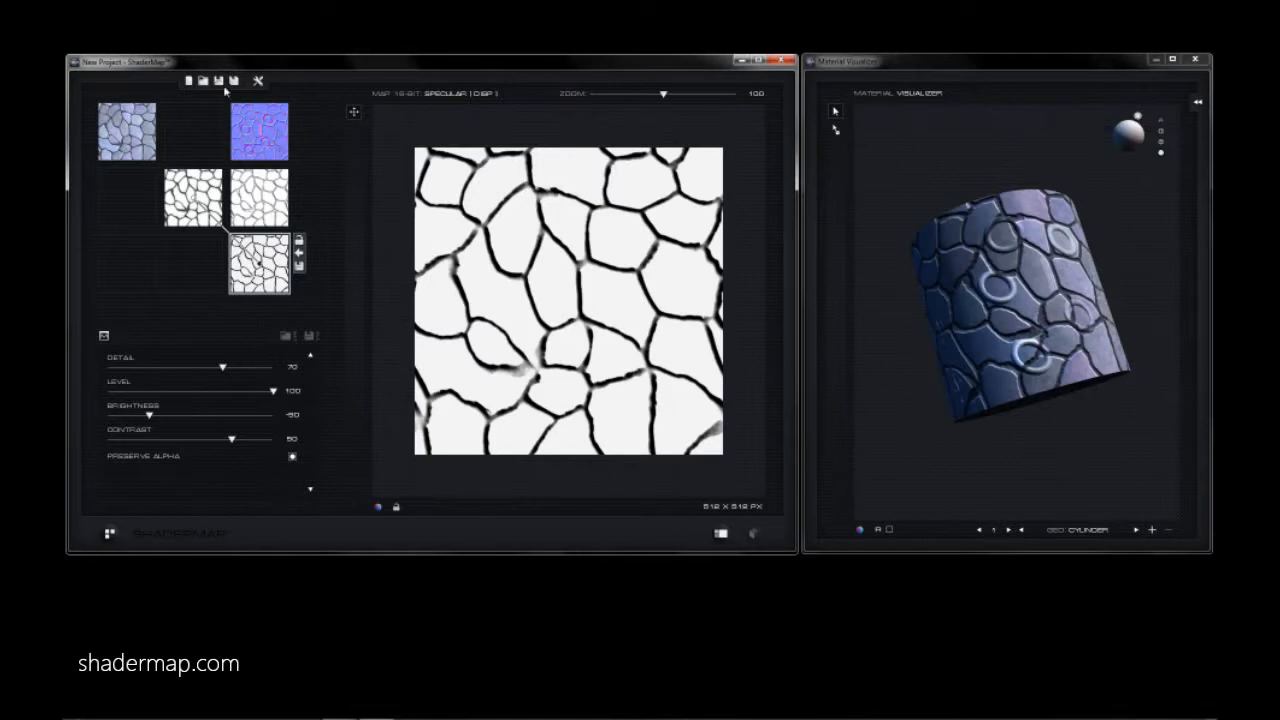
Examine which external editors can be assigned per map type in the options, and leave the settings without changes.
click(259, 82)
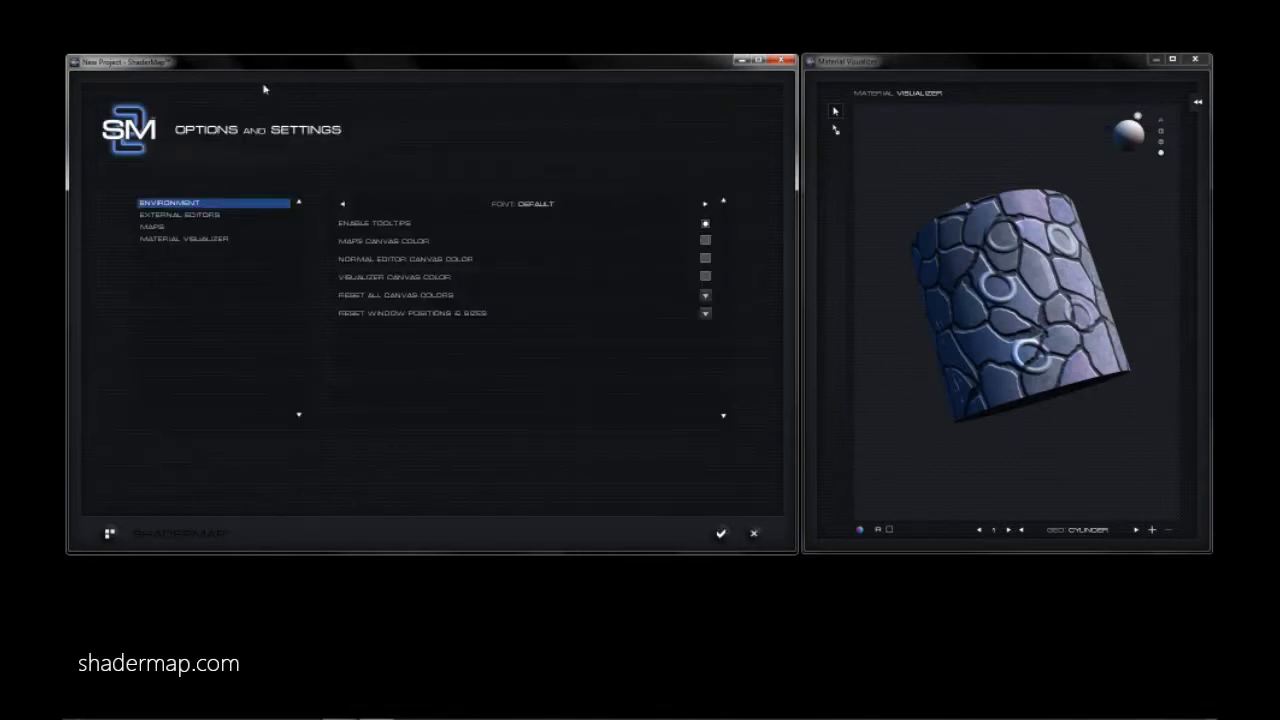
click(206, 215)
scroll(429, 286, down, 2)
scroll(405, 300, up, 2)
scroll(418, 331, down, 2)
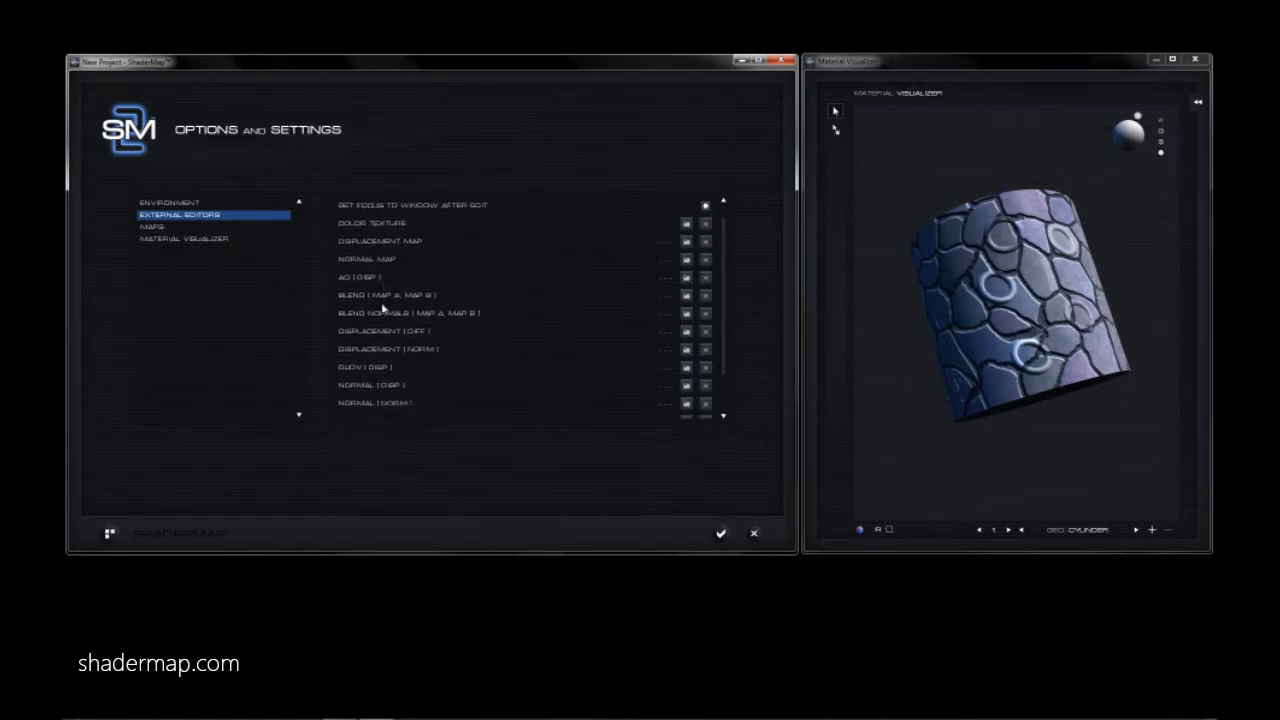
click(754, 533)
Compare the locked normal map, the displacement map and the source color texture, checking how they are connected.
click(244, 138)
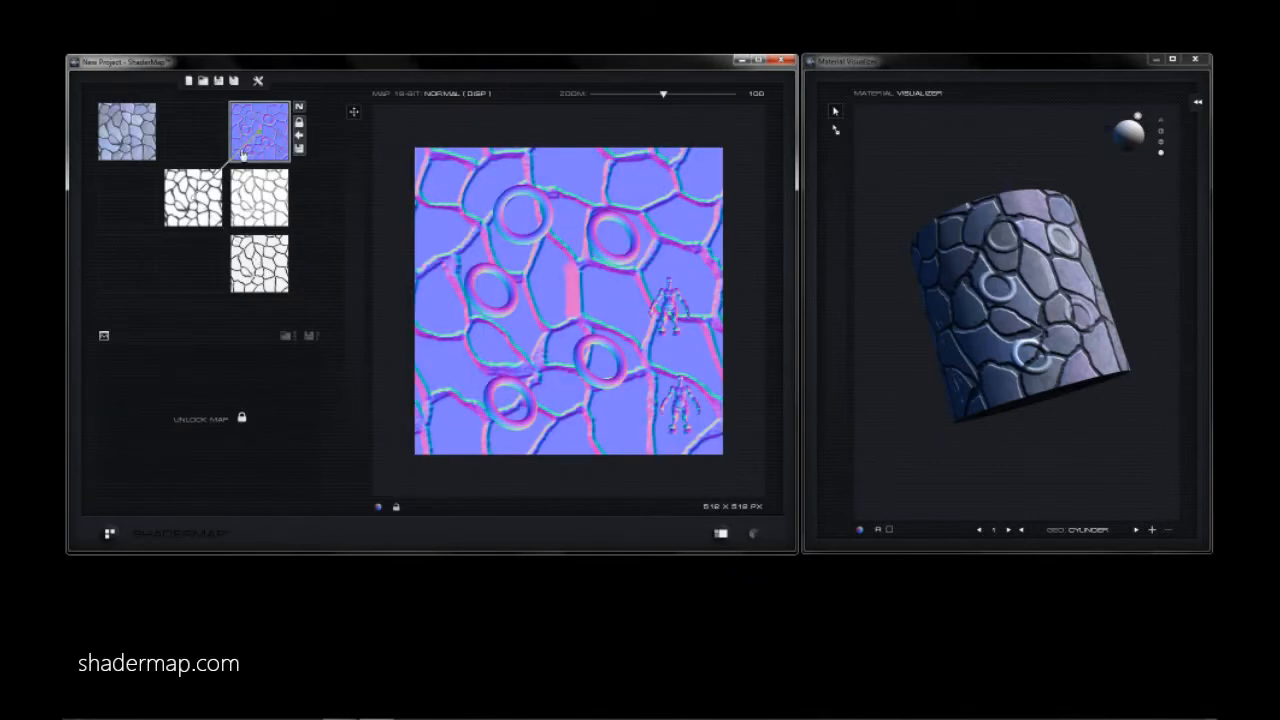
click(193, 218)
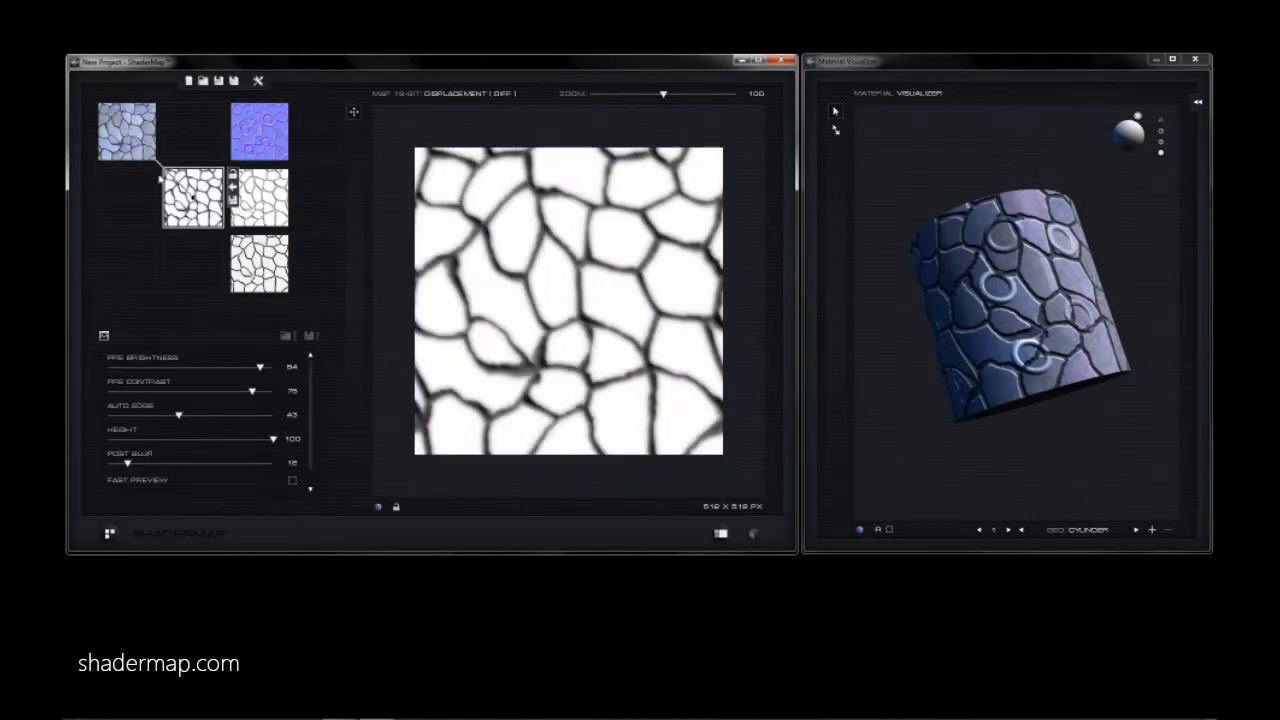
click(134, 152)
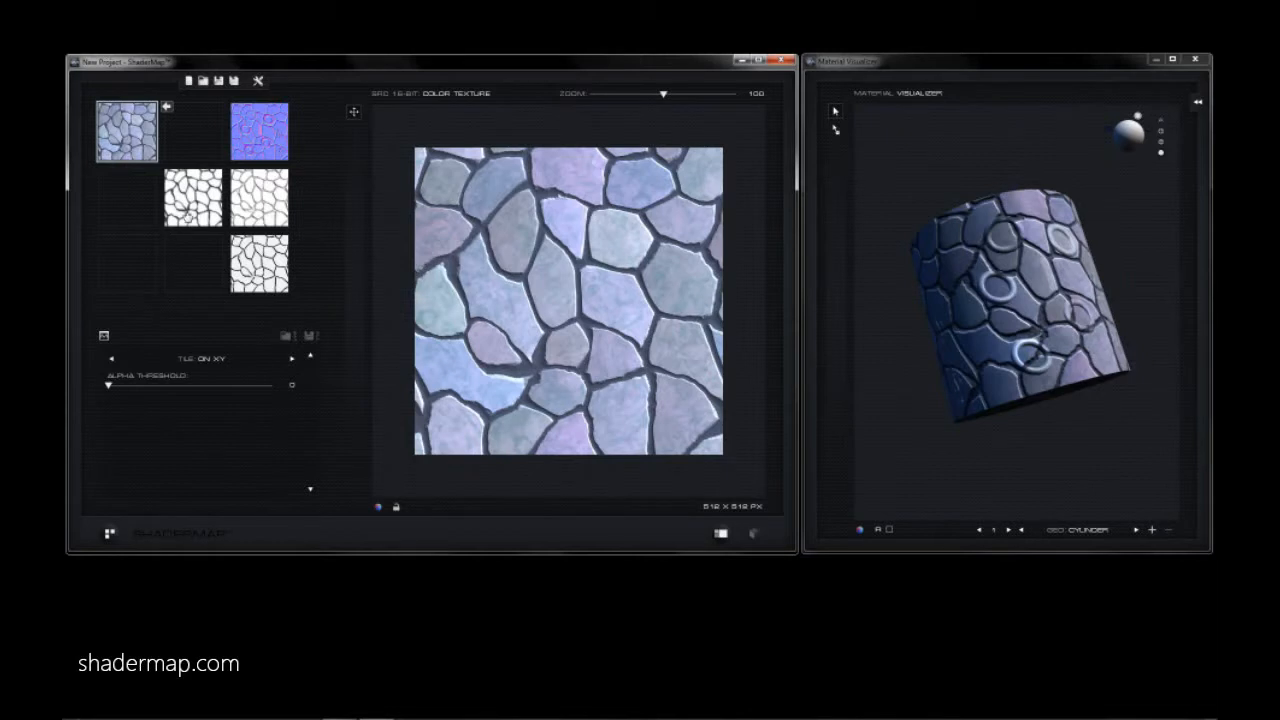
click(192, 196)
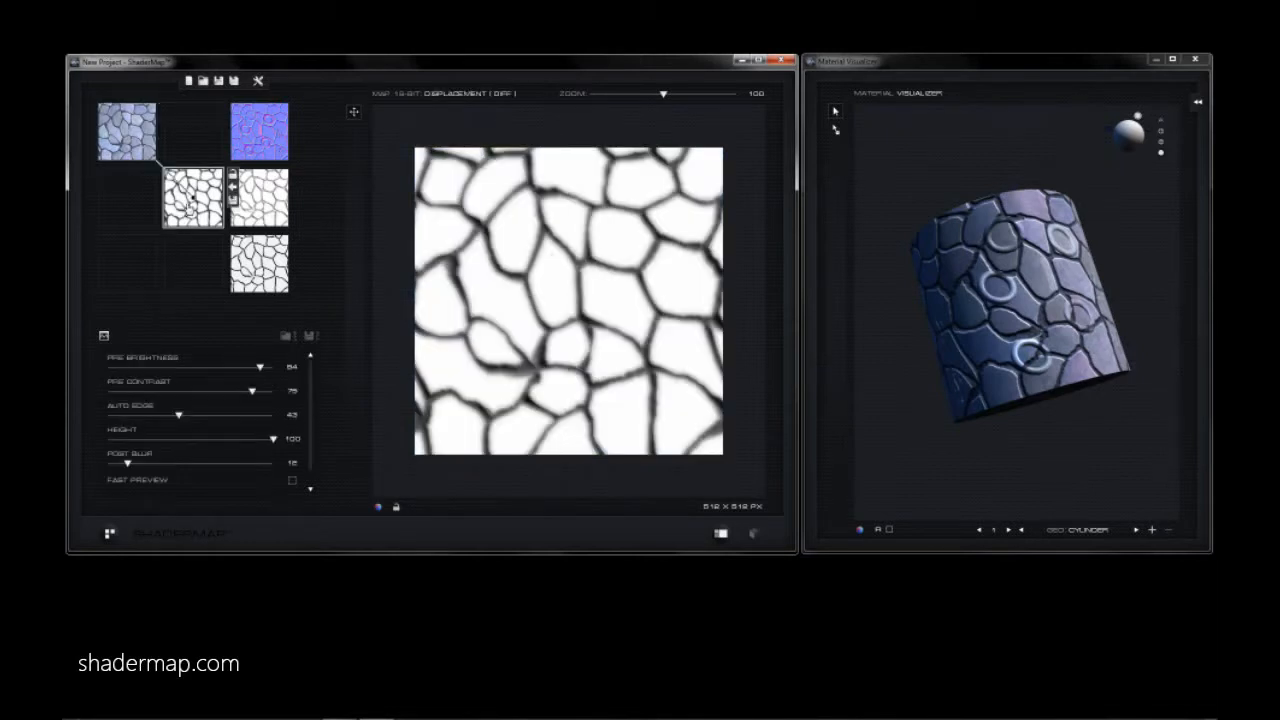
Add a Blend (Map A, Map B) map to the project grid and place it in the first column below the color texture.
click(104, 338)
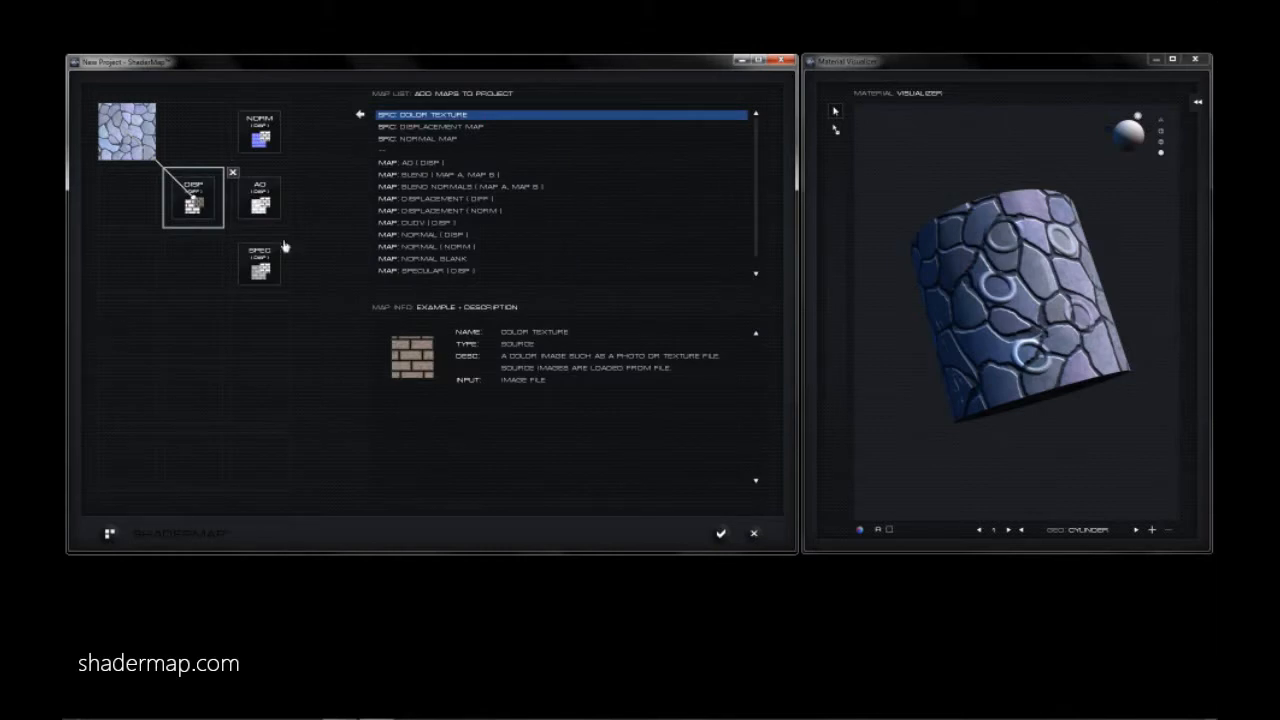
drag(258, 287, 270, 256)
click(435, 188)
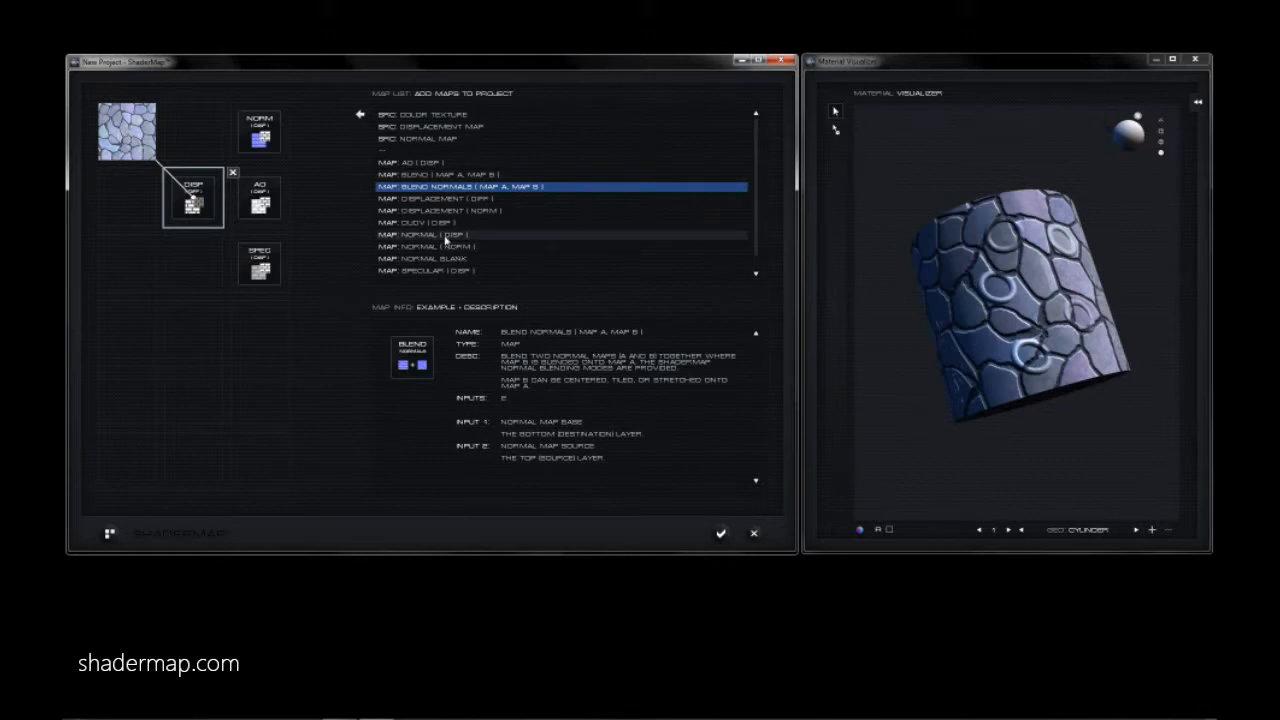
click(438, 177)
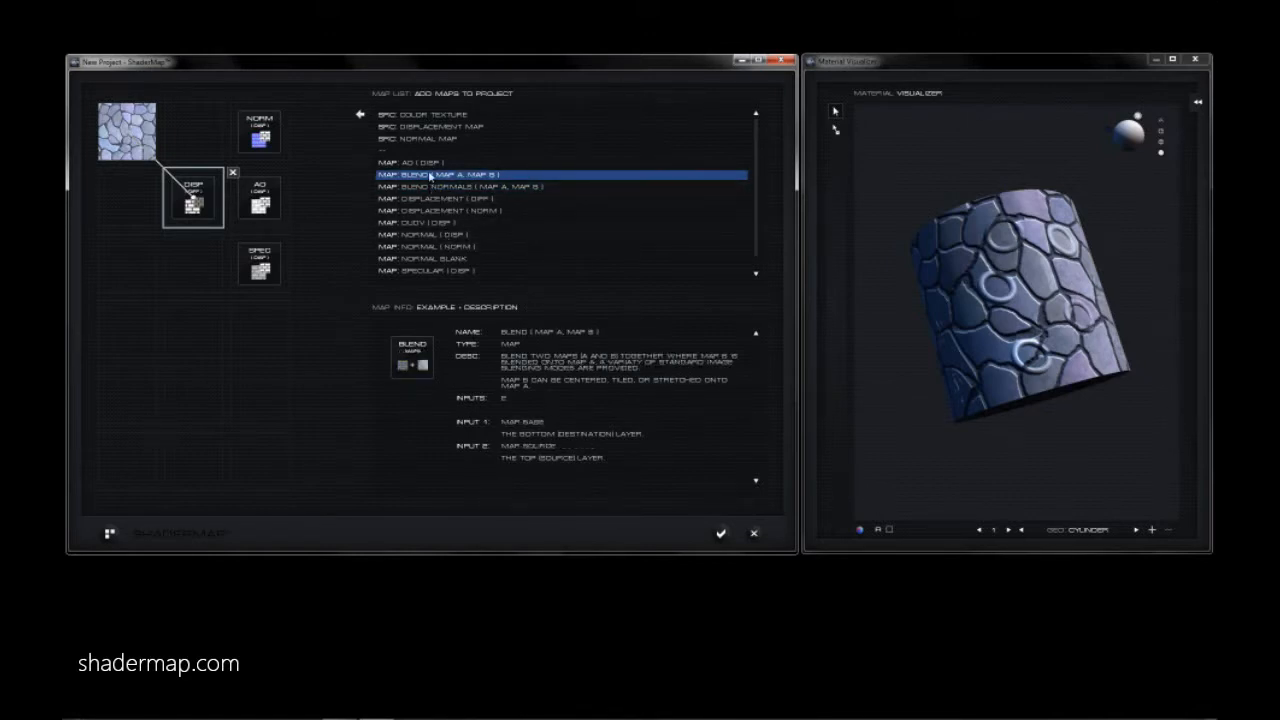
click(360, 114)
drag(197, 137, 137, 346)
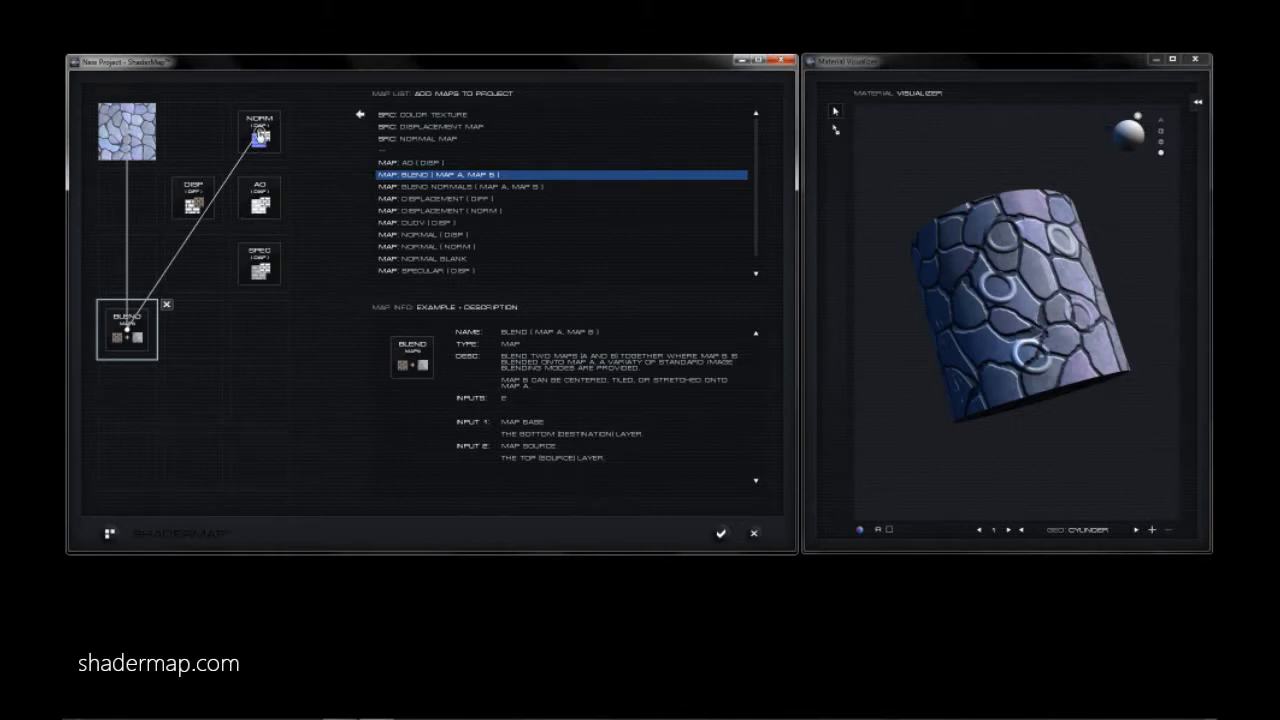
Rewire the blend map's inputs to the displacement map and the AO map, and accept the project layout.
drag(259, 135, 259, 201)
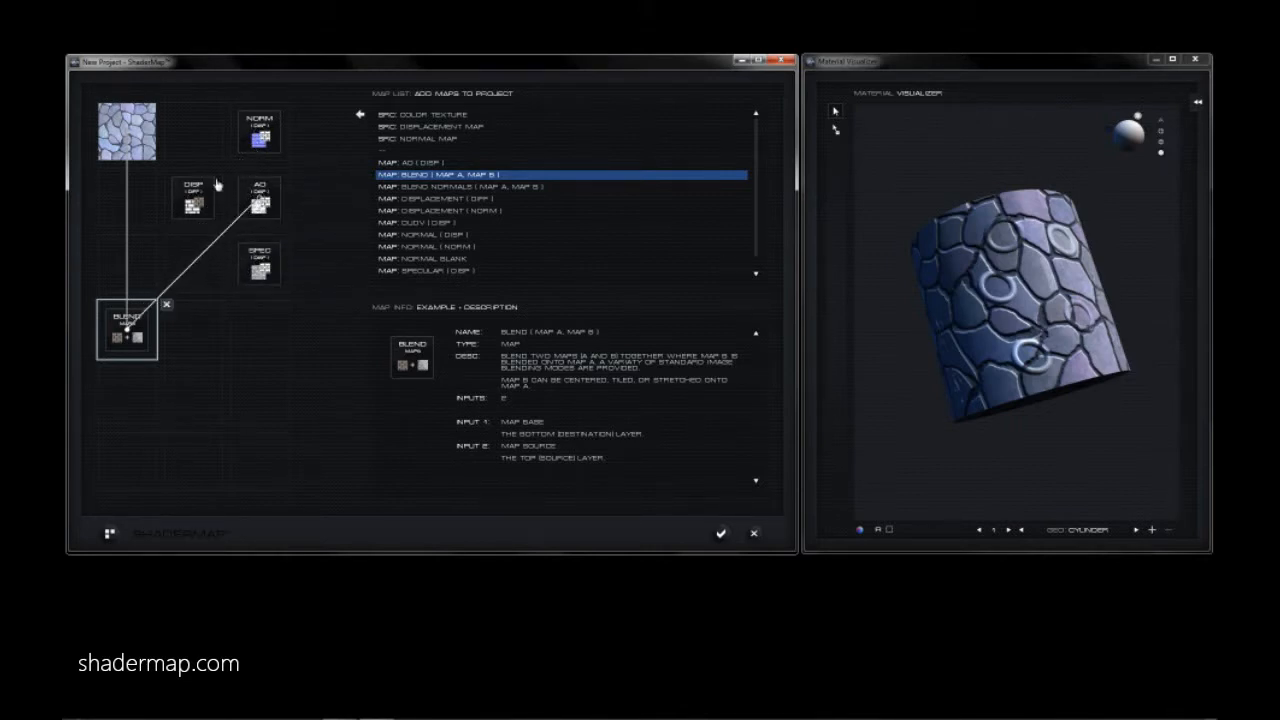
drag(129, 138, 193, 205)
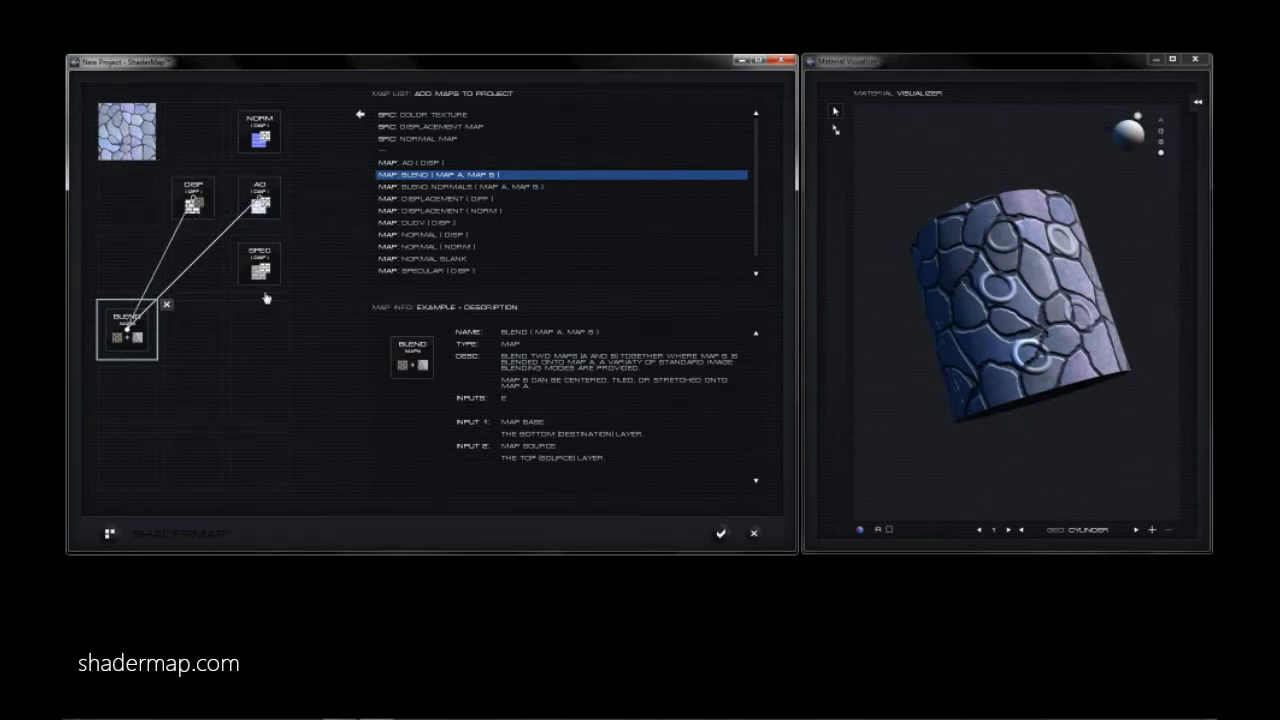
click(720, 533)
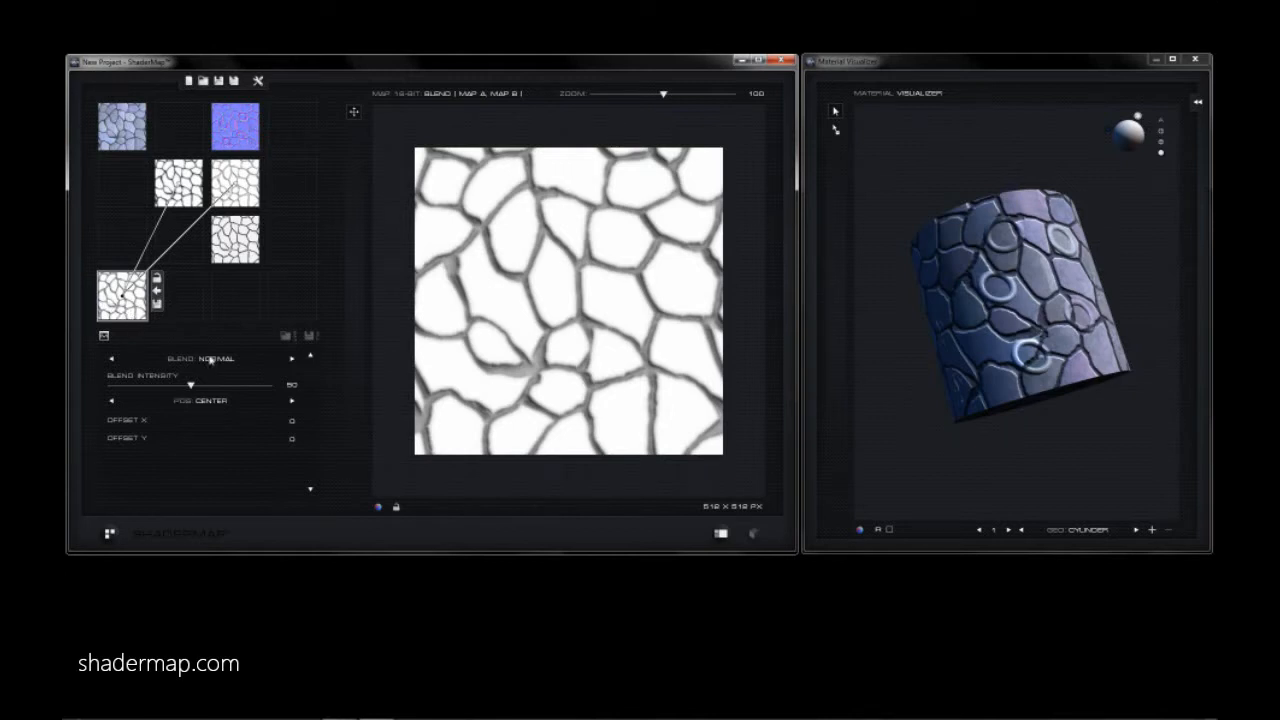
Set the blend map's mode to Hard Light and its blend intensity to 76.
click(210, 363)
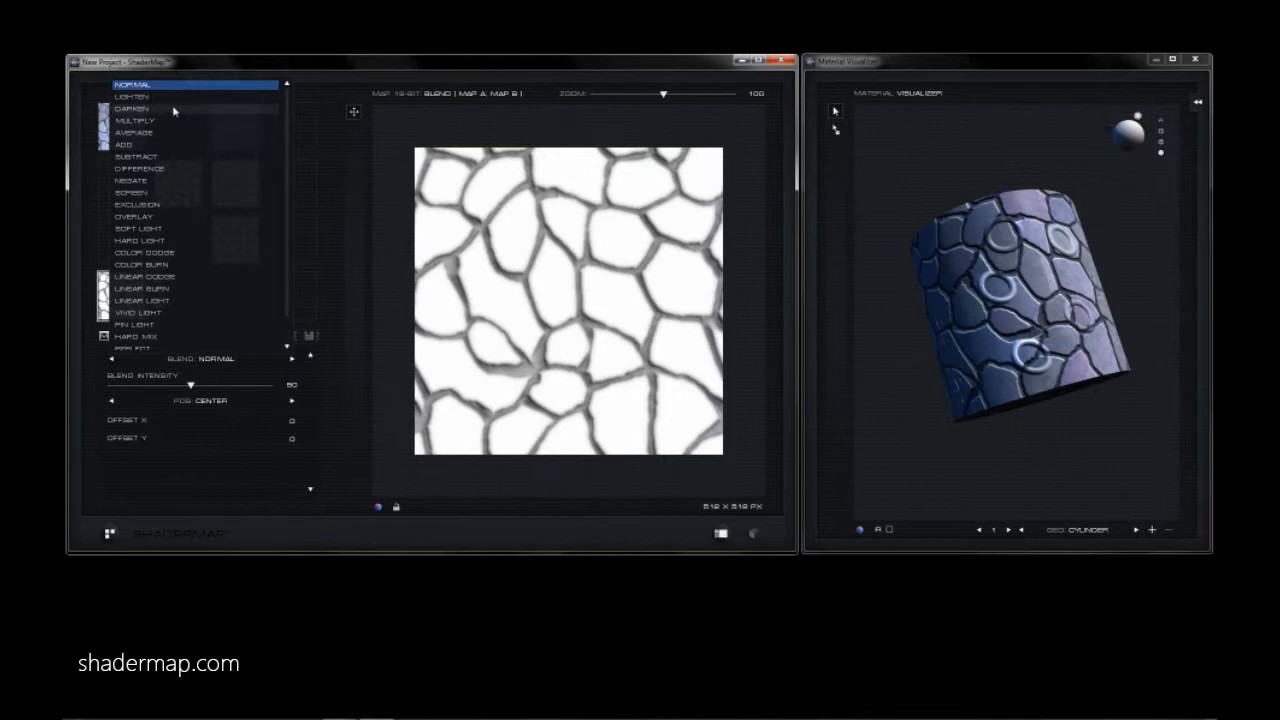
scroll(196, 263, down, 1)
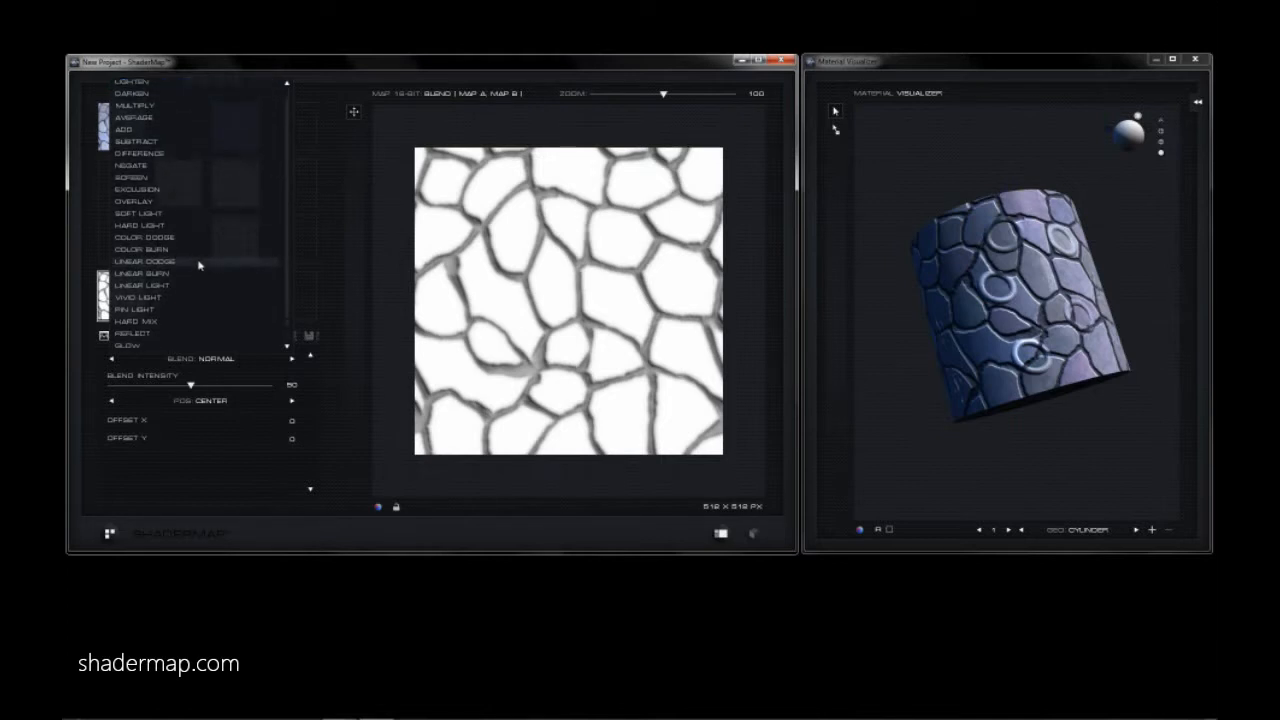
scroll(192, 257, up, 1)
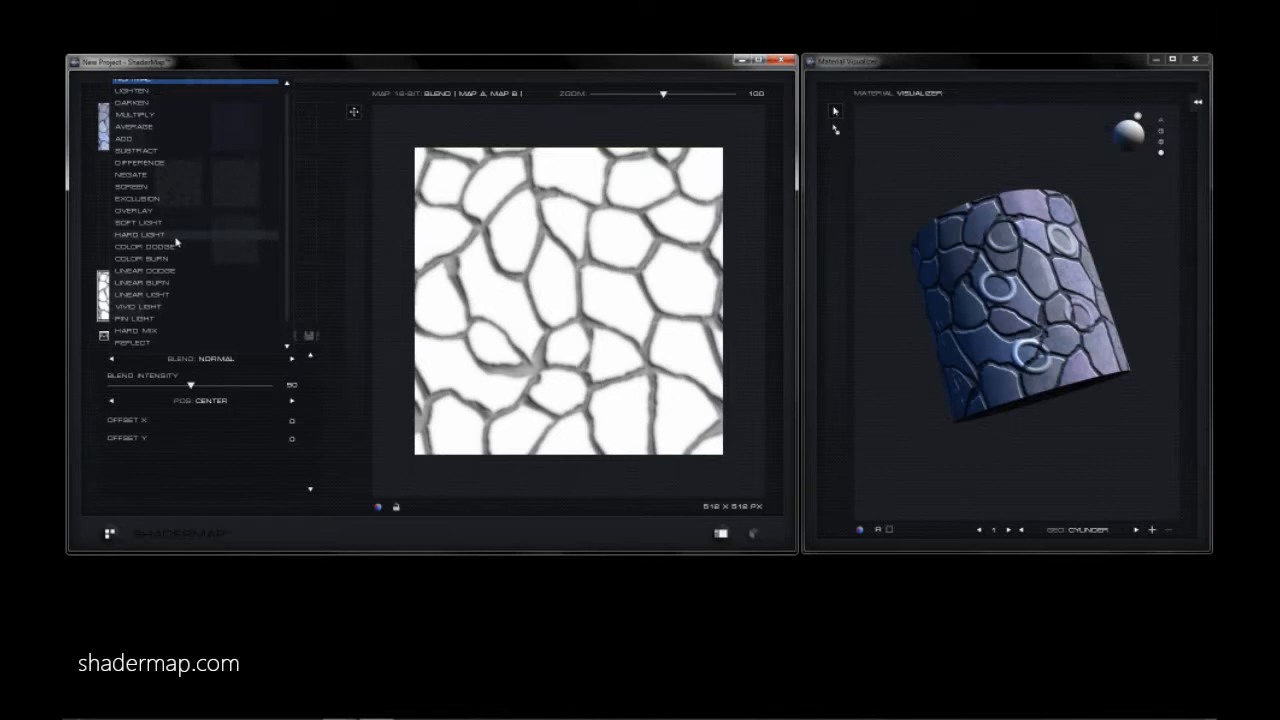
click(145, 234)
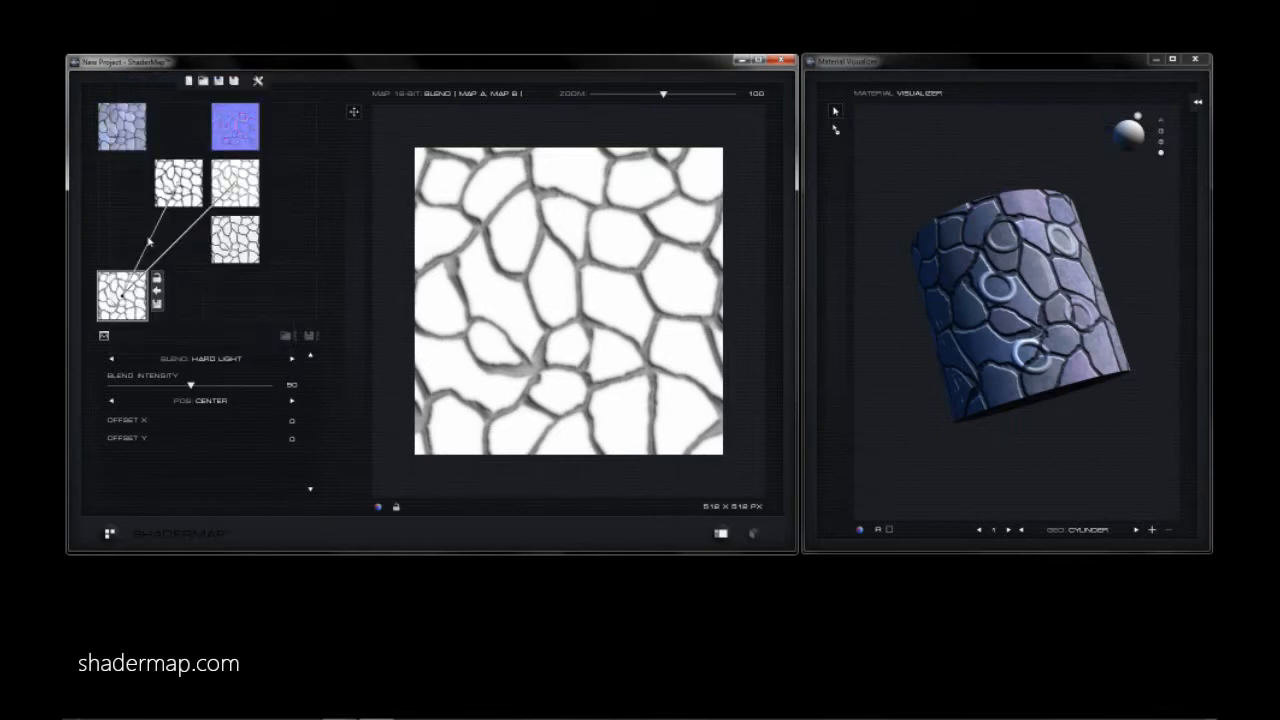
drag(181, 383, 232, 386)
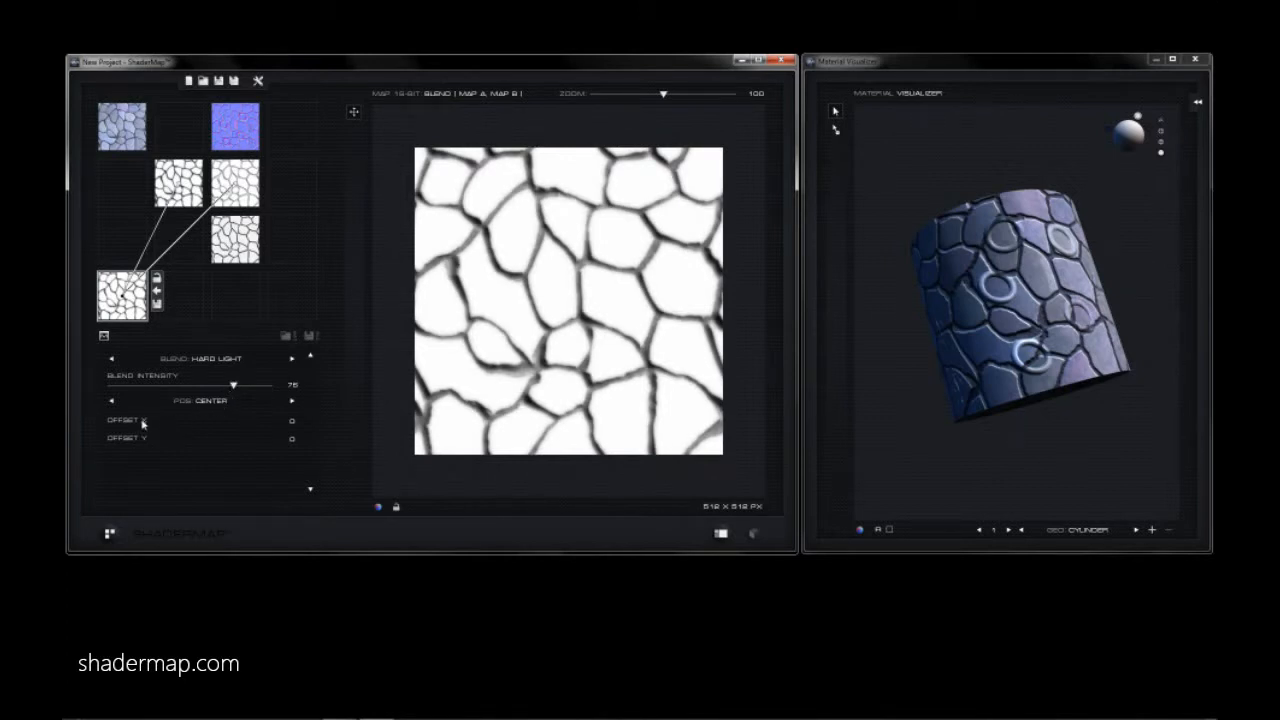
Offset the blend's top layer by 50 in both X and Y and set its position mode to Tile.
click(205, 402)
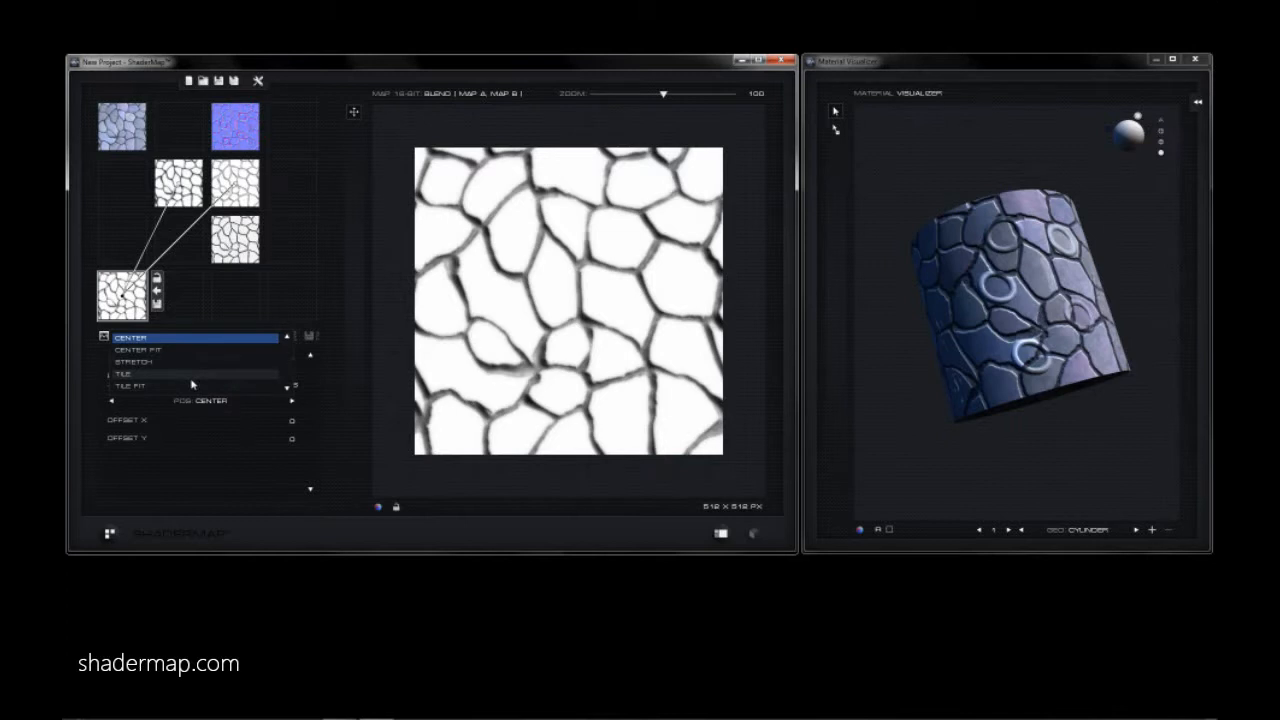
click(191, 443)
click(293, 423)
double_click(295, 425)
text(50)
key(Return)
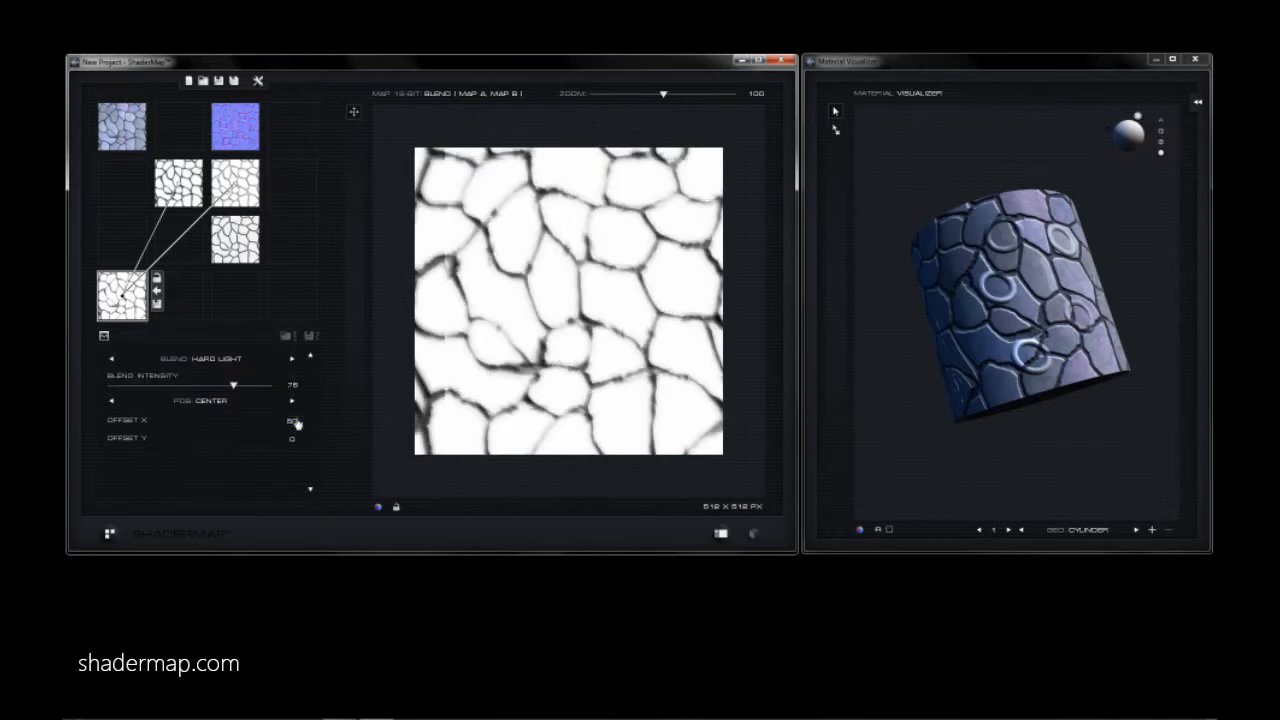
double_click(294, 441)
text(50)
key(Return)
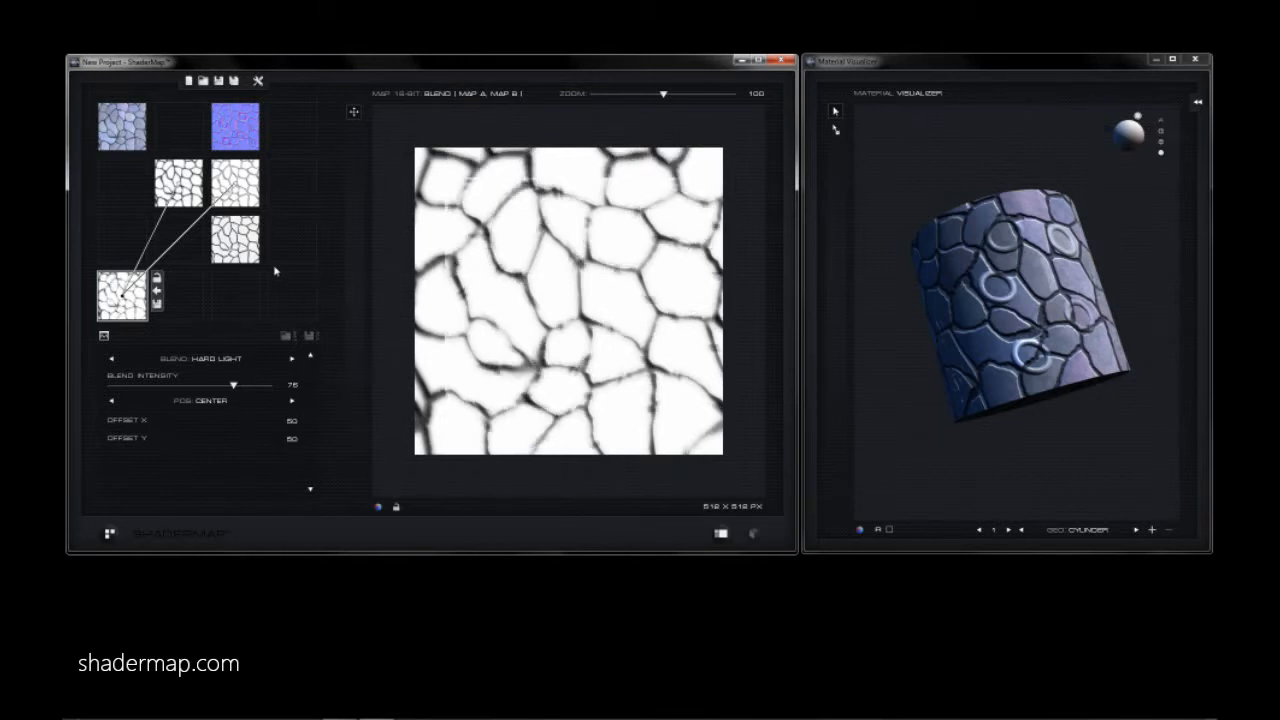
click(218, 402)
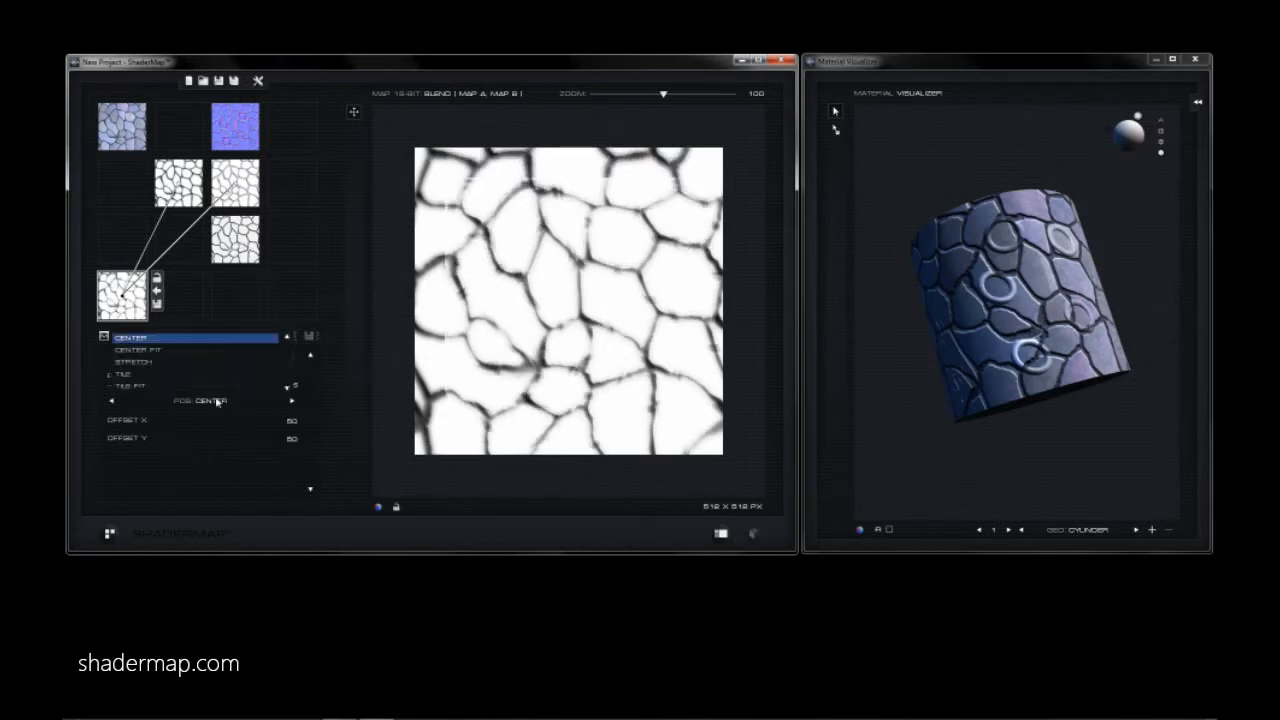
click(180, 374)
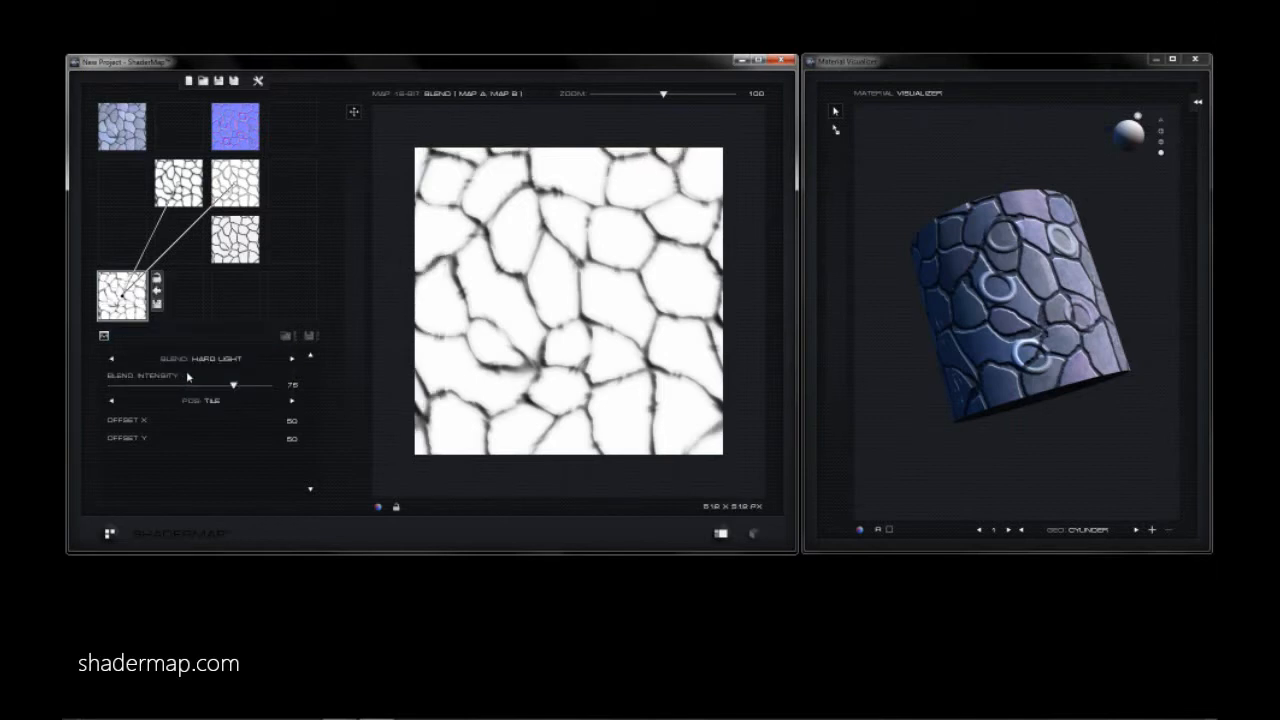
Check the locked normal map against the AO and specular maps.
click(241, 122)
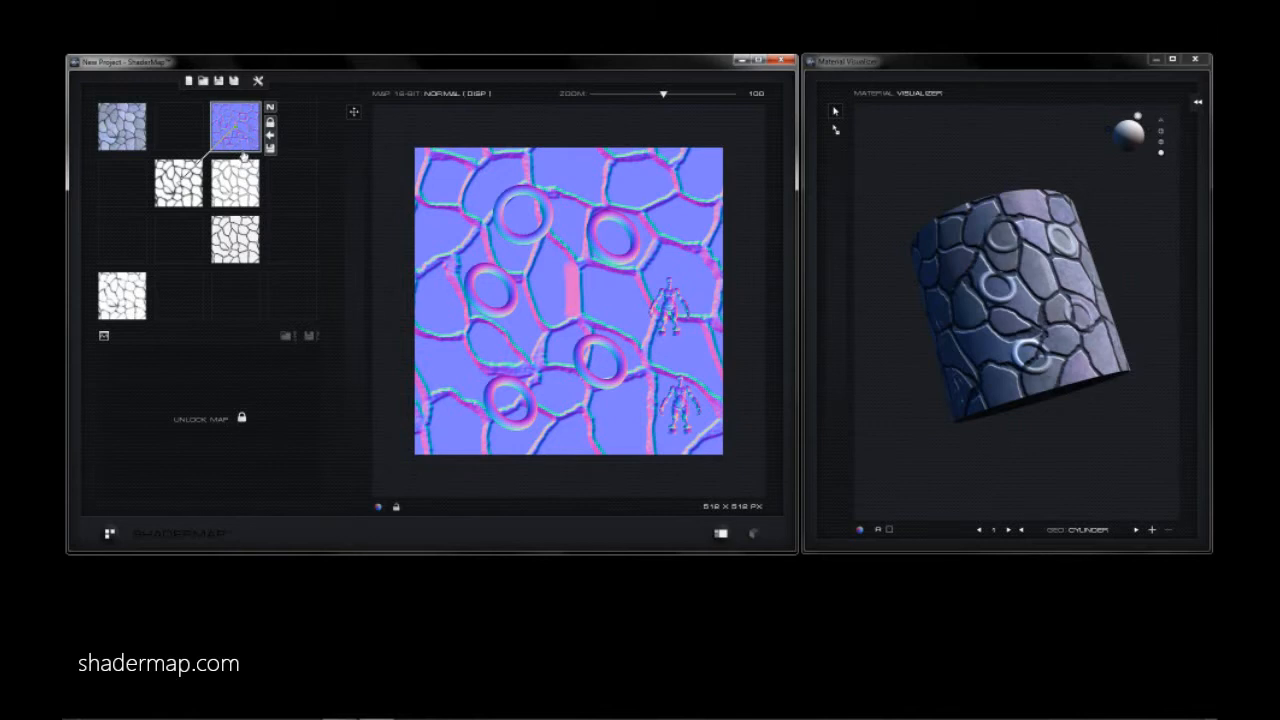
click(237, 190)
click(245, 229)
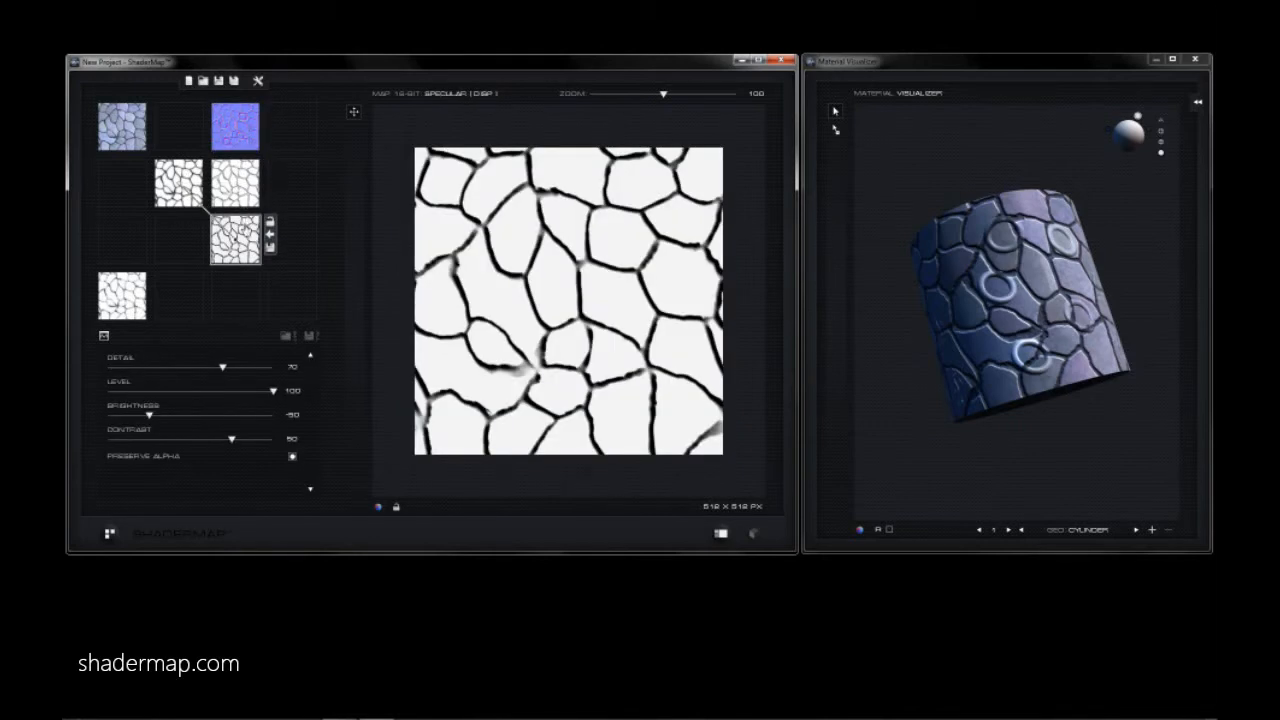
click(241, 135)
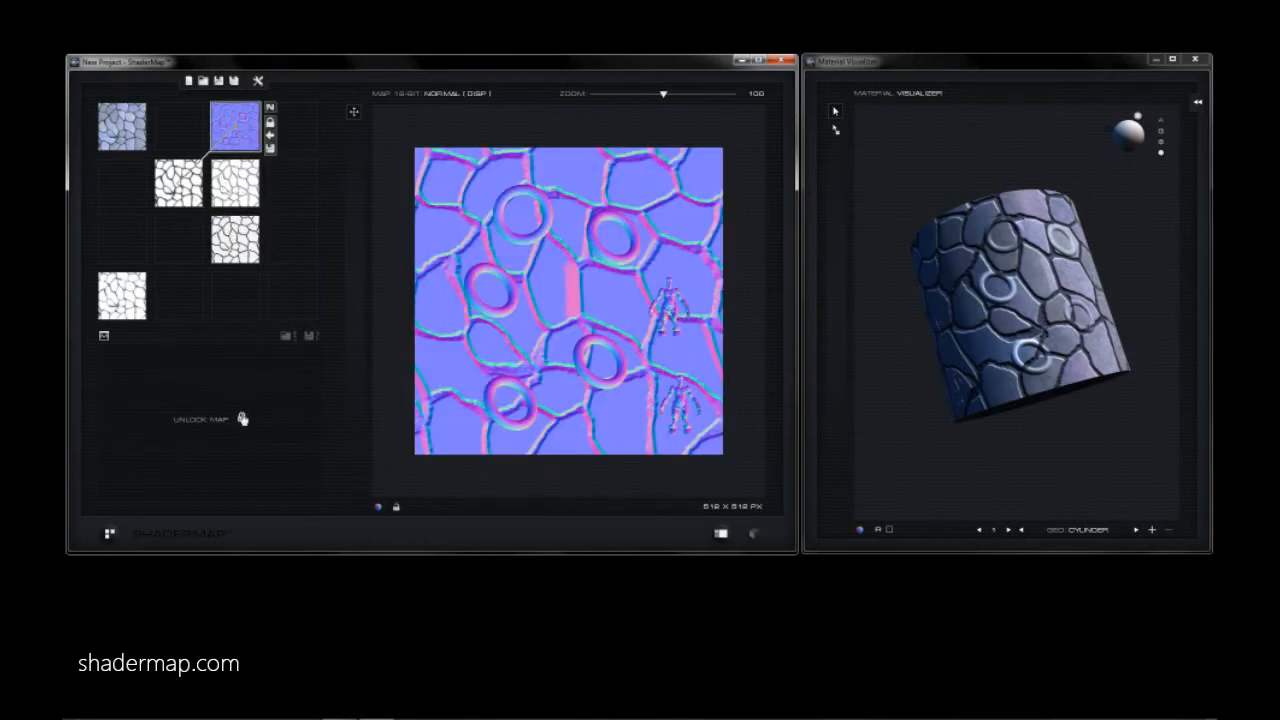
click(241, 190)
click(242, 240)
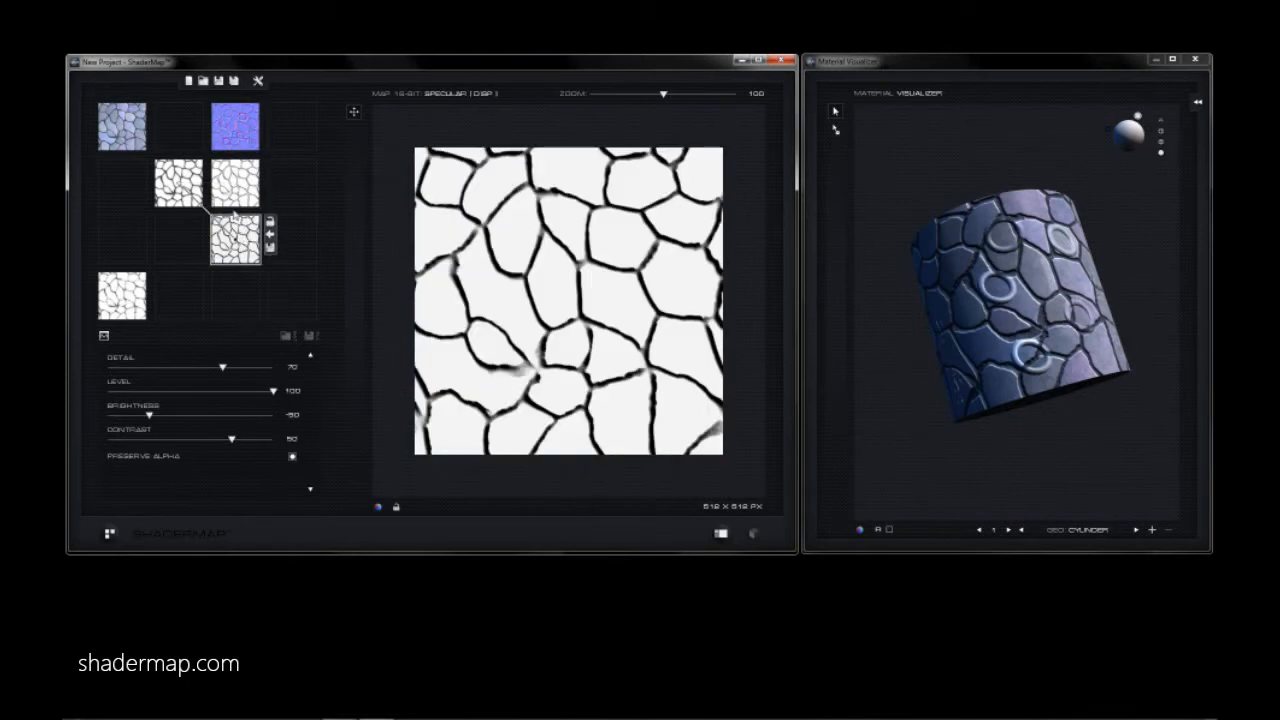
Unlock the normal map, switch its input from the displacement map to the blend map, and view the blend map.
click(233, 133)
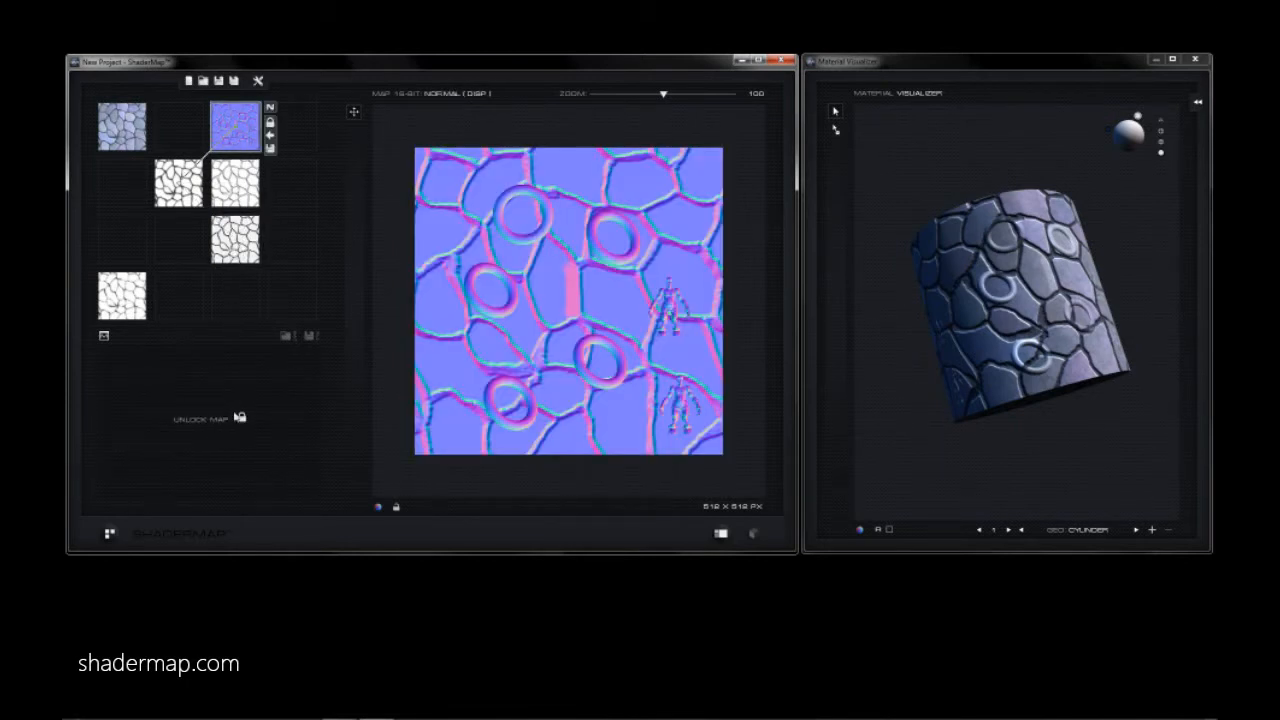
click(241, 421)
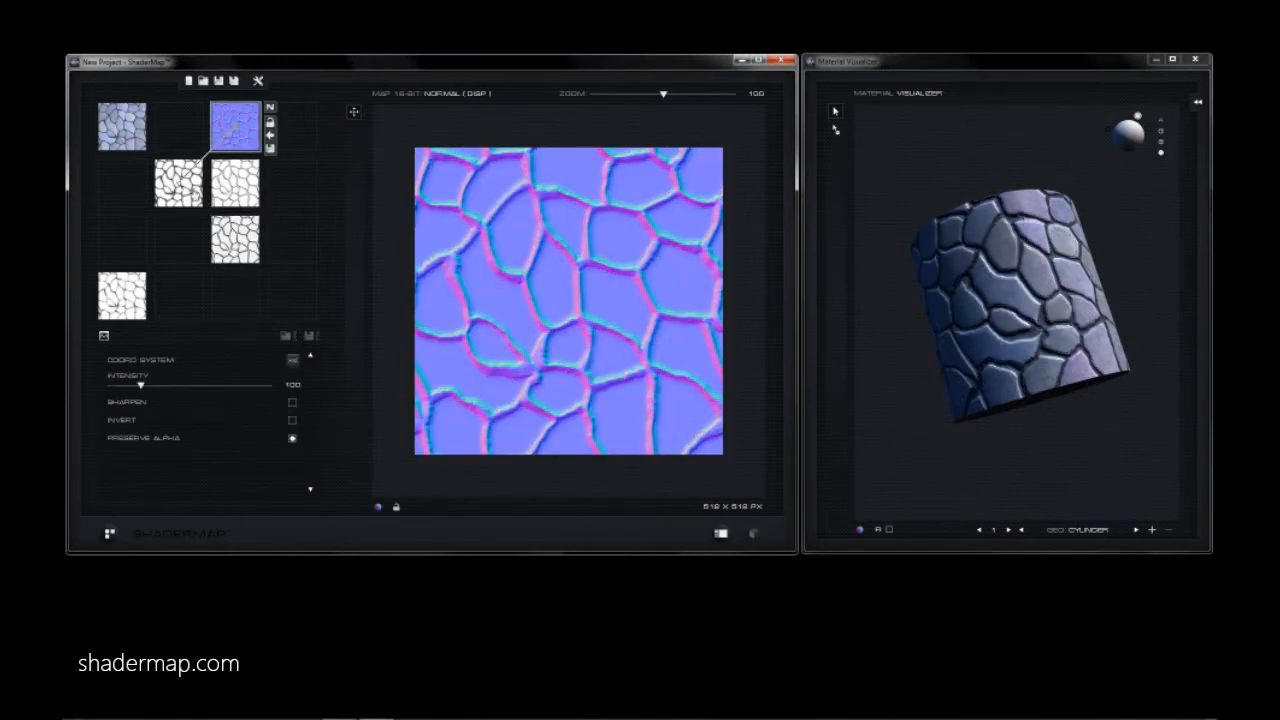
drag(183, 190, 125, 300)
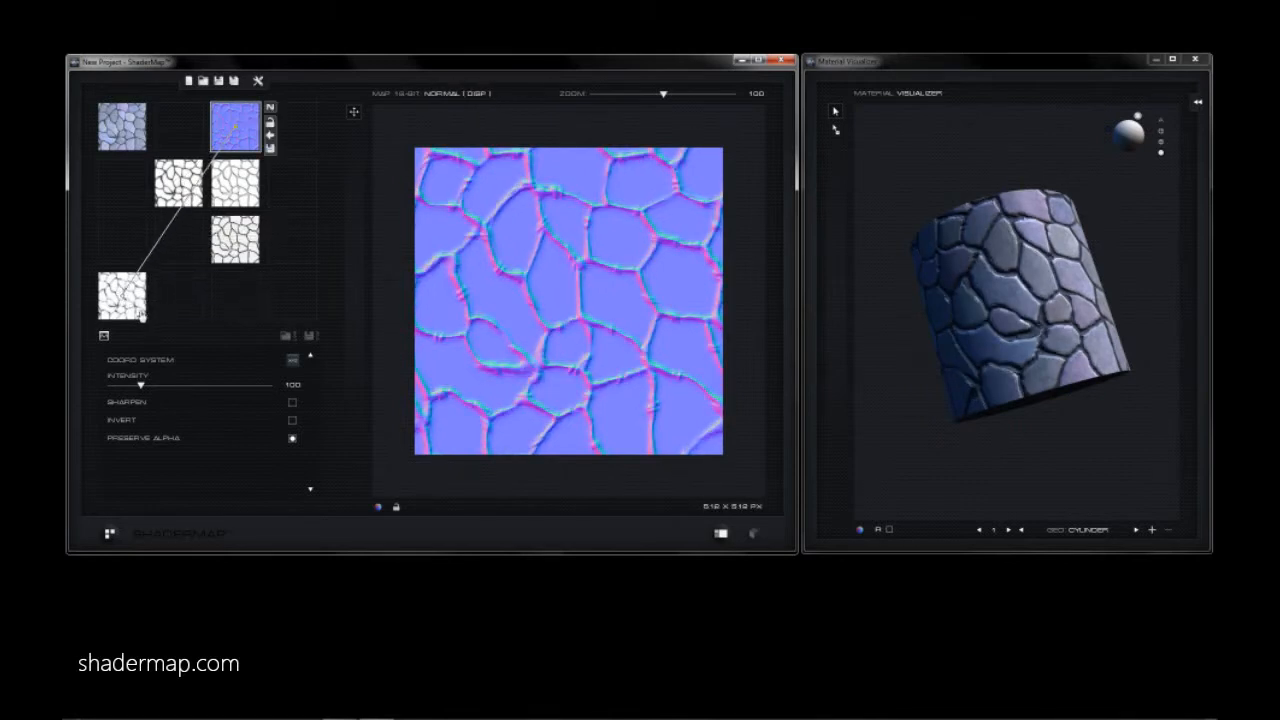
click(140, 312)
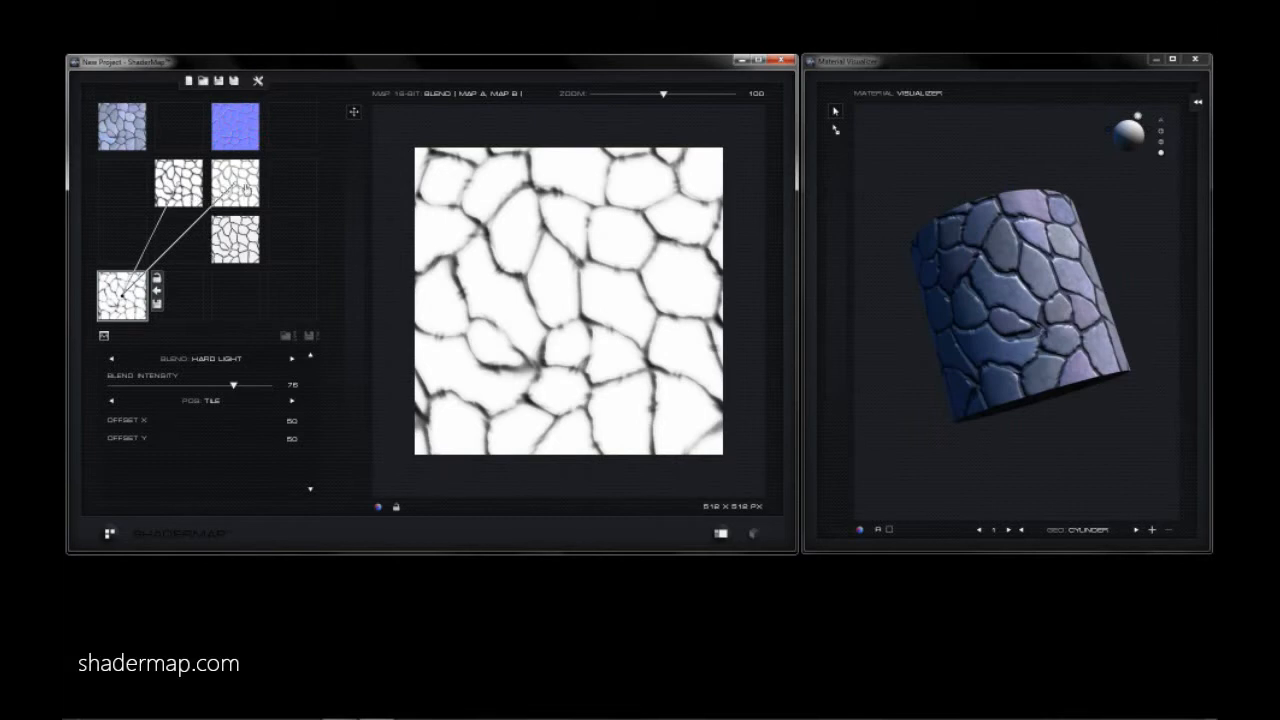
View the normal map, then rotate and zoom the cylinder preview to inspect the stone surface up close.
click(235, 126)
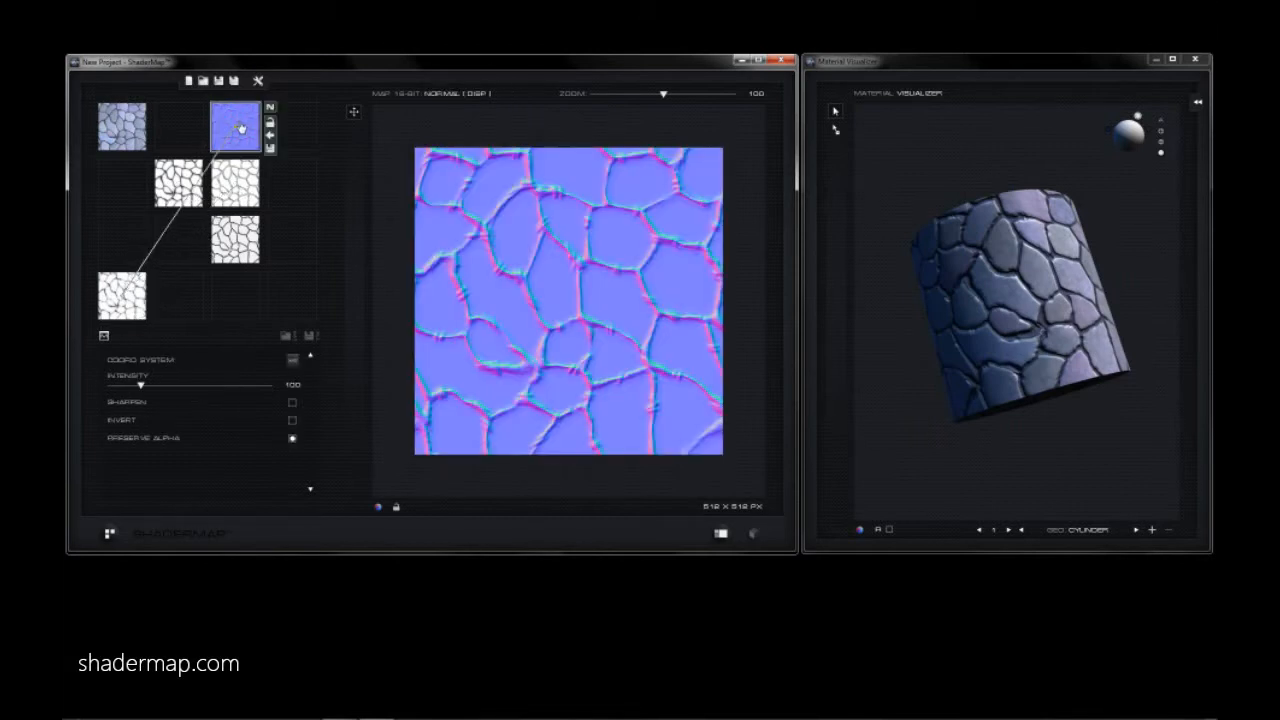
drag(914, 326, 965, 300)
scroll(966, 299, up, 5)
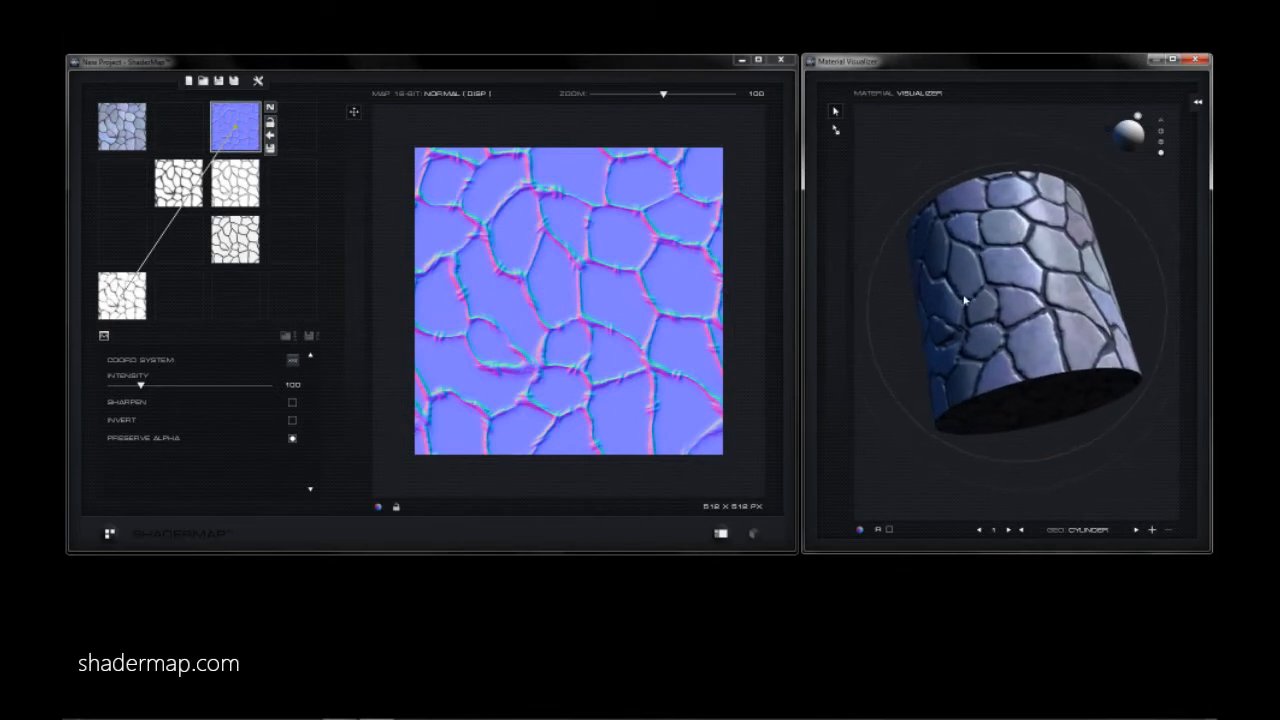
drag(958, 270, 1014, 337)
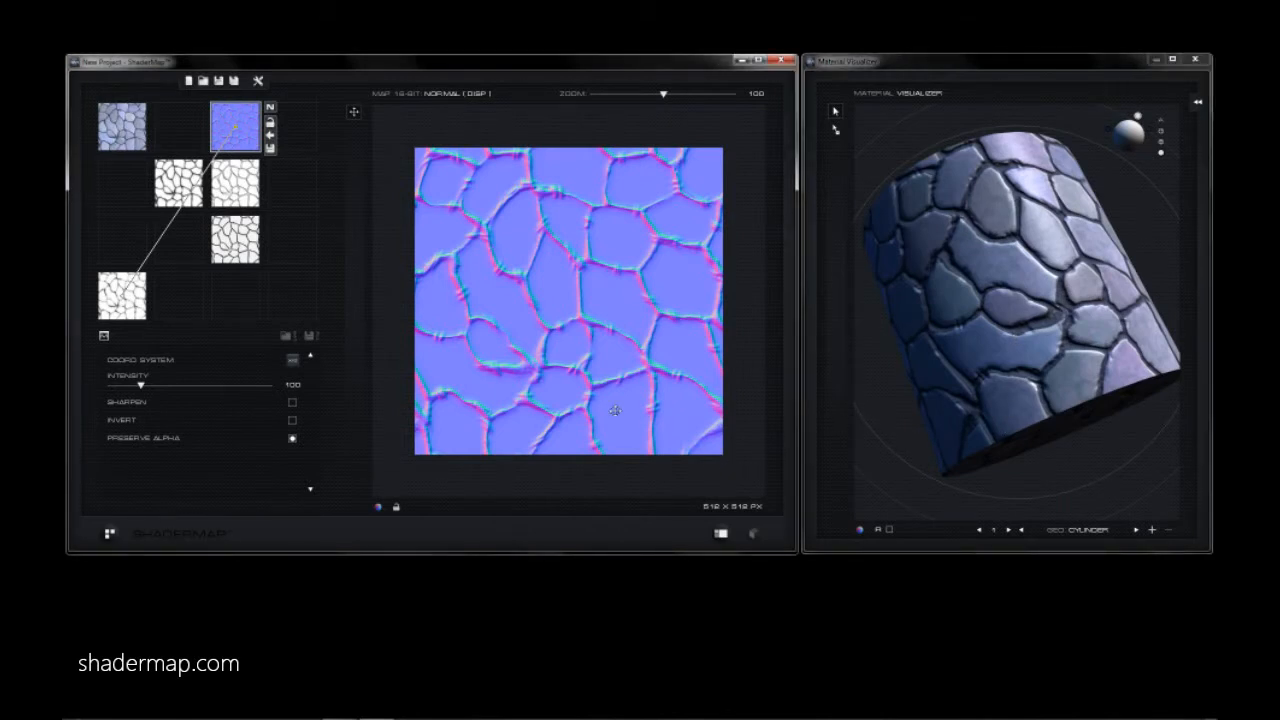
Expand the map grid by moving the blend map to the fourth column and two rows lower in the project layout, and apply it.
drag(130, 312, 292, 297)
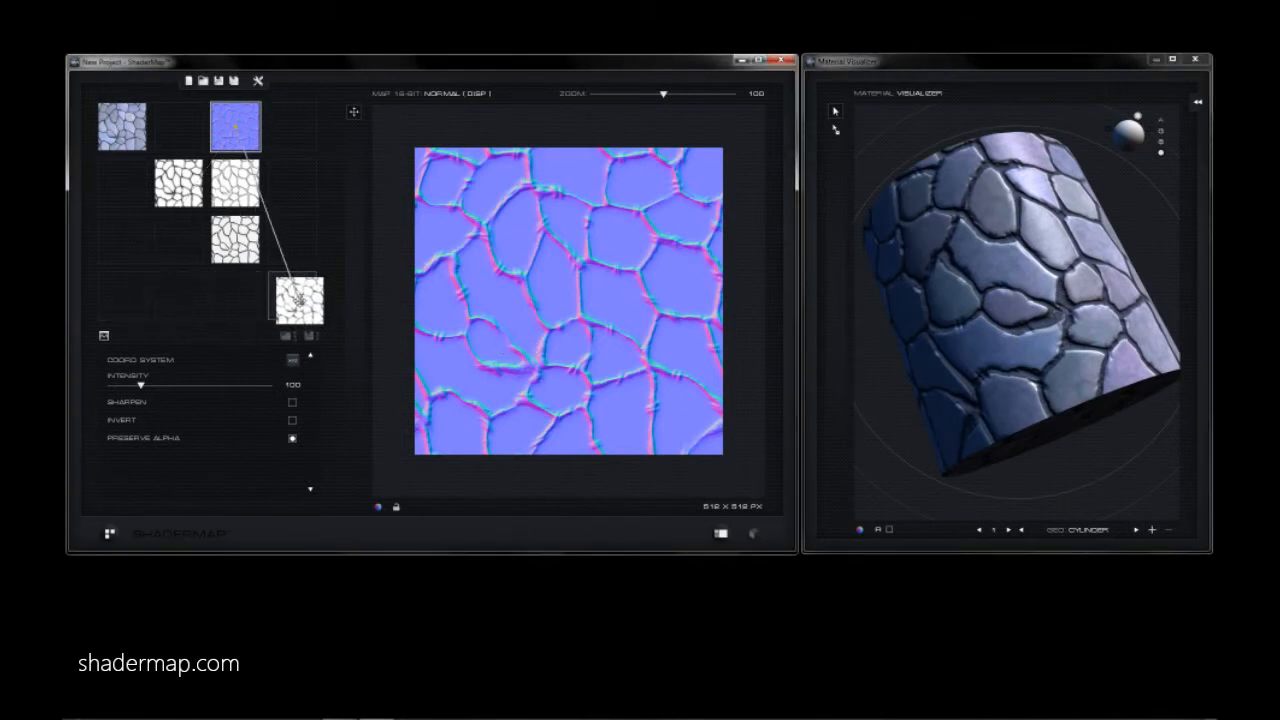
click(104, 337)
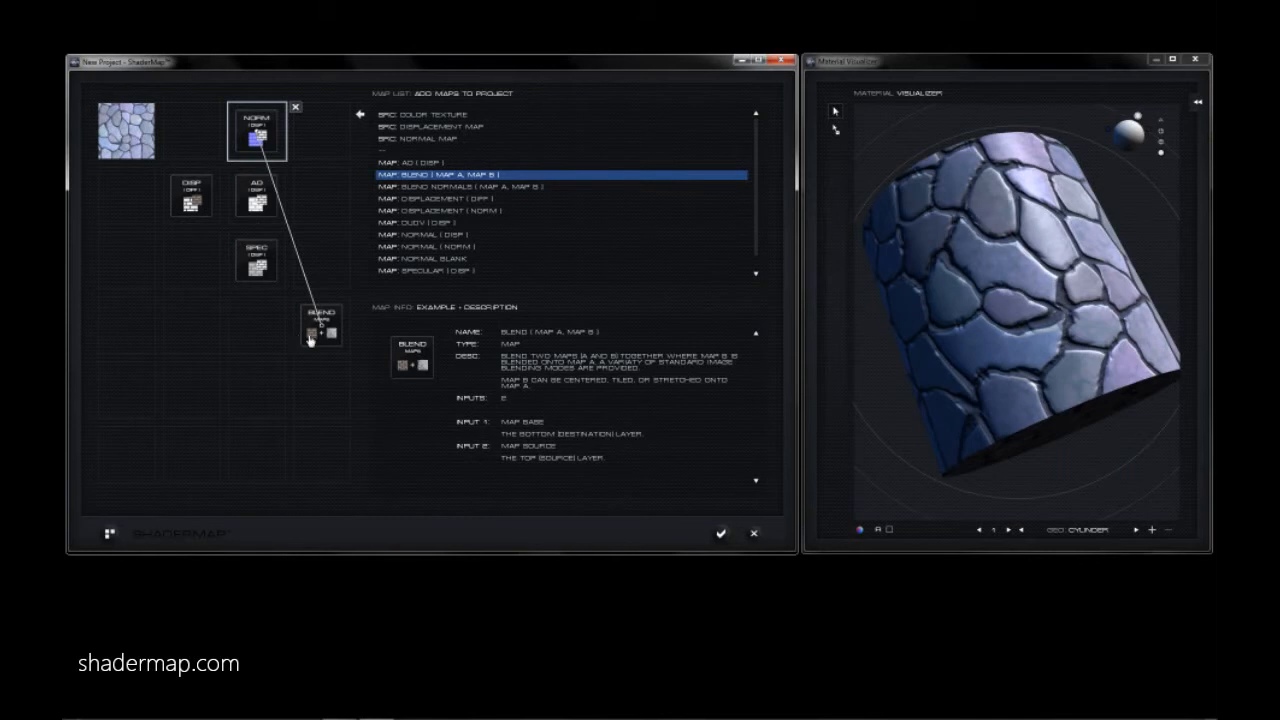
drag(328, 341, 328, 470)
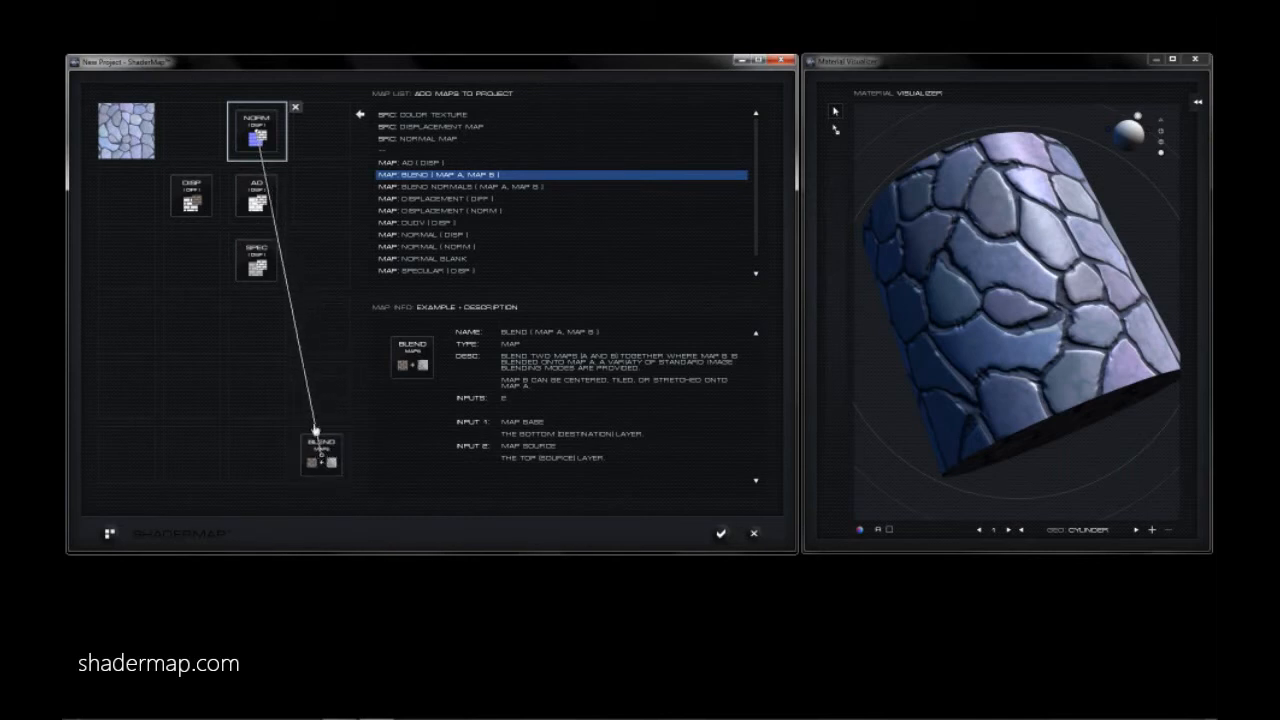
click(721, 534)
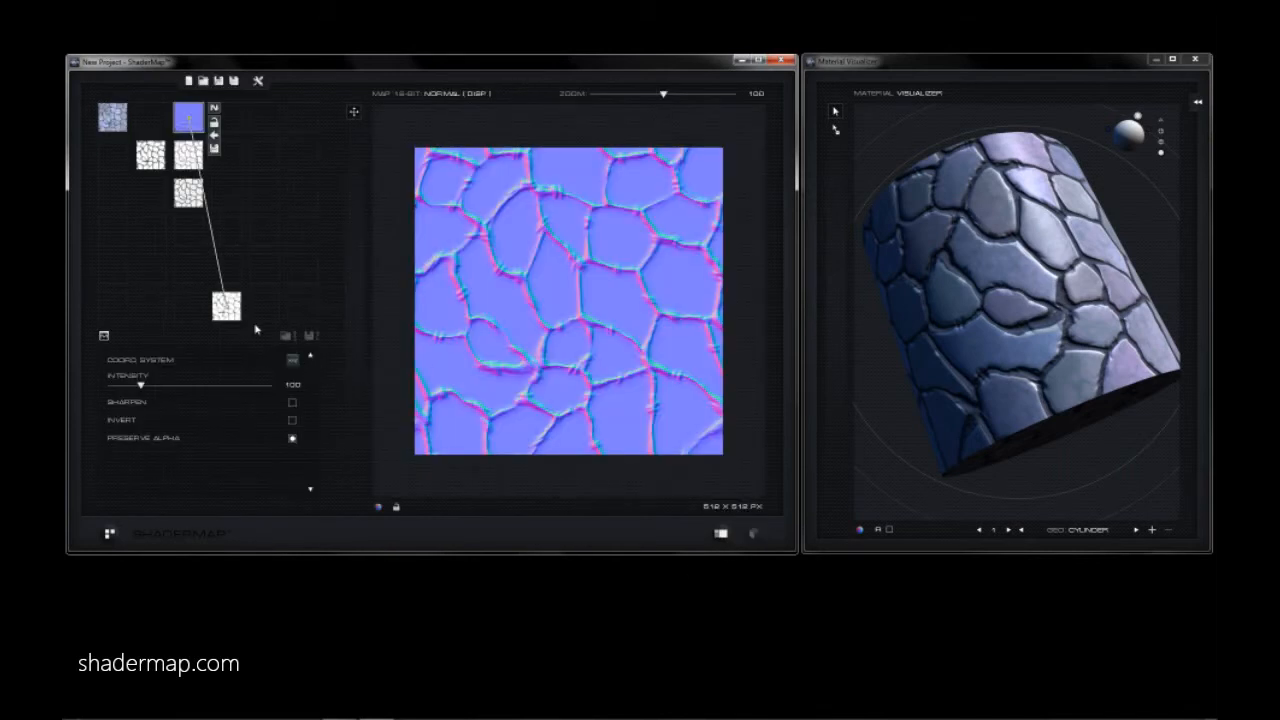
Enlarge the grid further by moving the blend map more columns to the right and more rows down, applying the layout.
drag(240, 318, 314, 318)
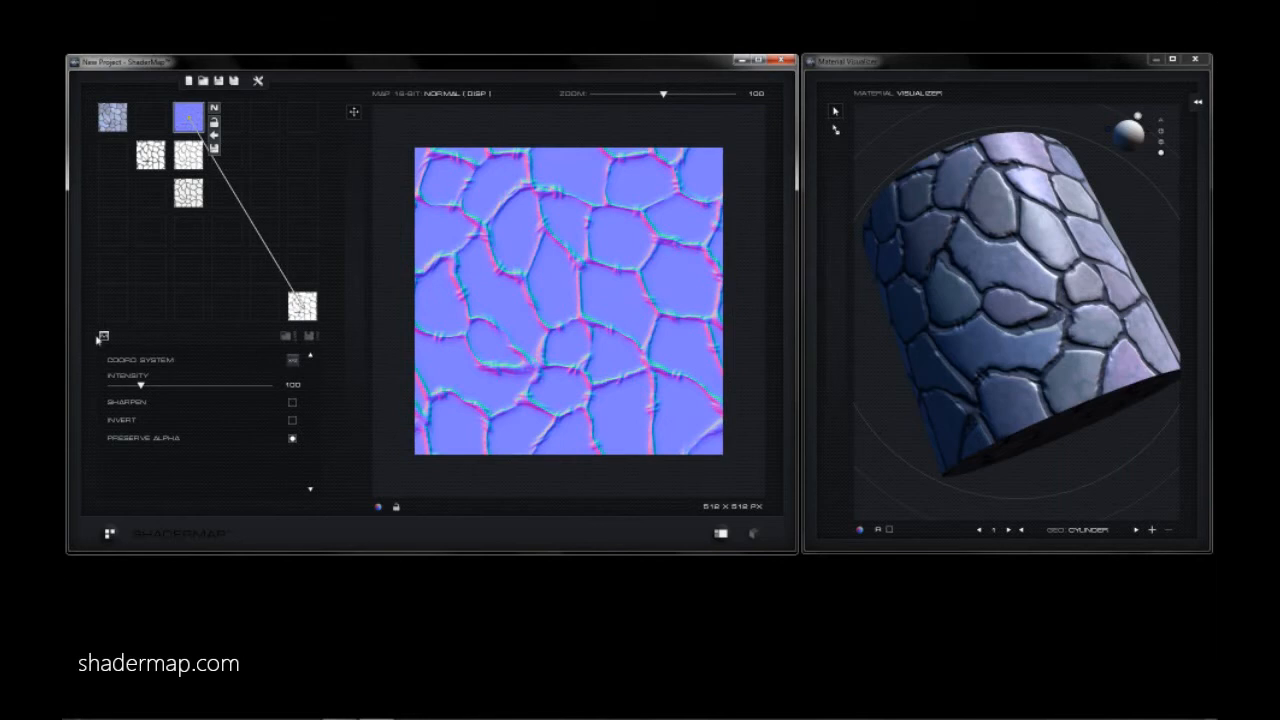
click(101, 337)
drag(344, 353, 340, 478)
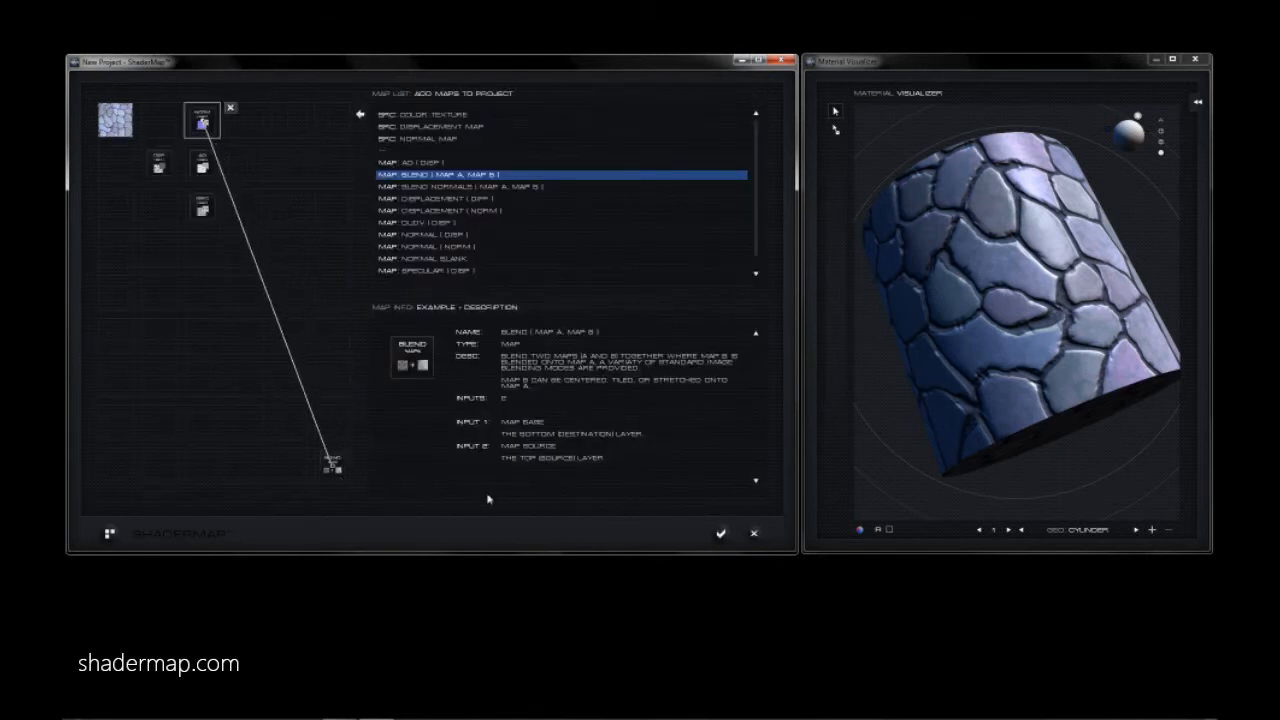
click(721, 533)
drag(237, 318, 314, 318)
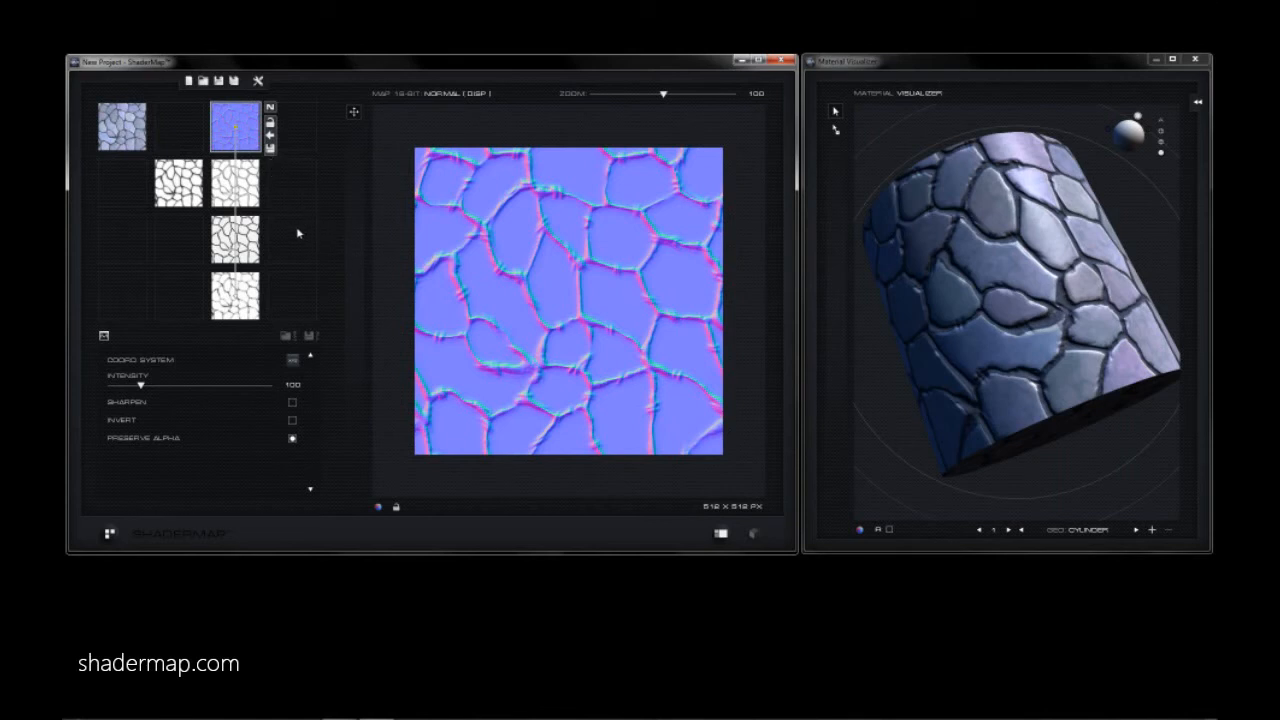
Review the image file formats available for the normal map's save path, and close the dialog without saving.
click(273, 153)
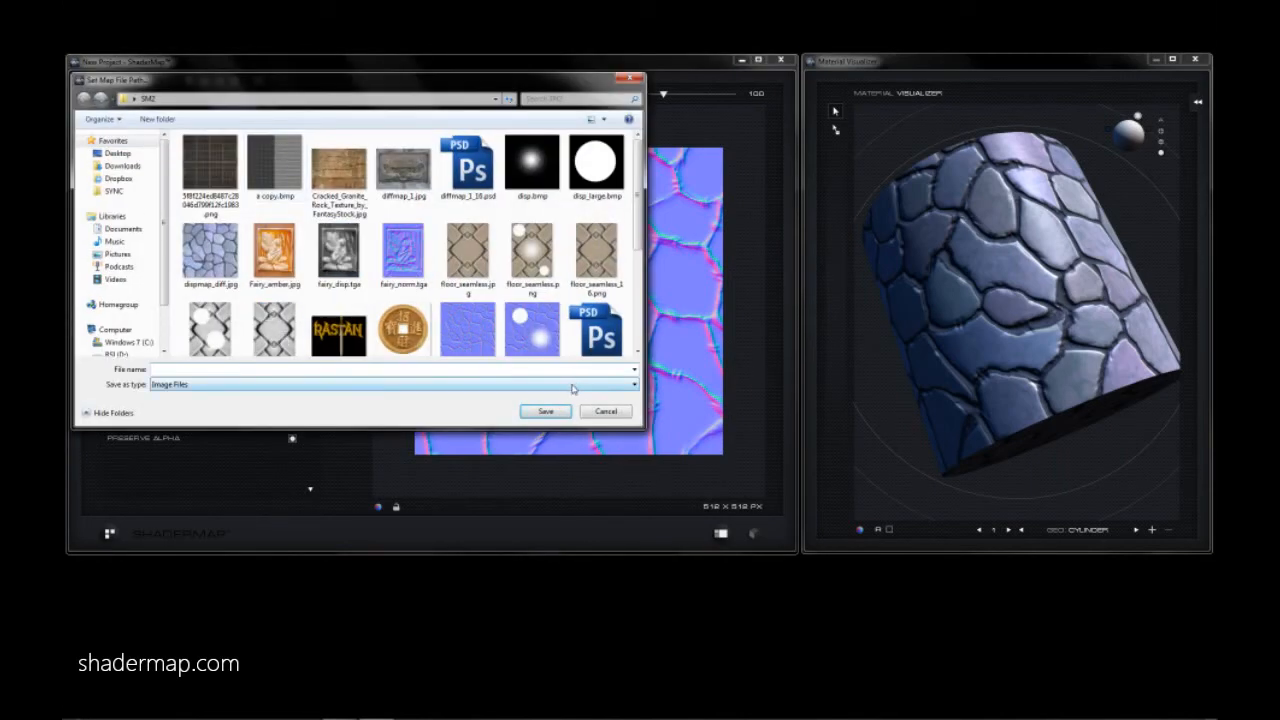
click(573, 388)
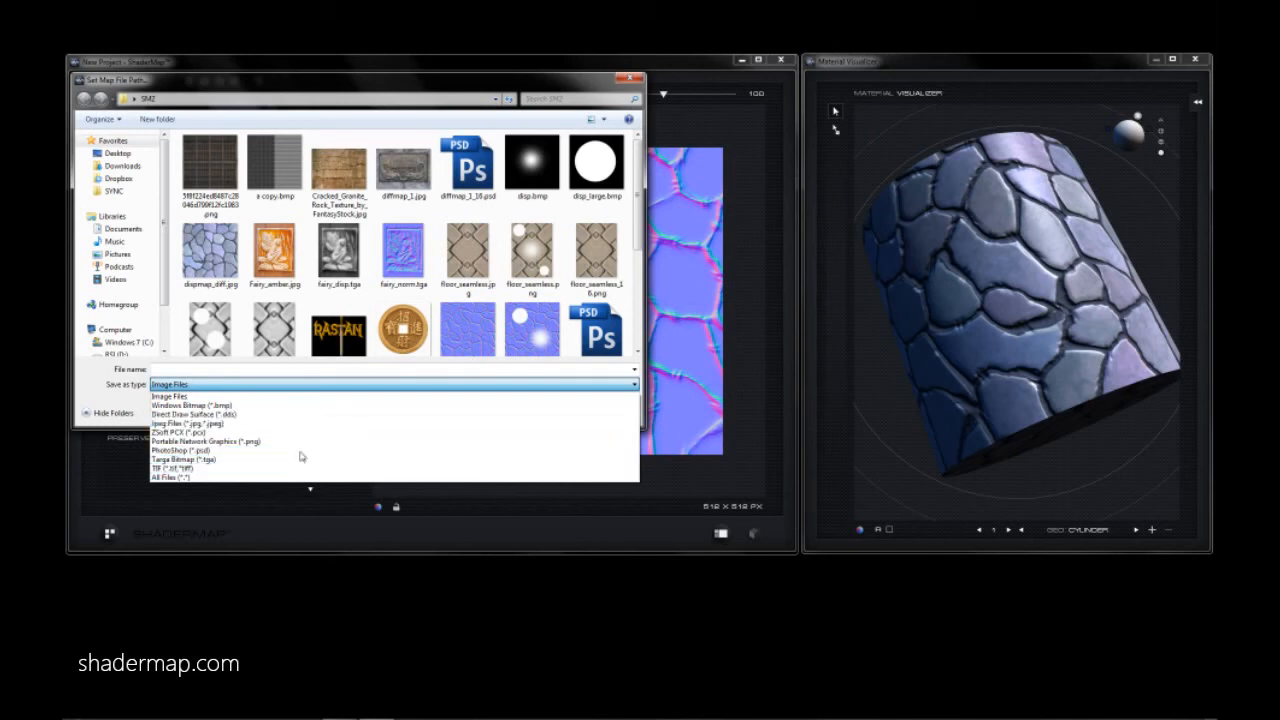
click(448, 378)
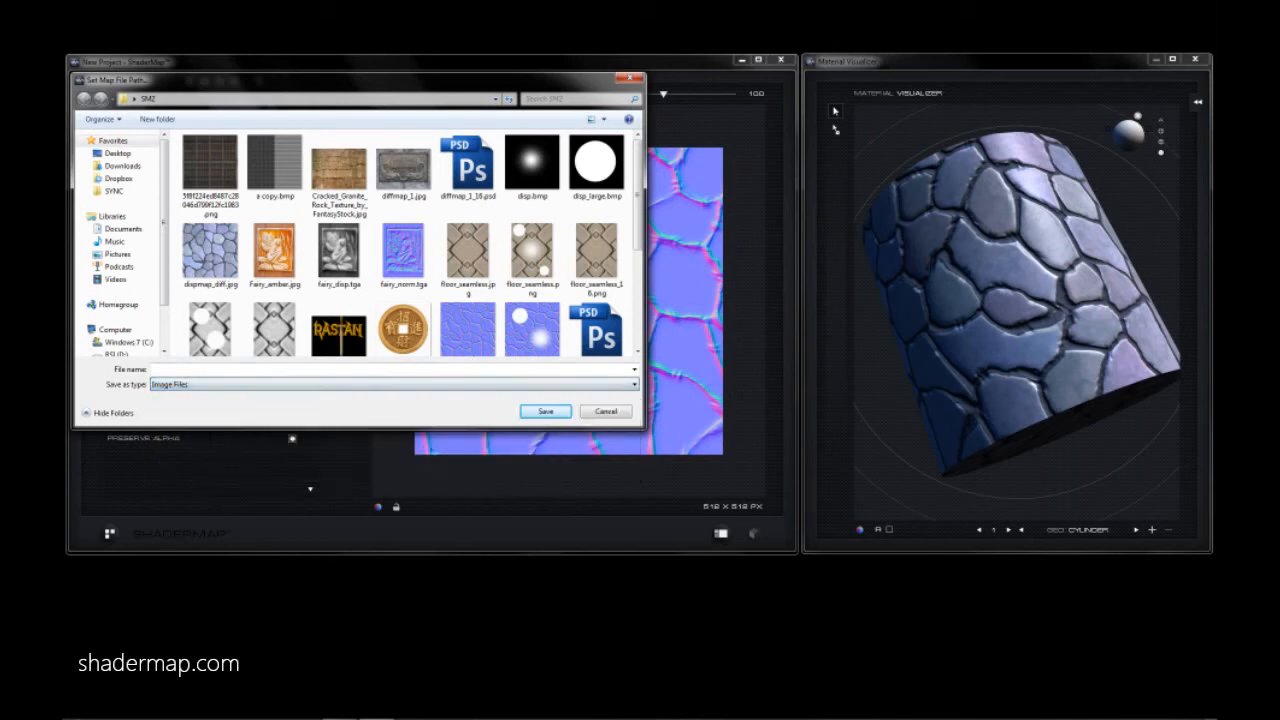
click(603, 412)
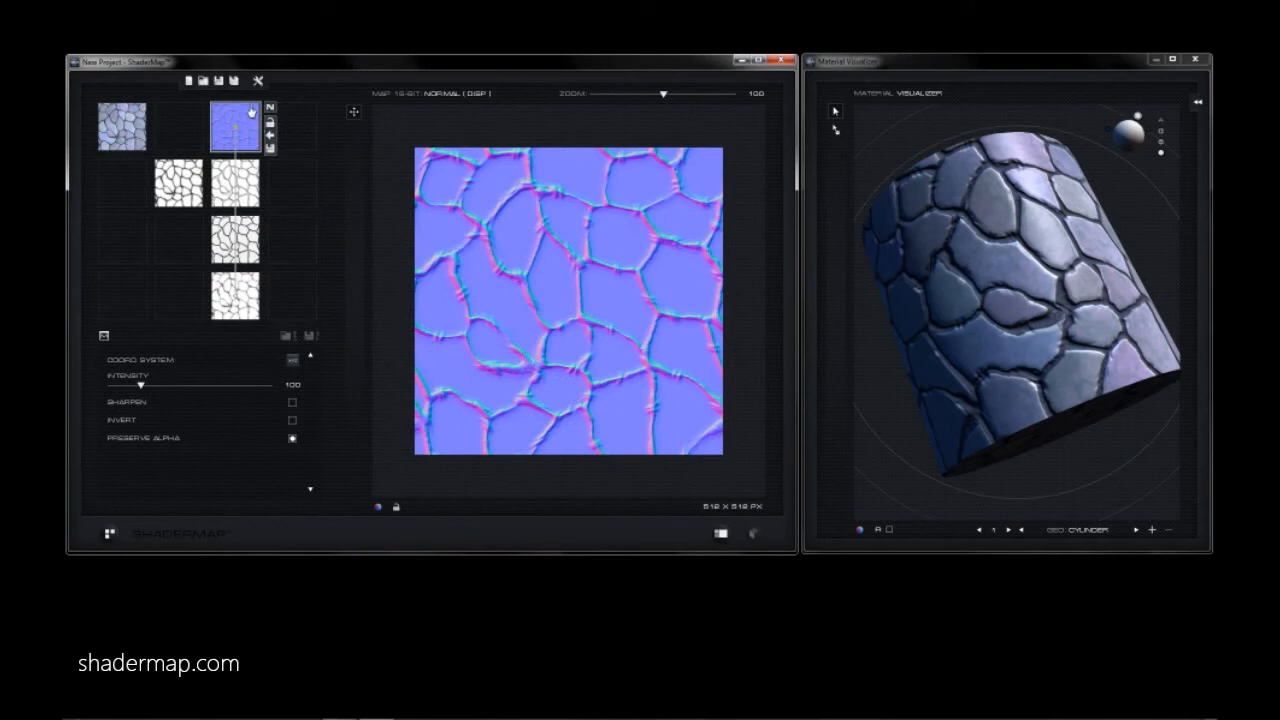